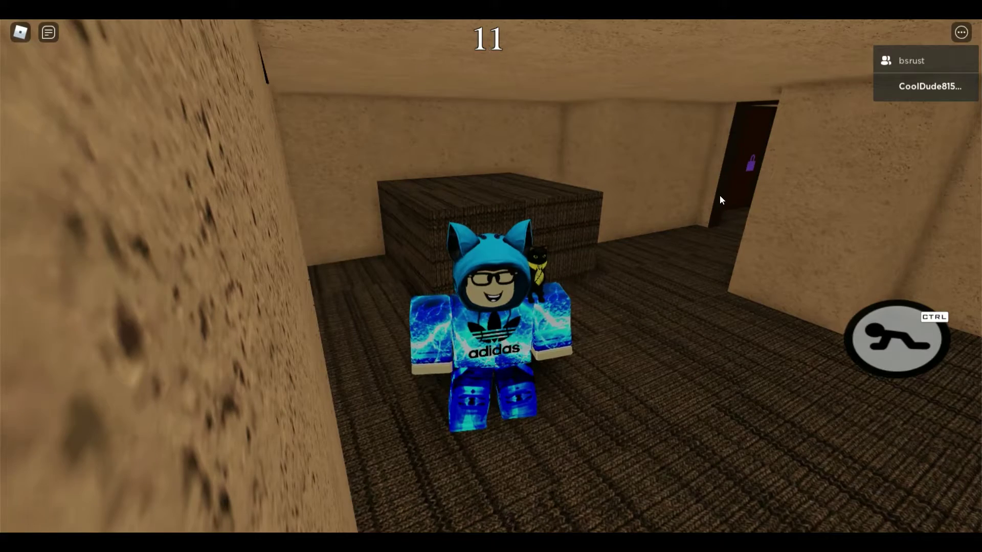
Run out of the starting room, along the corridor, into the kitchen to the stove
key("w")
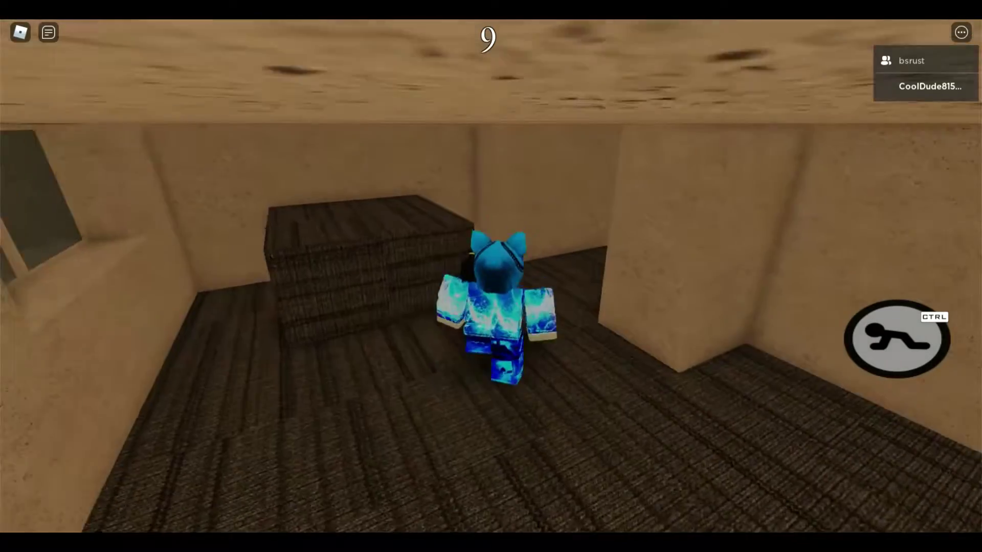
key("w")
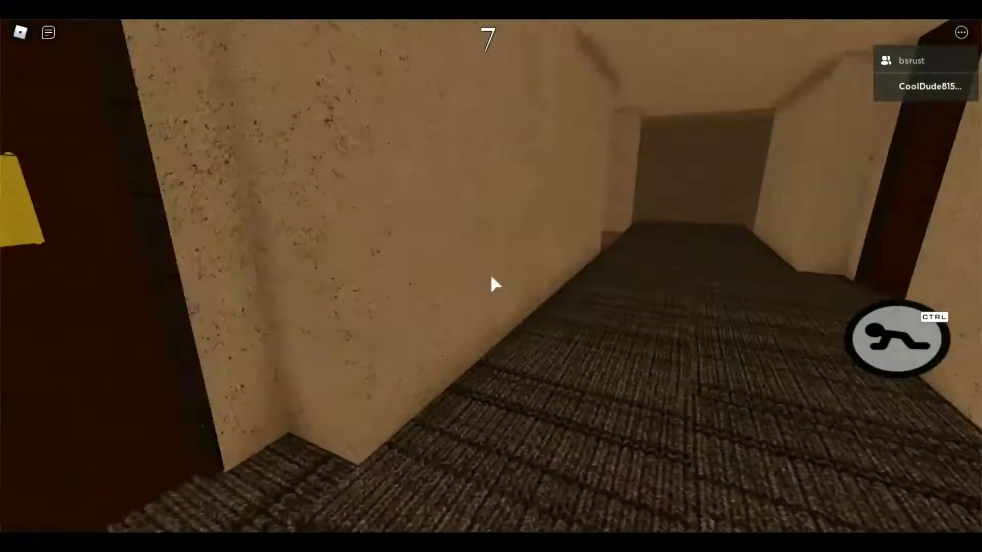
key("w")
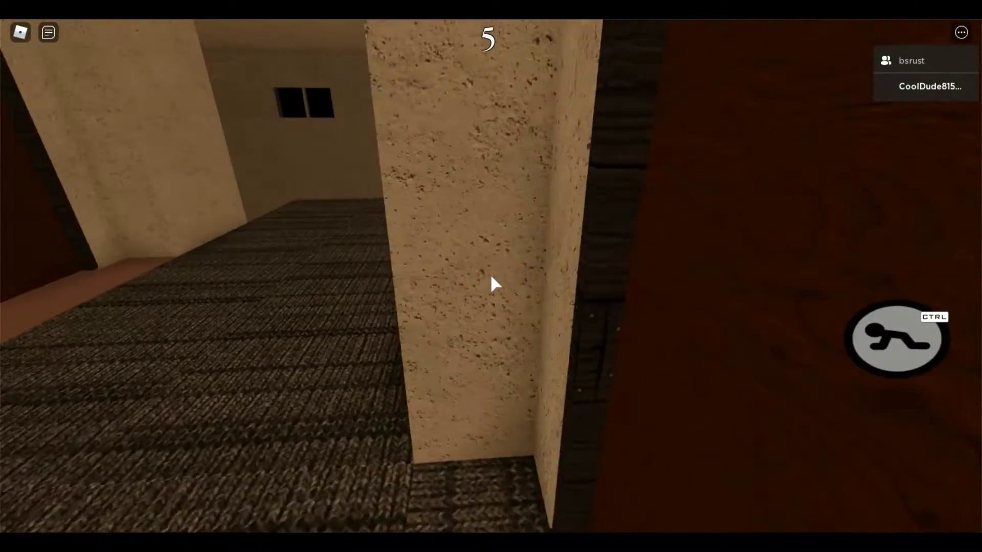
key("w")
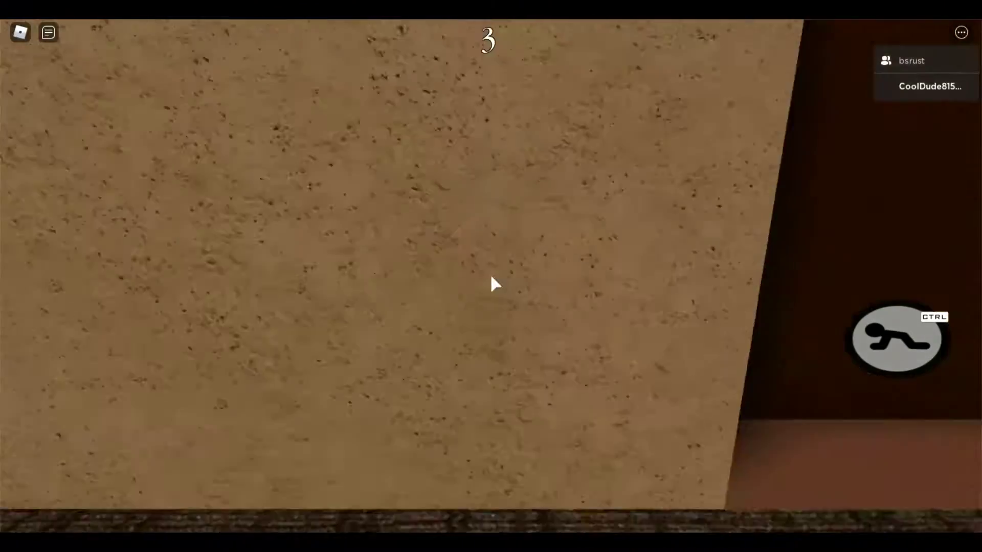
key("w")
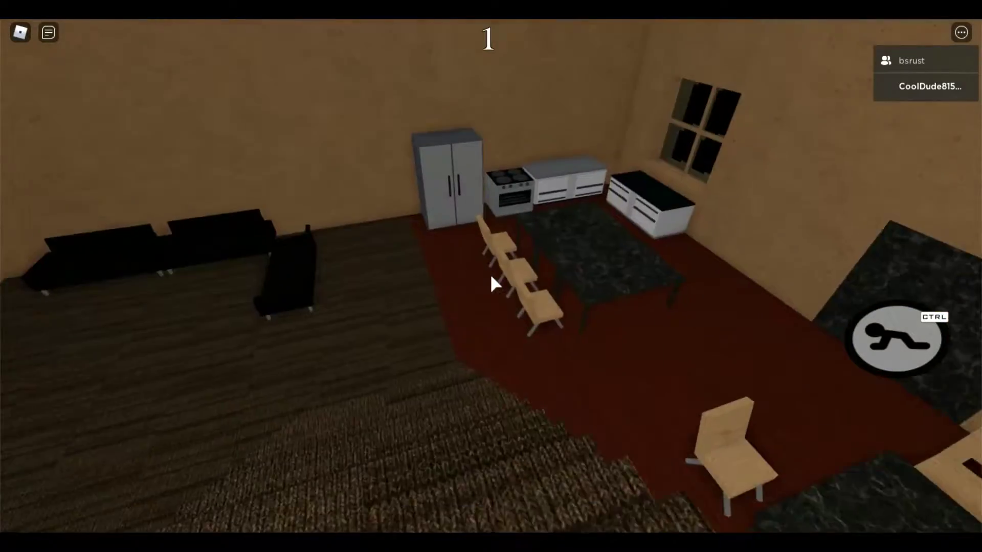
key("w")
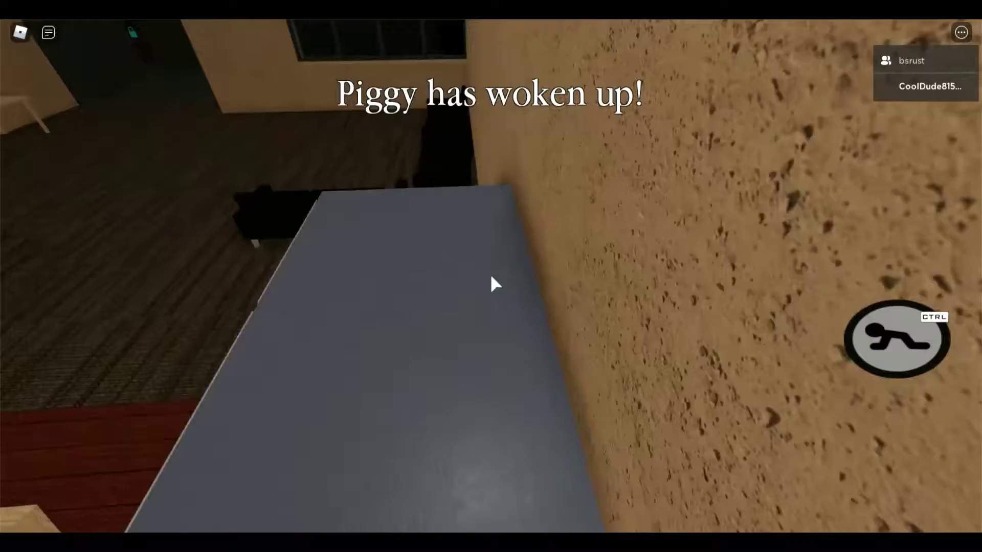
scroll(493, 284, "down", 3)
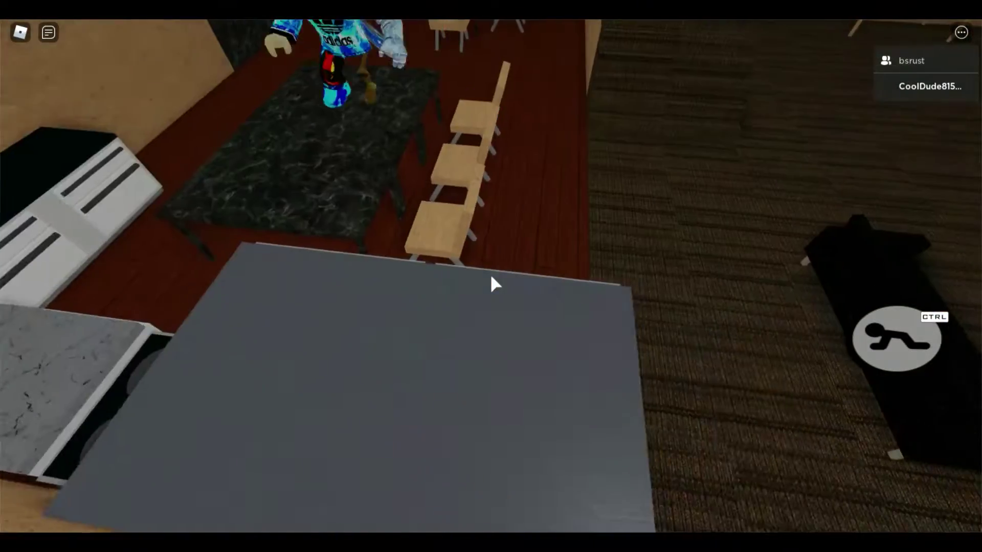
Cross through the couch room past the staircase to the dark locked door
key("w")
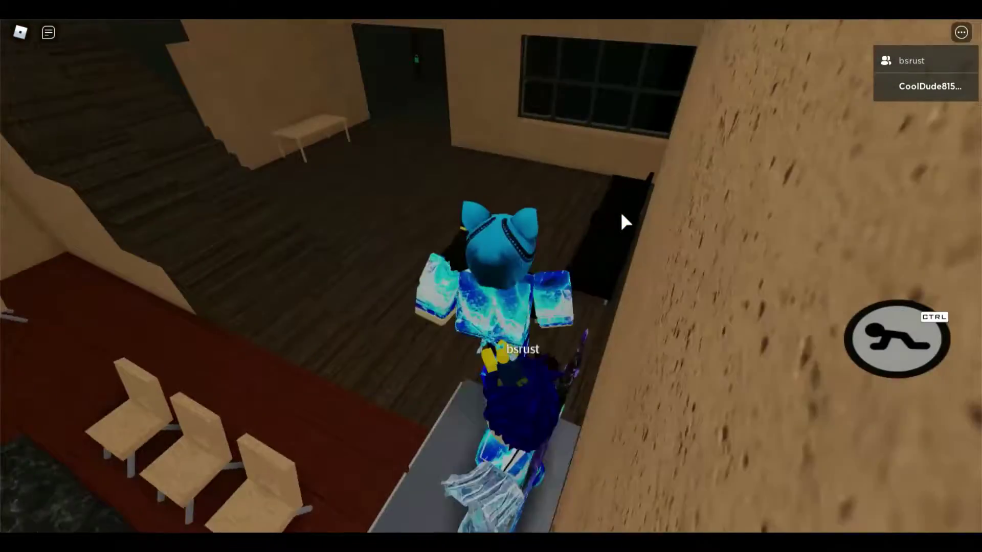
scroll(621, 220, "up", 5)
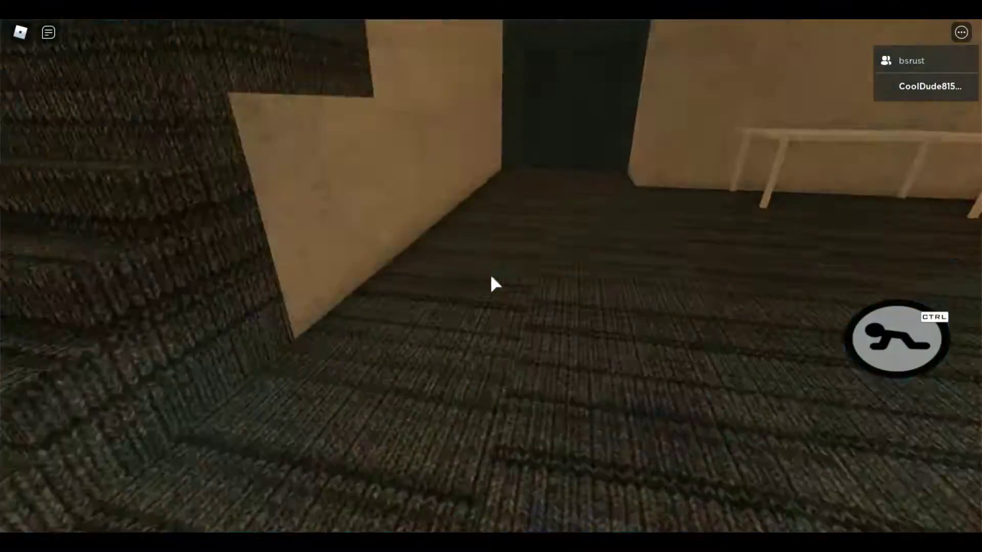
key("w")
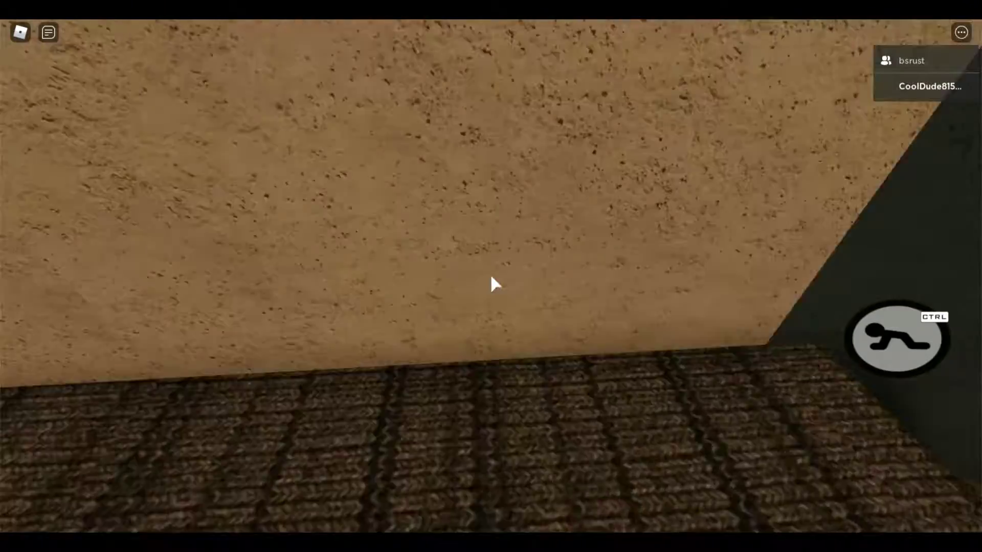
key("Right")
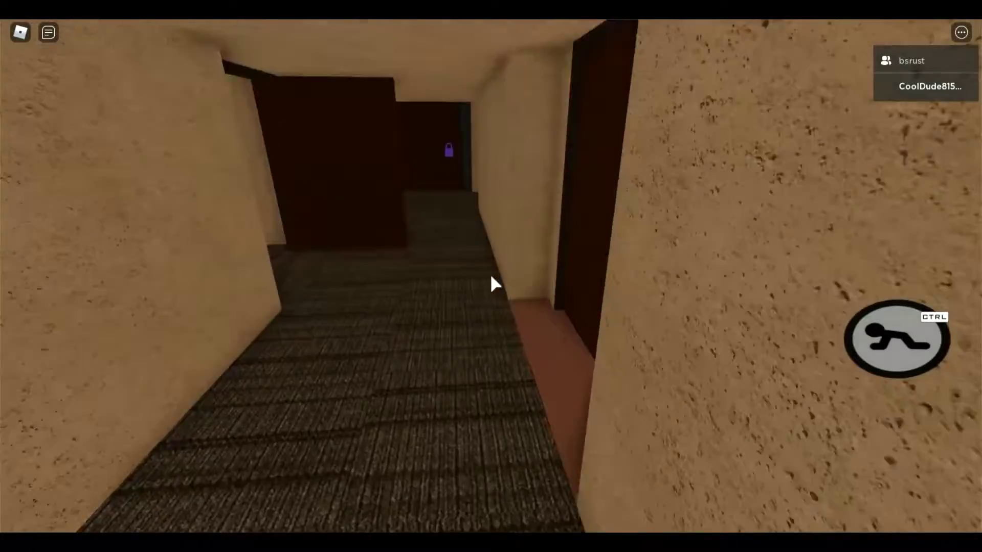
key("Right")
key("Left")
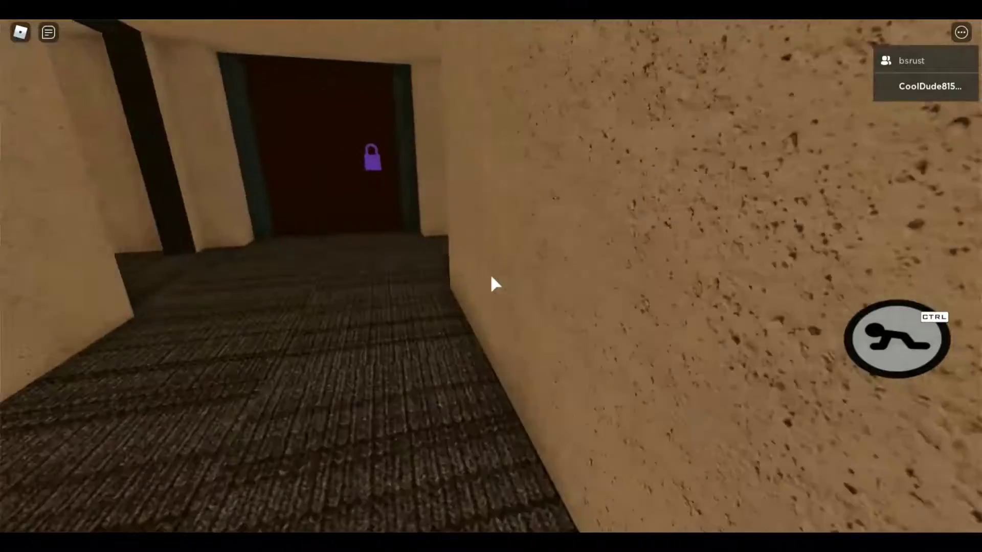
key("Left")
Go through the doorway and corridor up to the knit wall
key("Up")
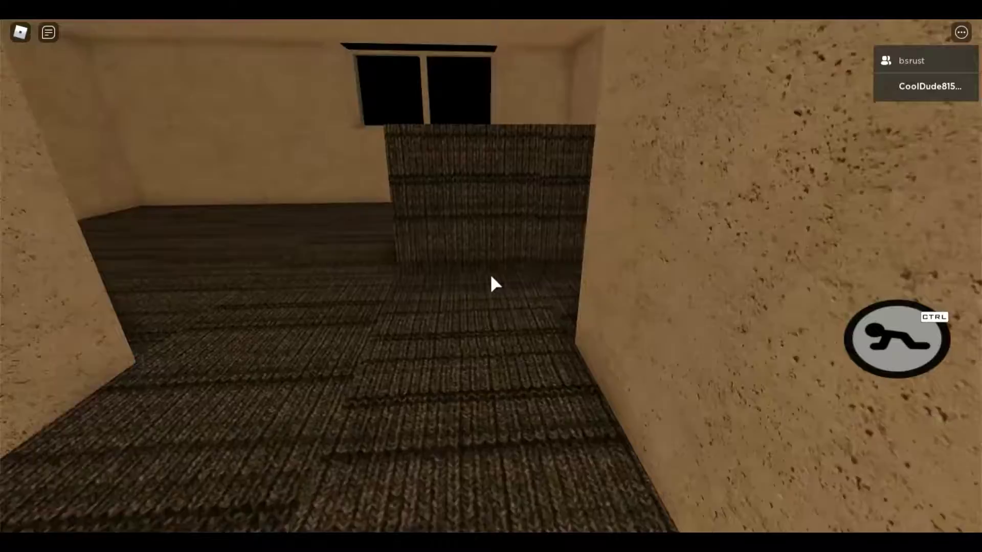
key("Up")
key("Left")
key("Left")
key("Up")
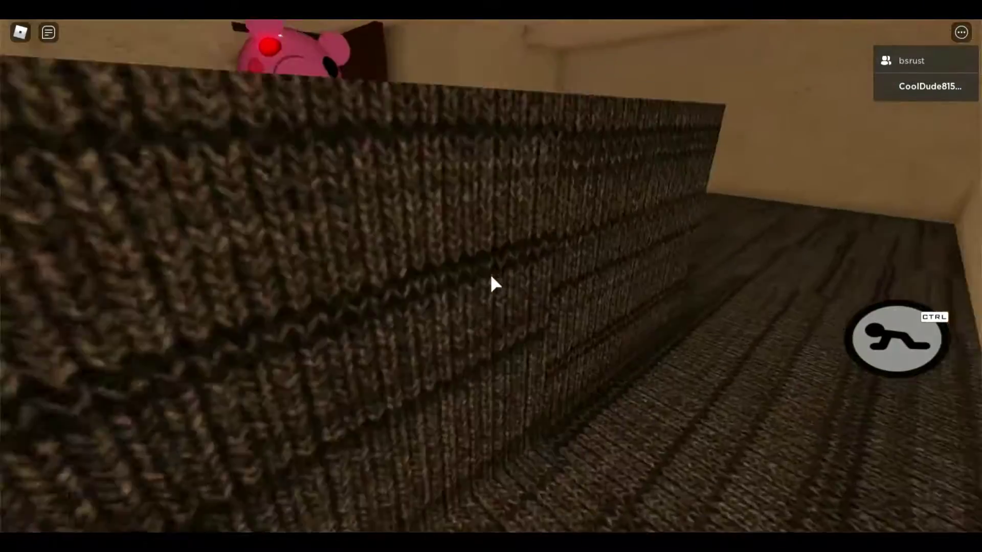
key("Left")
key("Left")
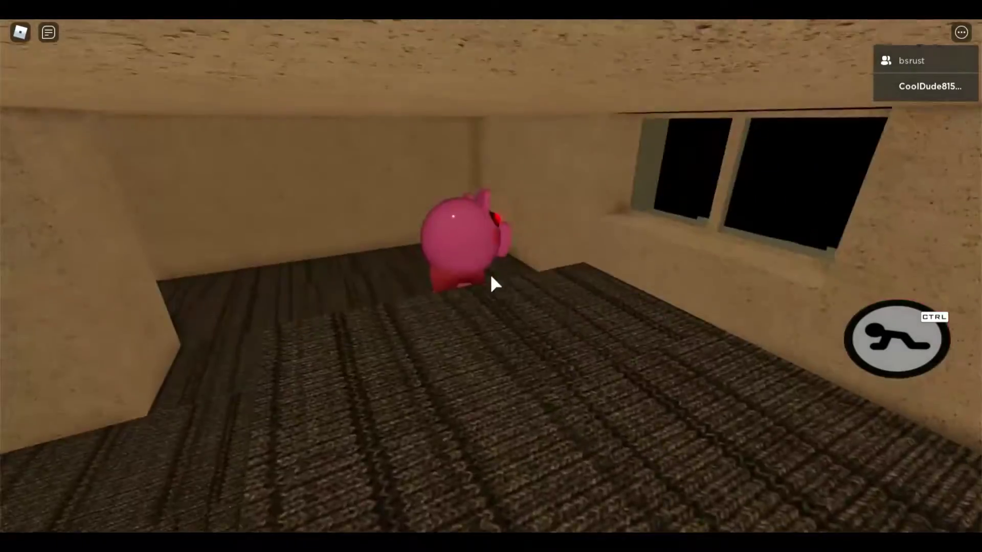
Pass through the next doorway and turn to face the living room
key("Left")
key("Left")
key("Up")
key("Up")
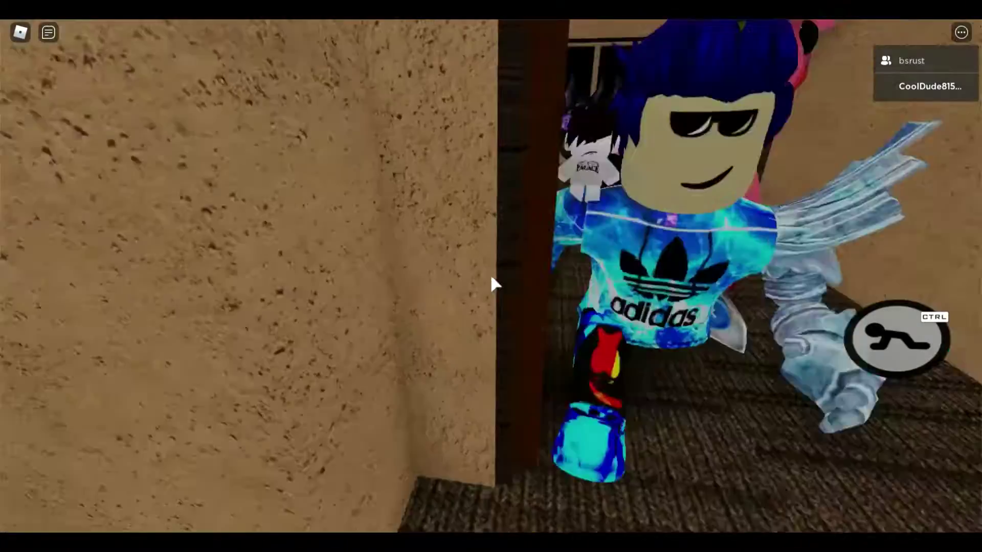
key("Left")
key("Left")
key("Left")
key("Left")
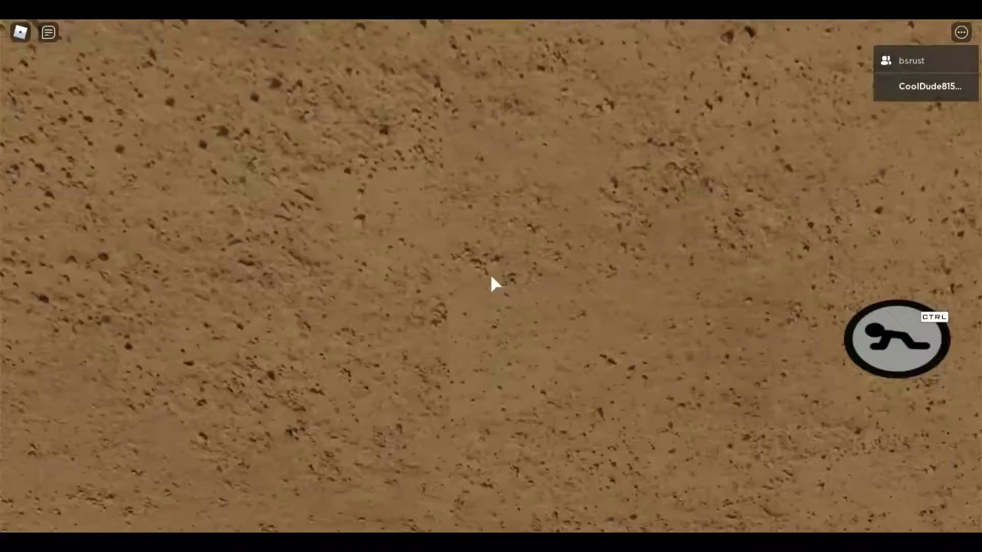
key("Left")
key("Left")
key("Up")
key("Up")
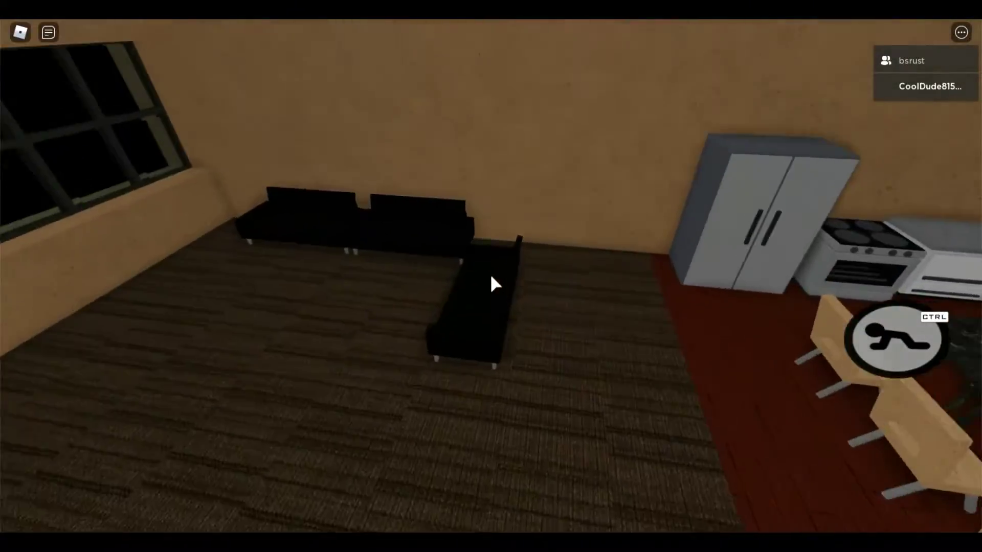
Walk past the sofas and small table into the dark doorway
key("Left")
key("Left")
key("Left")
key("Left")
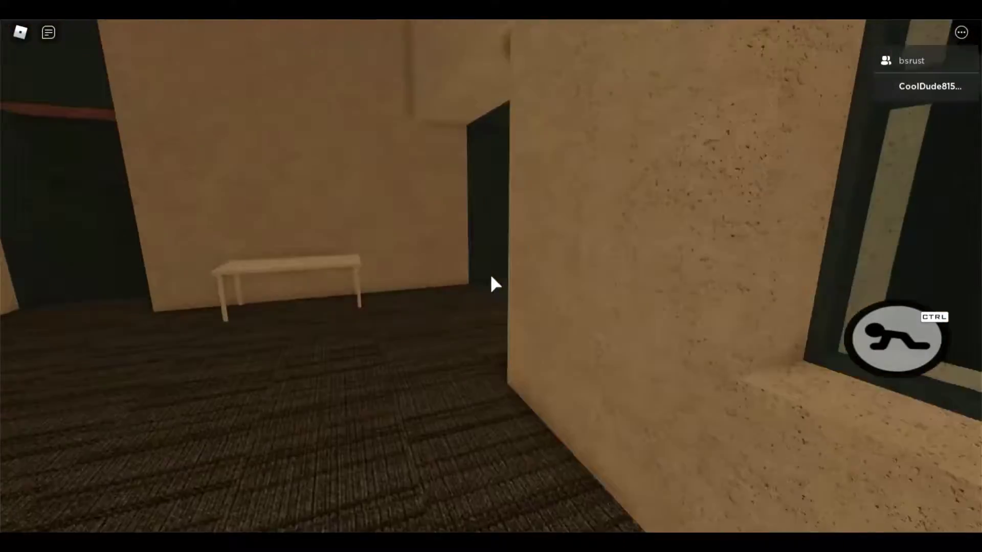
key("Up")
key("Left")
key("Up")
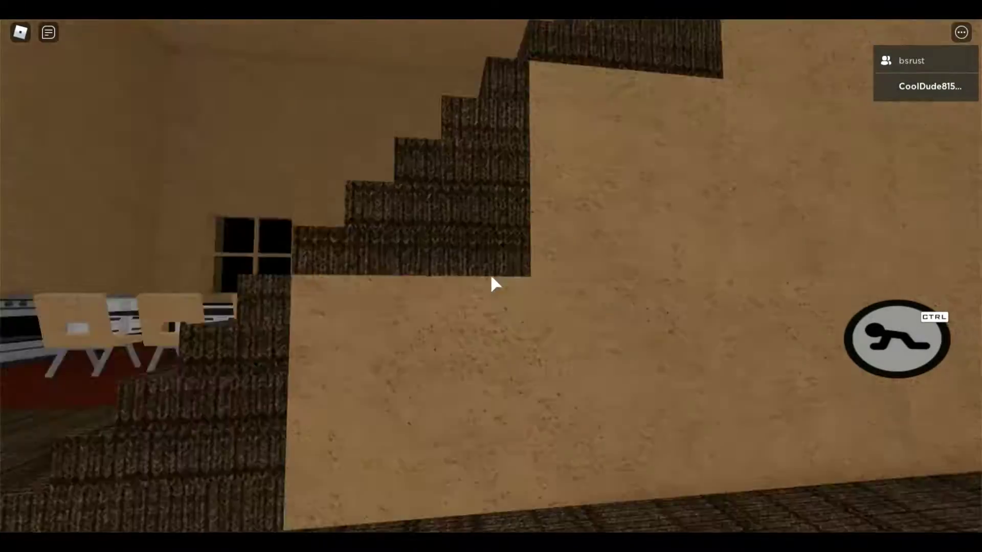
key("Right")
key("Up")
key("Left")
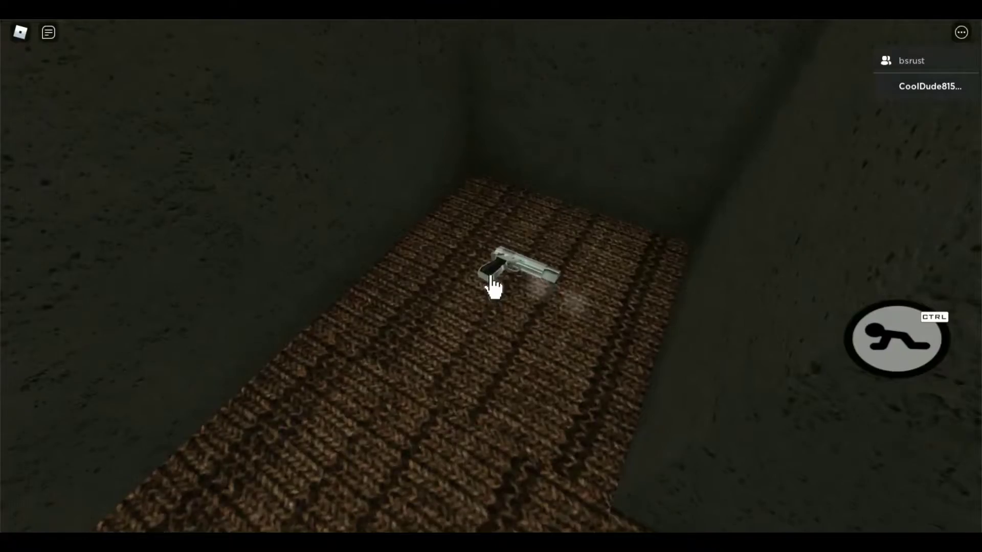
Grab the floor gun, walk past Piggy toward the locked door, and hold the orange key
left_click(493, 286)
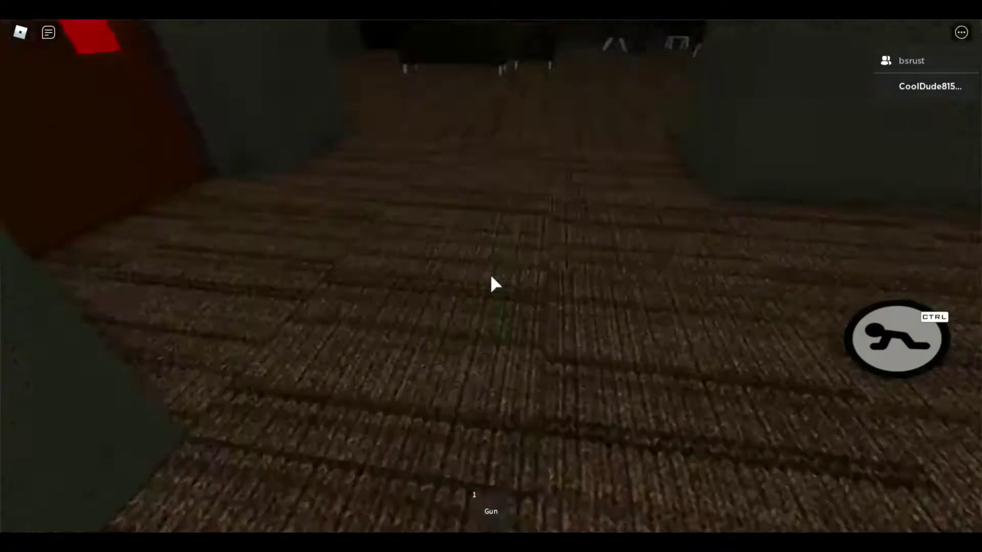
key("Up")
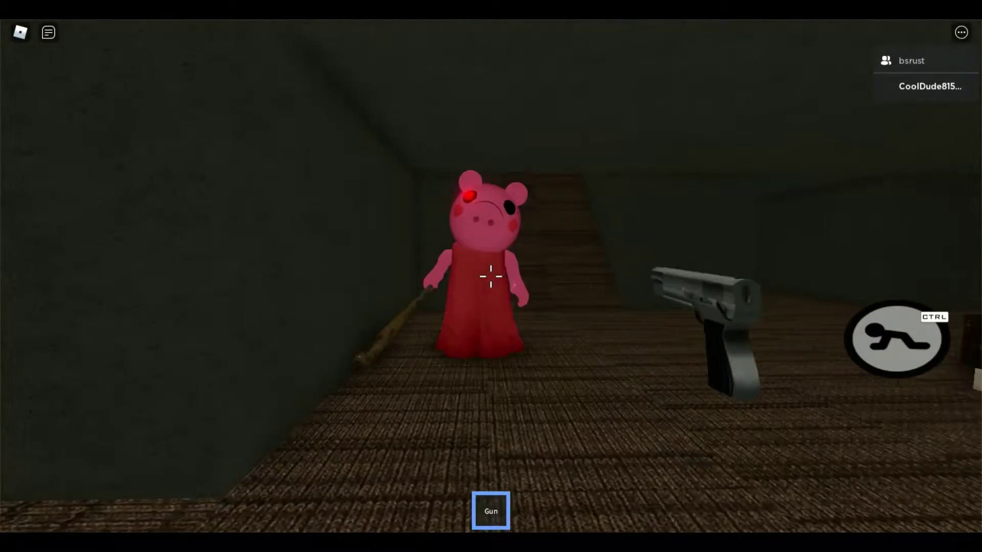
key("1")
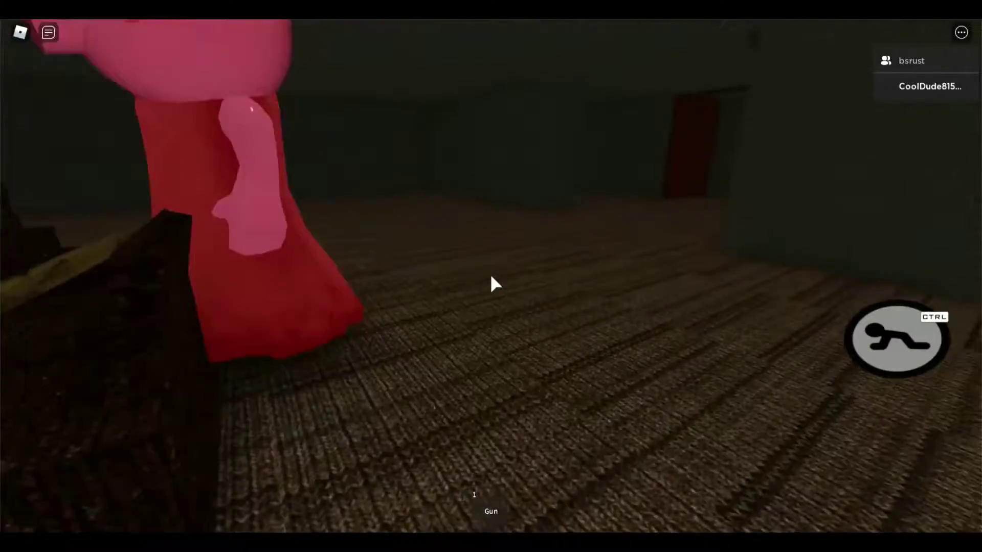
key("Up")
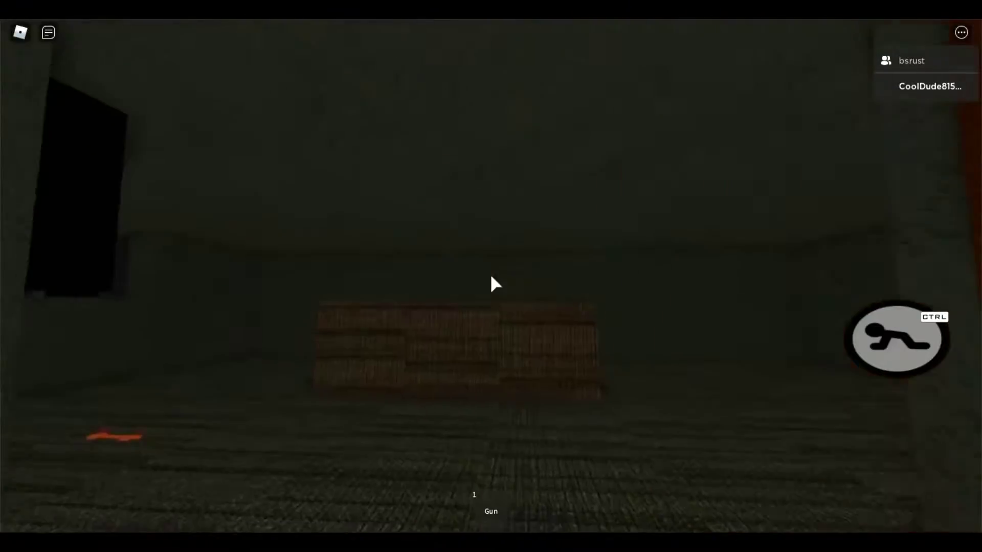
key("1")
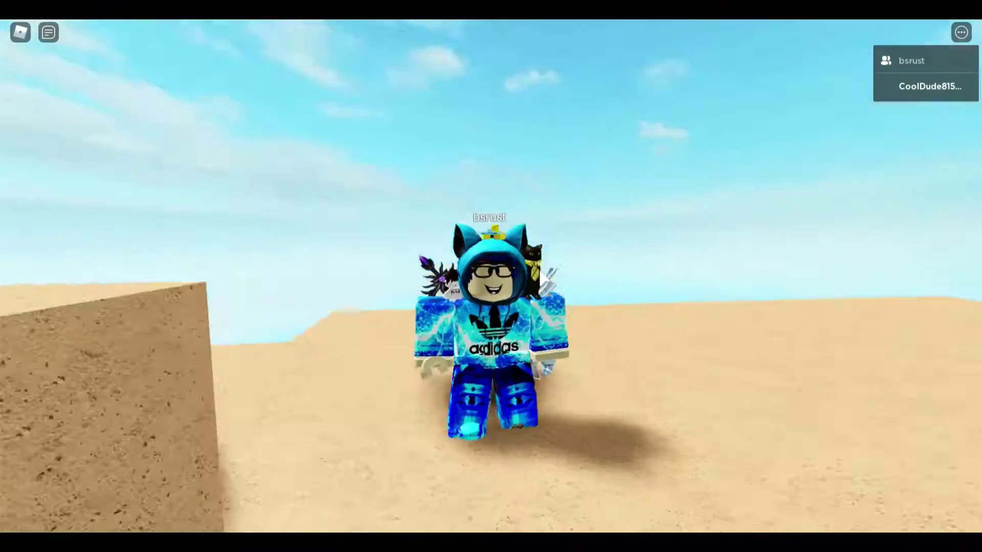
Orbit the camera from behind the avatar to an overhead view of the map
left_click_drag(539, 282, 537, 303)
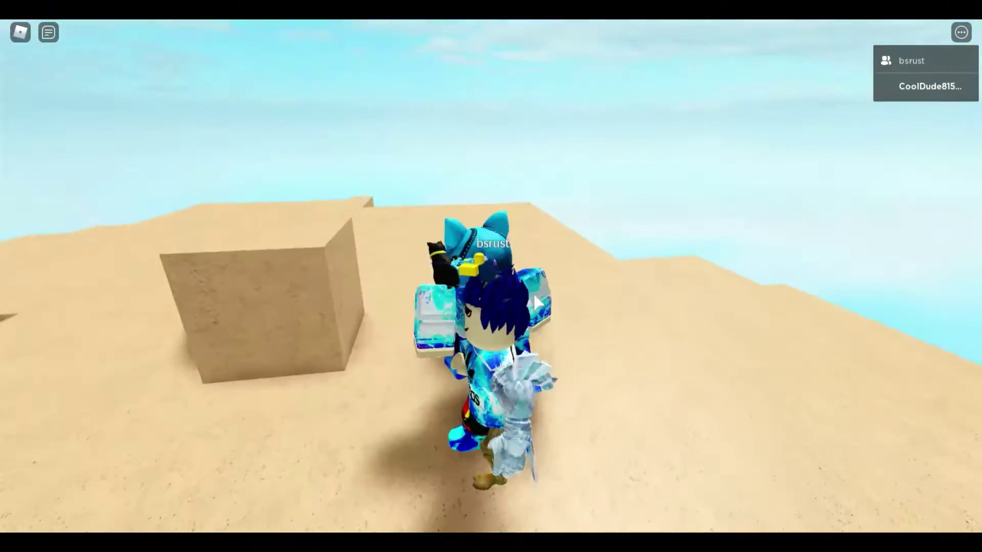
scroll(653, 346, "down", 5)
left_click_drag(652, 346, 654, 348)
scroll(652, 348, "up", 3)
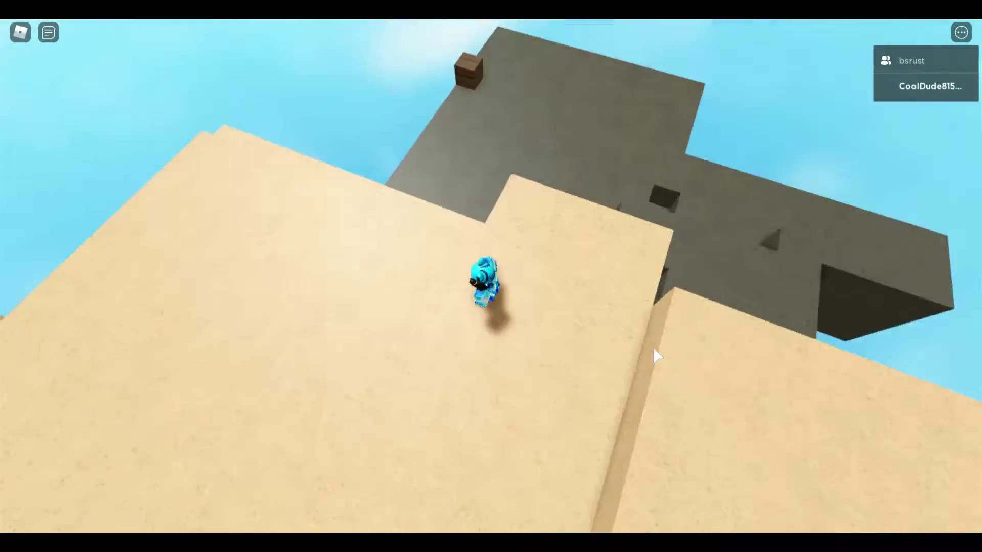
scroll(653, 348, "down", 3)
scroll(653, 347, "down", 5)
scroll(653, 345, "up", 4)
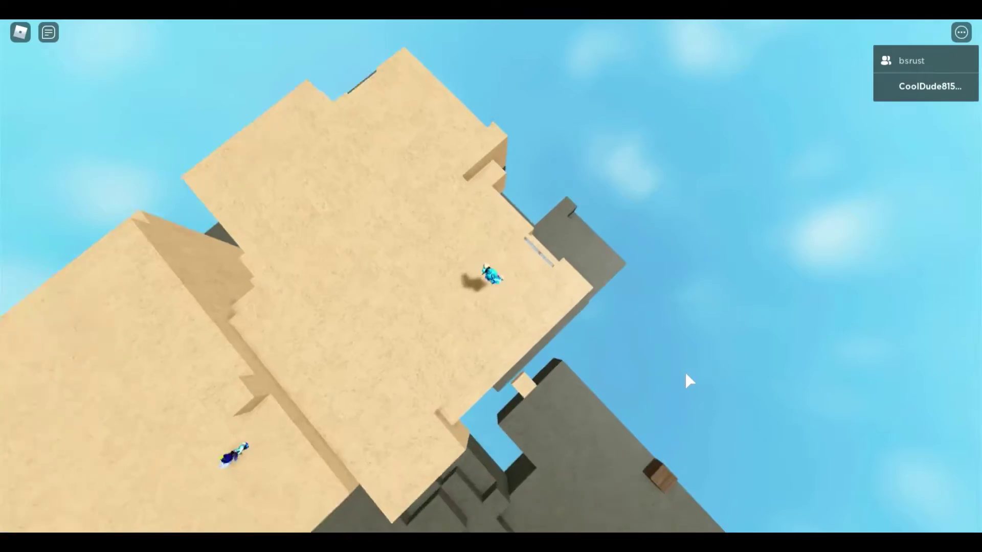
scroll(685, 375, "up", 3)
scroll(684, 372, "up", 3)
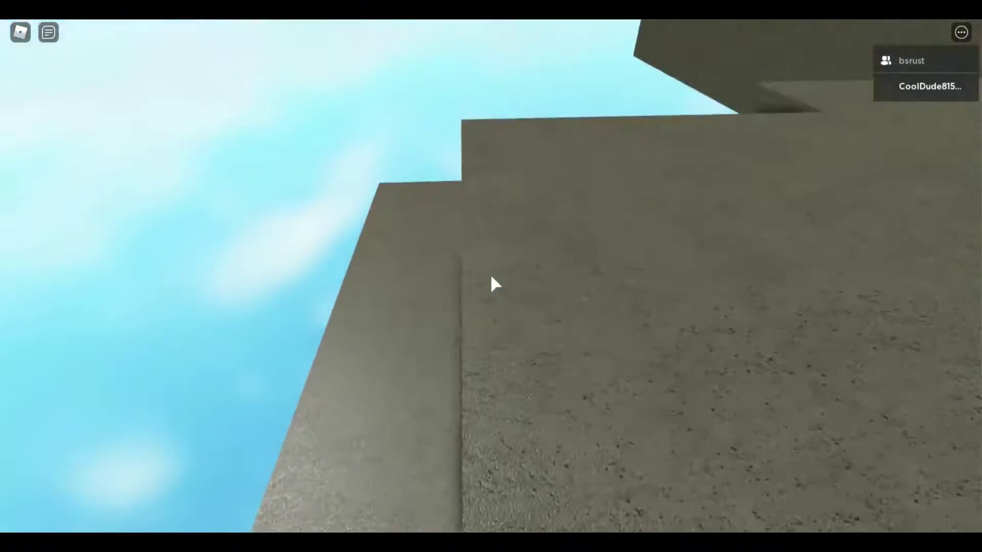
scroll(492, 283, "down", 3)
scroll(492, 285, "down", 5)
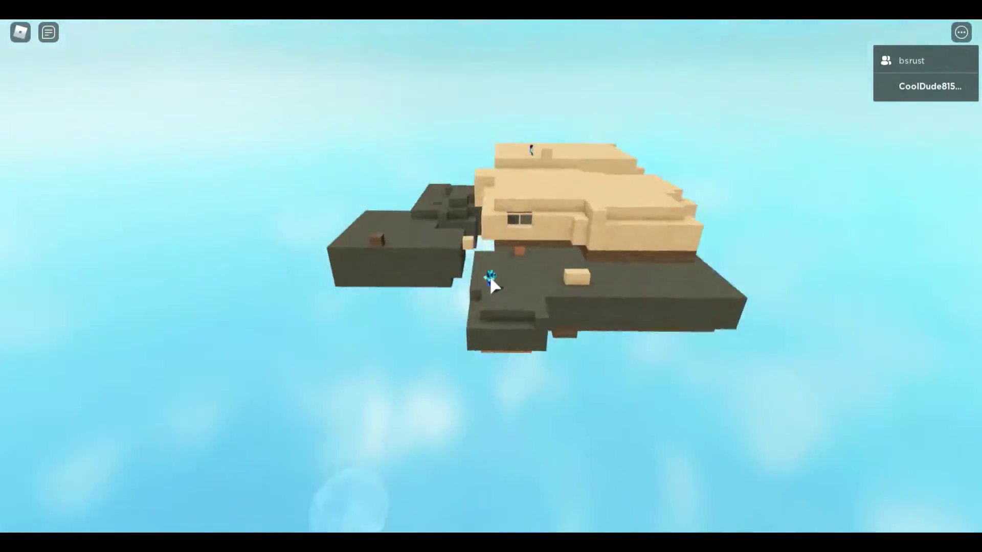
scroll(492, 284, "up", 3)
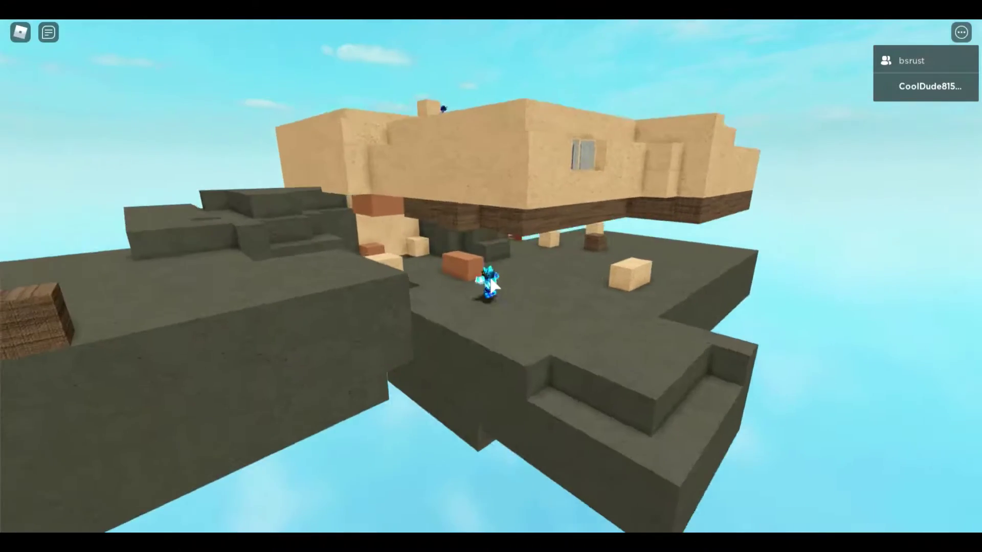
scroll(492, 284, "up", 3)
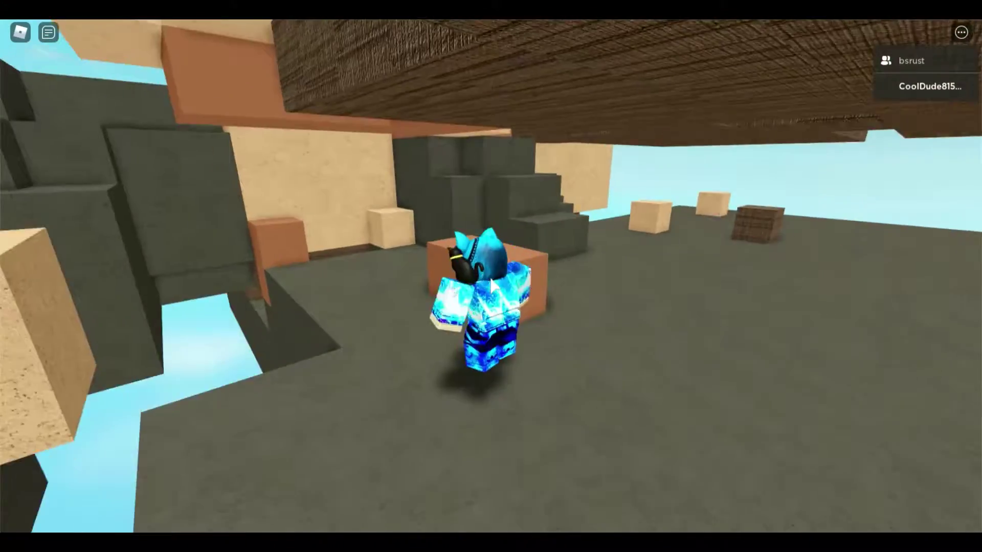
scroll(491, 284, "up", 3)
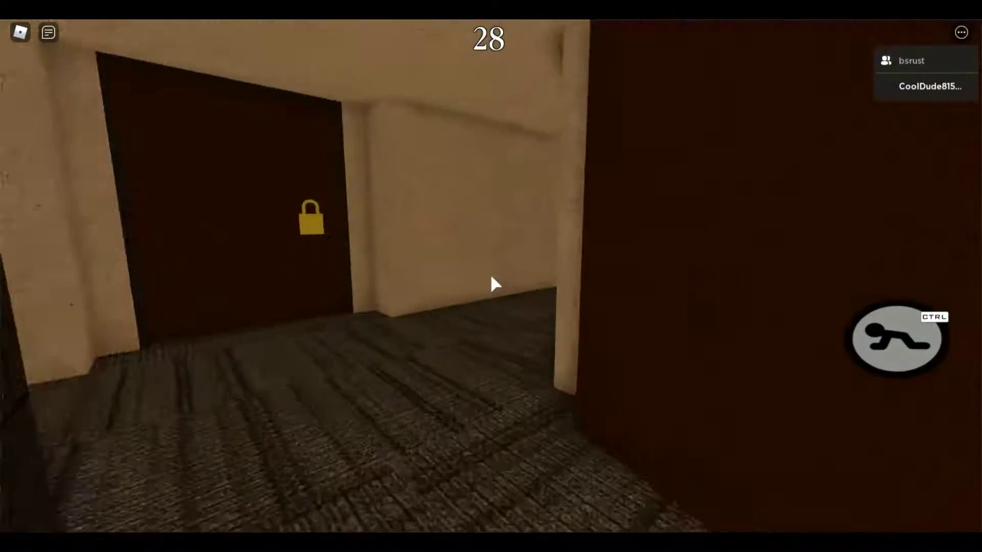
Pick up the yellow key and unlock the yellow-padlocked door
key("ctrl")
key("ctrl")
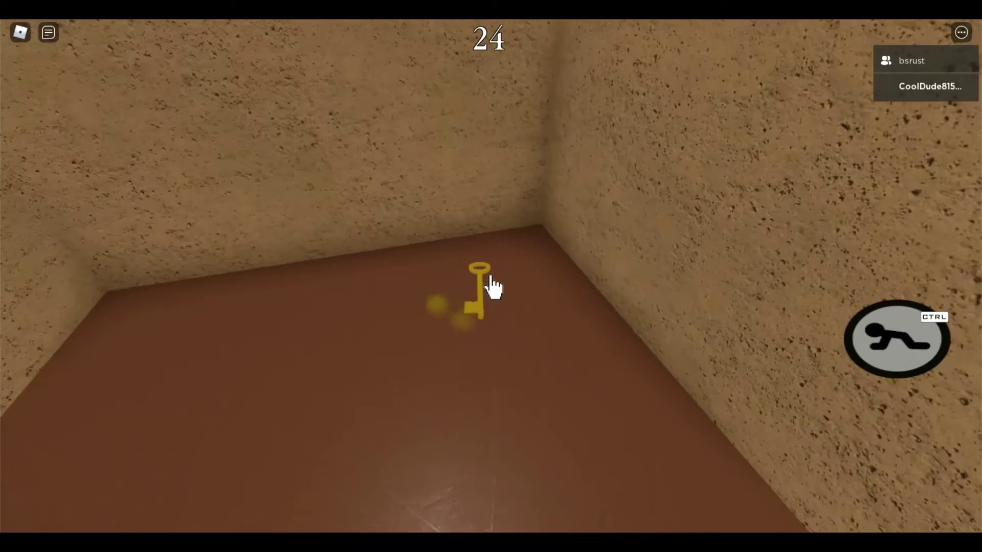
left_click(492, 288)
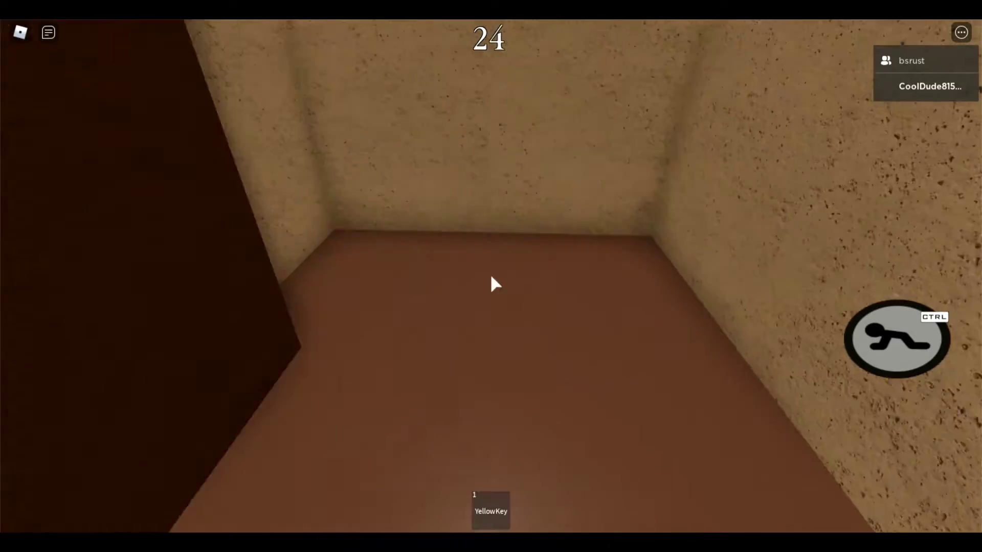
key("1")
key("w")
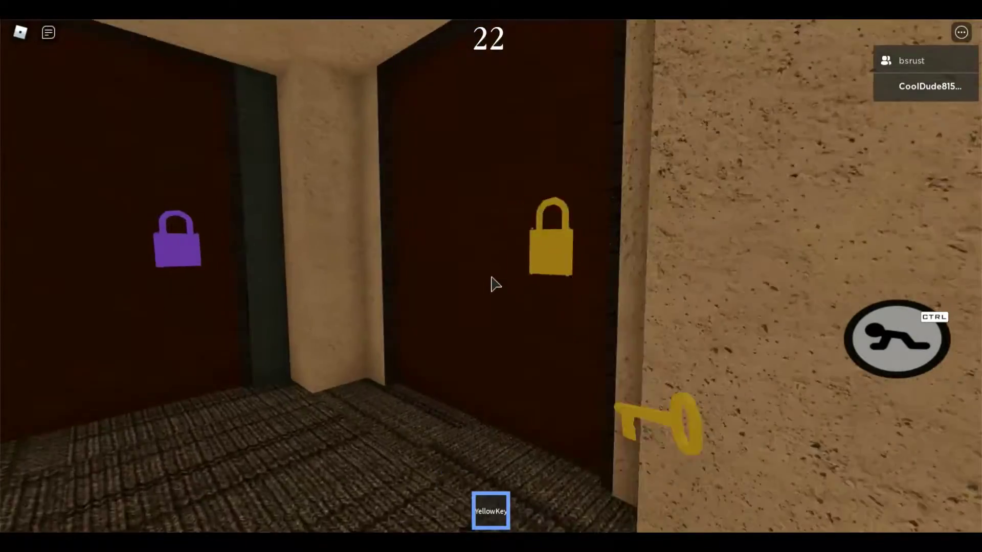
left_click(495, 284)
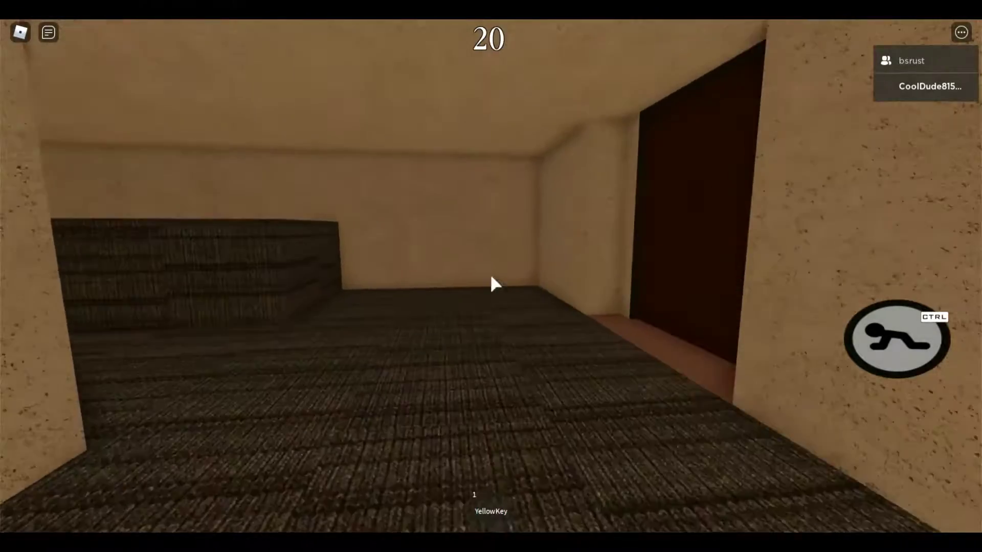
key("w")
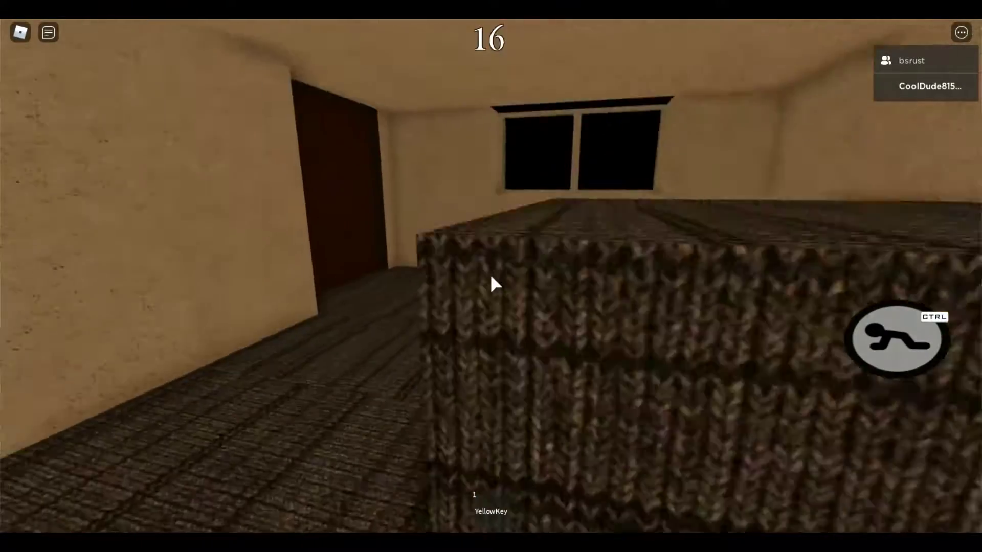
Take the purple key from the corner room and unlock the purple-padlocked door
key("w")
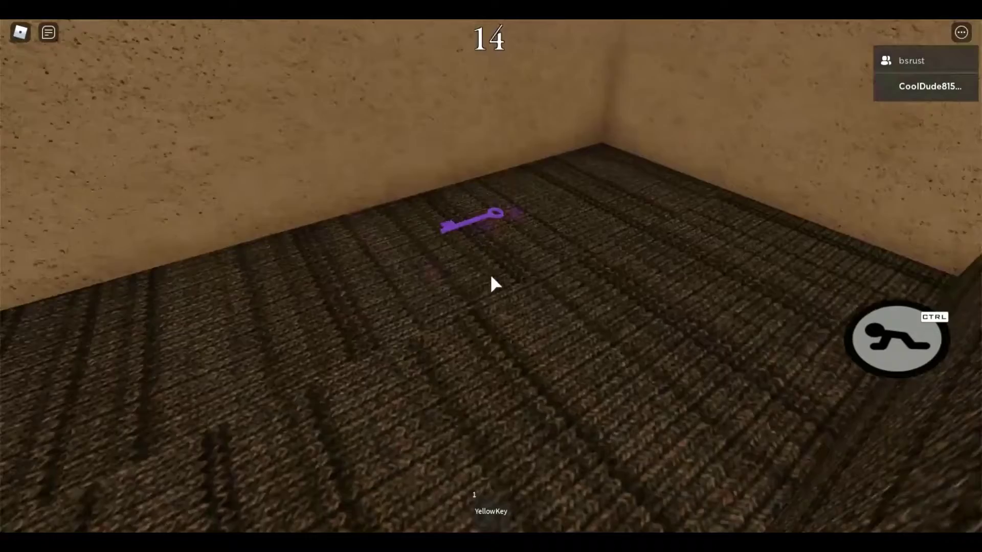
left_click(494, 286)
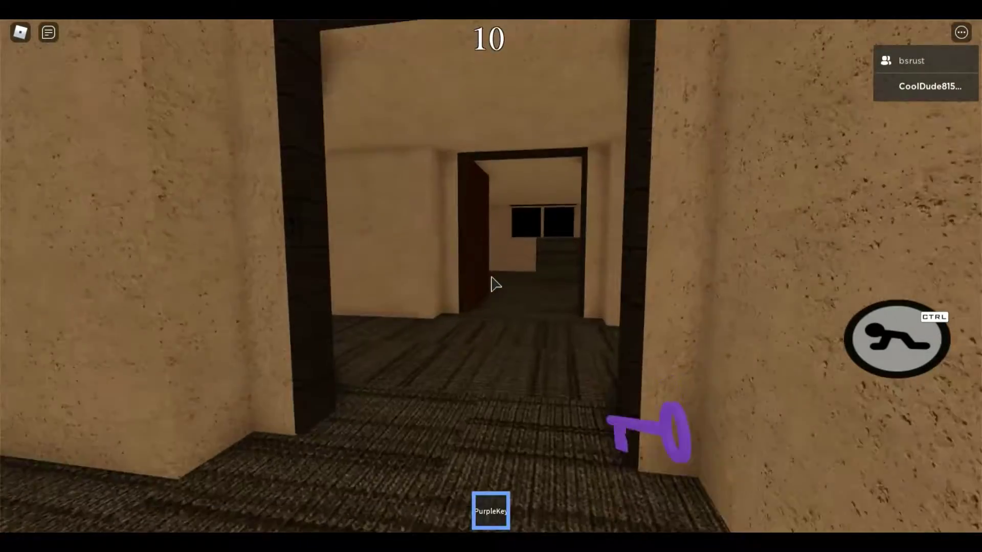
key("w")
left_click(493, 285)
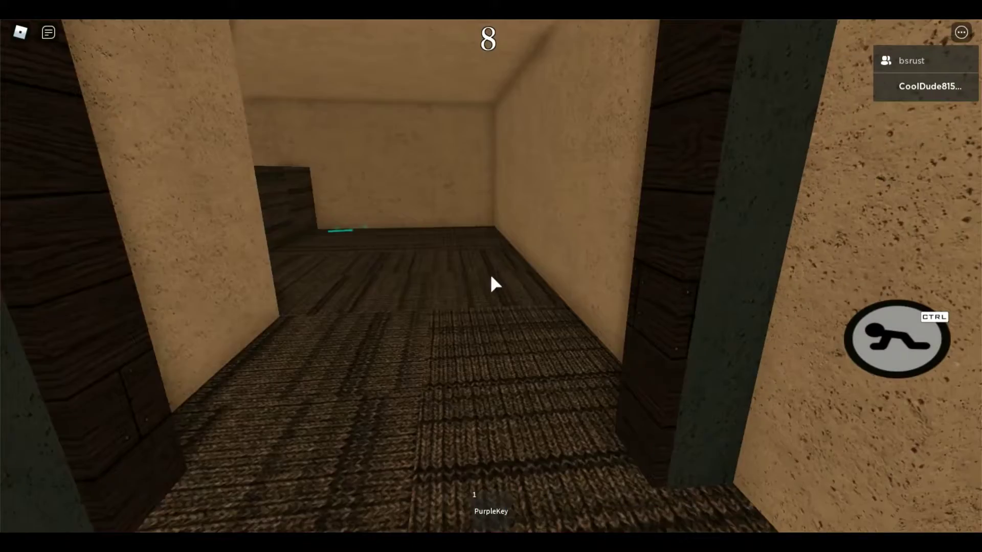
key("w")
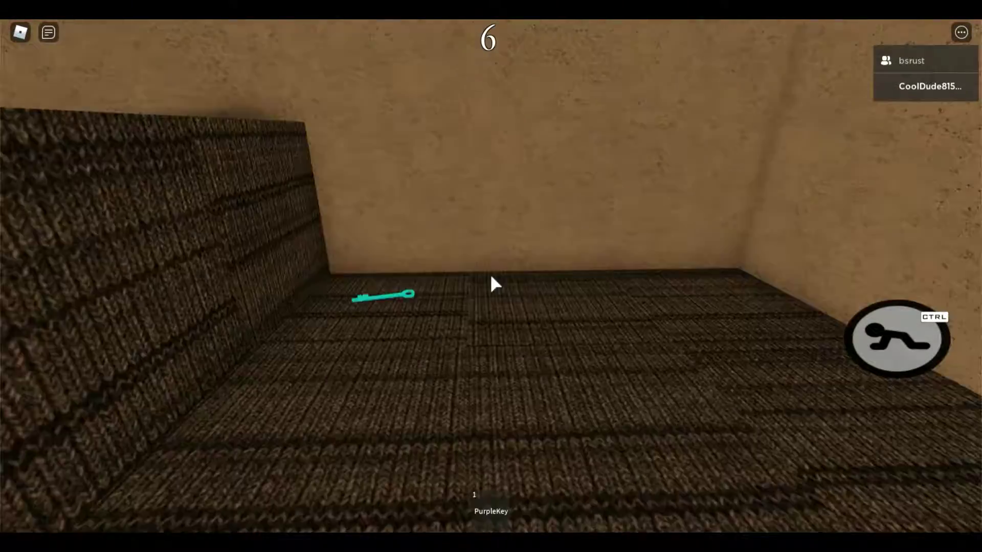
key("1")
Pick up the blue key and carry it back through the sofa room toward the laser door
key("w")
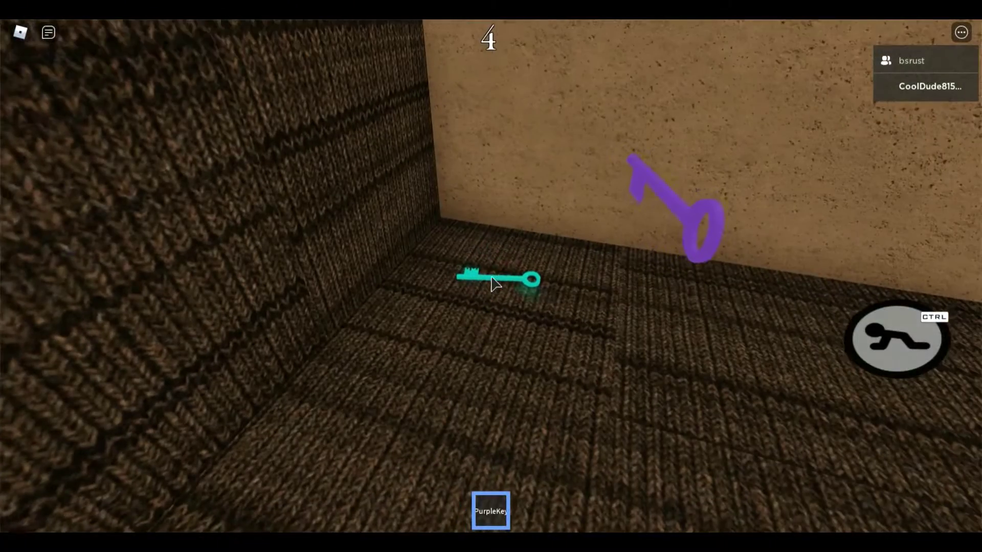
left_click(494, 286)
key("1")
key("w")
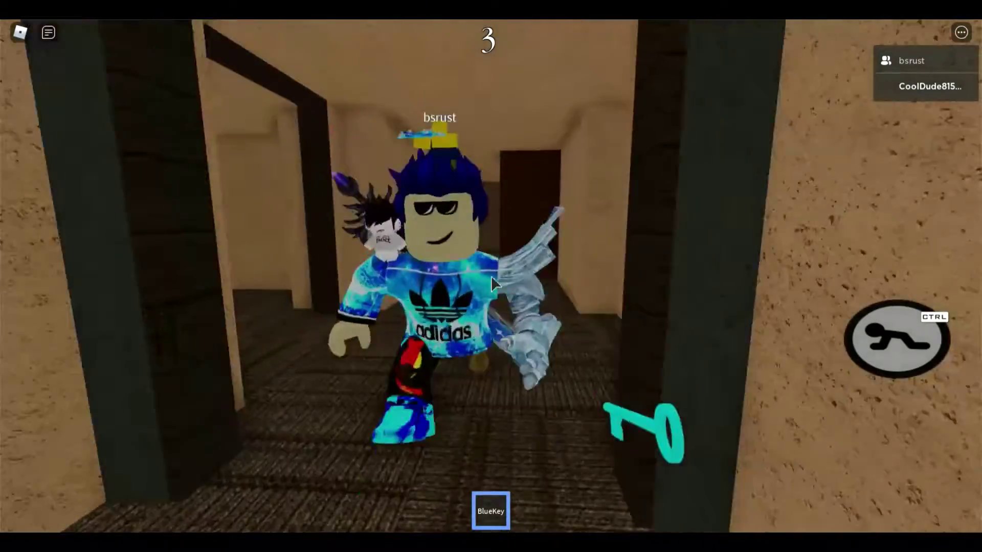
key("w")
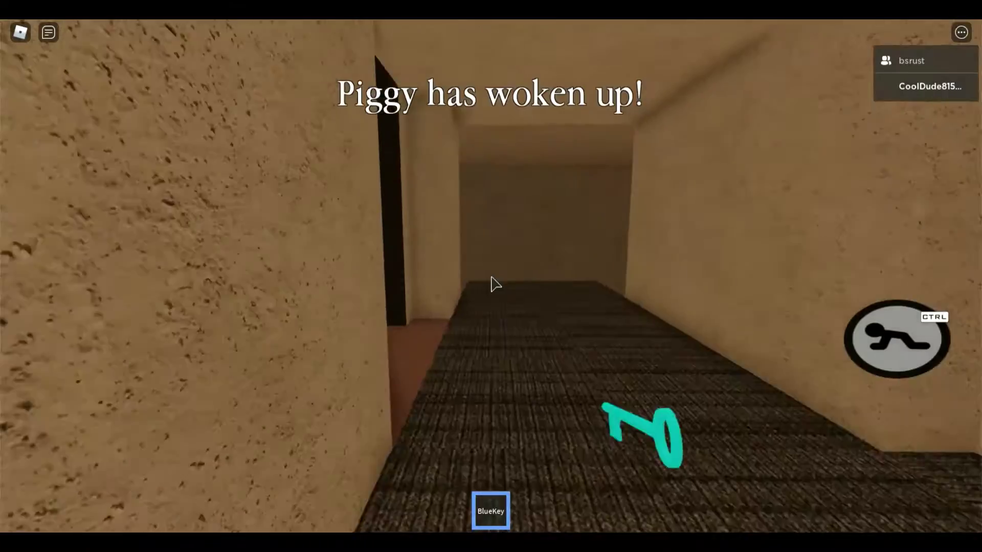
key("w")
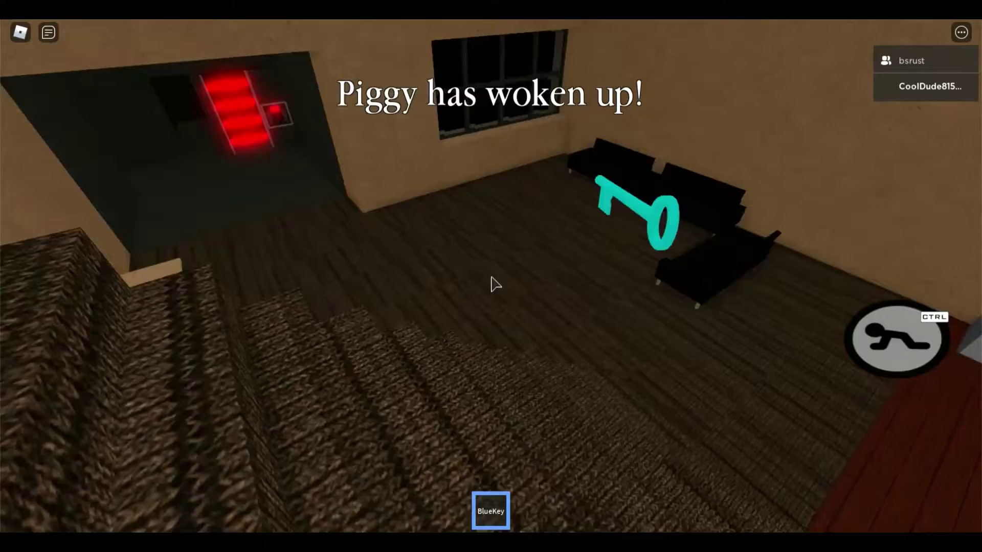
key("w")
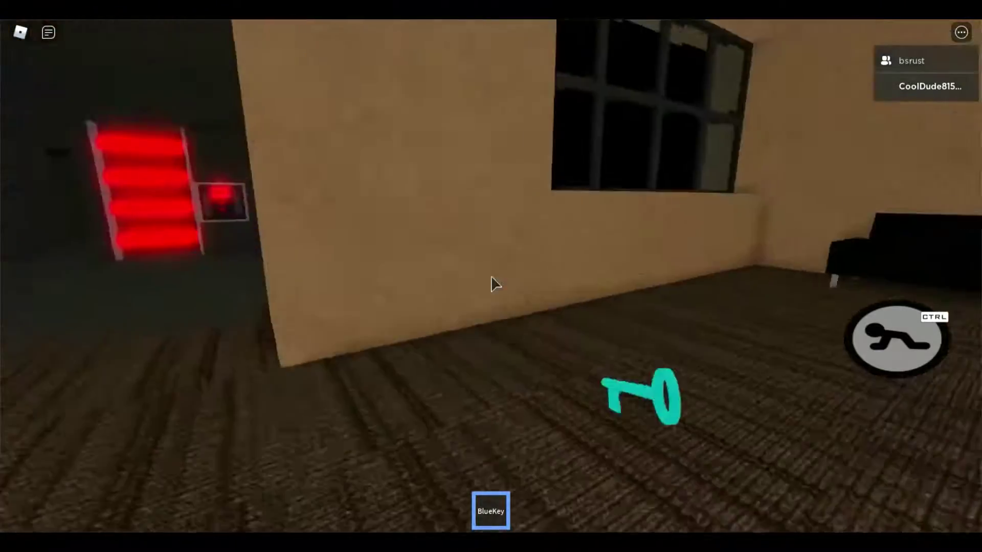
key("a")
key("a")
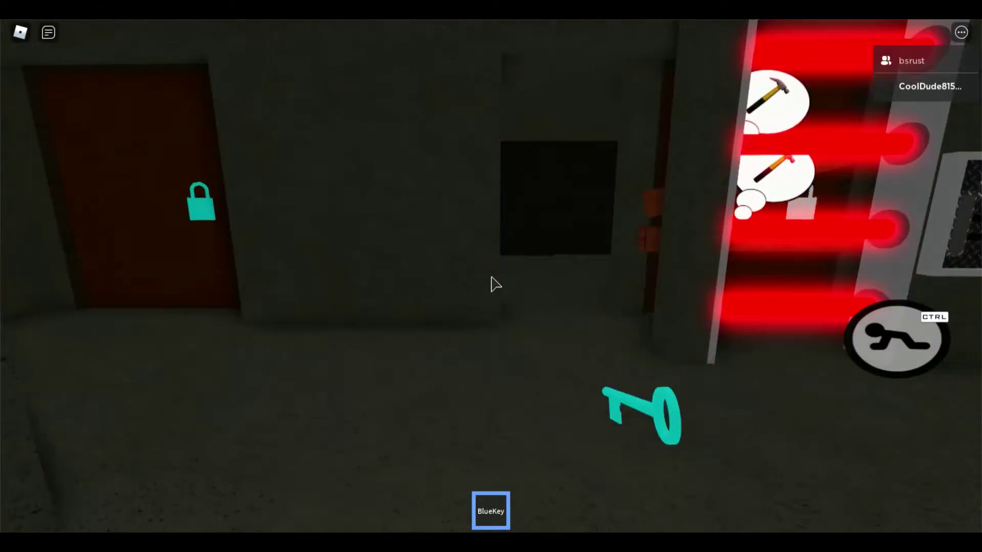
Unlock the cyan-padlocked door with the blue key and enter the garage
key("w")
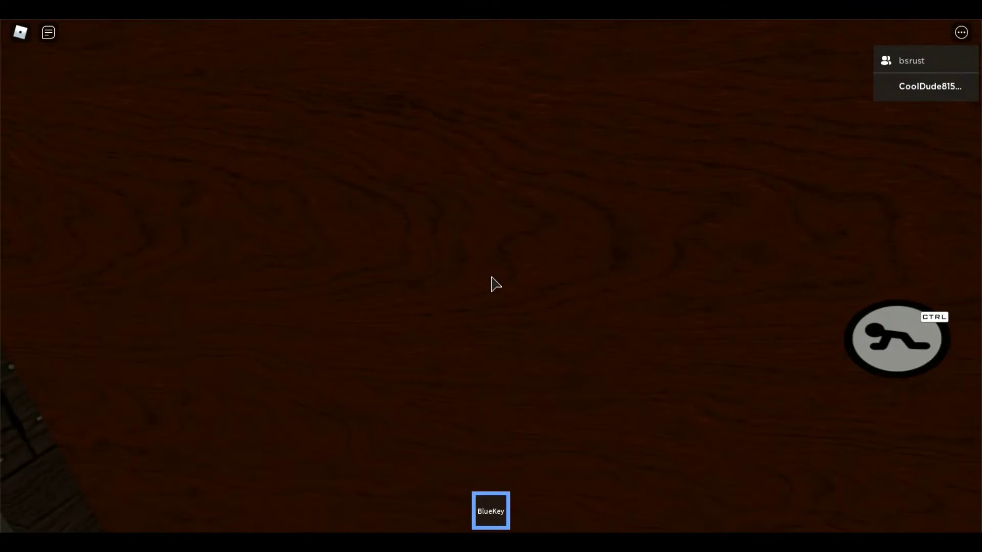
left_click(494, 284)
key("w")
key("1")
Look around the garage by the white key, then head toward the boarded door as Piggy appears
key("a")
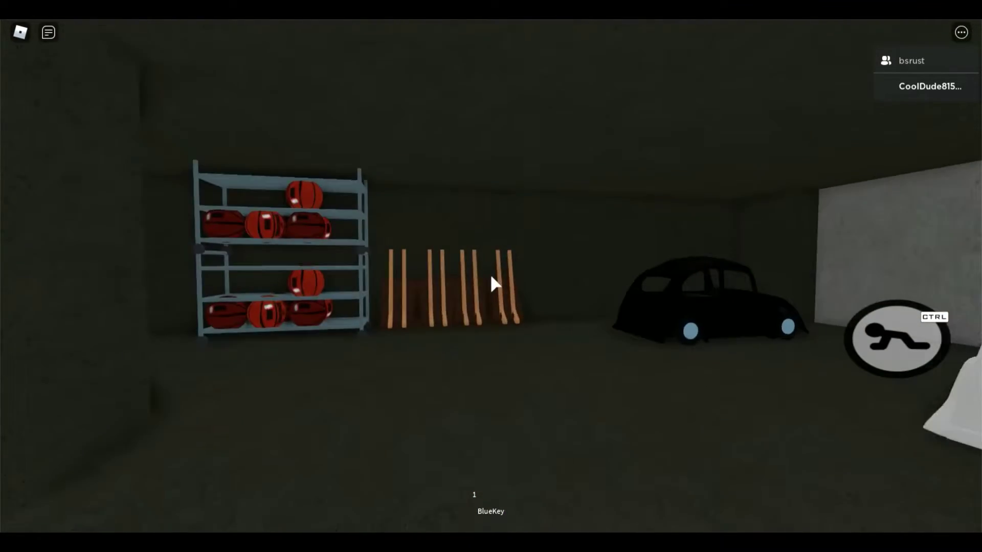
key("a")
key("w")
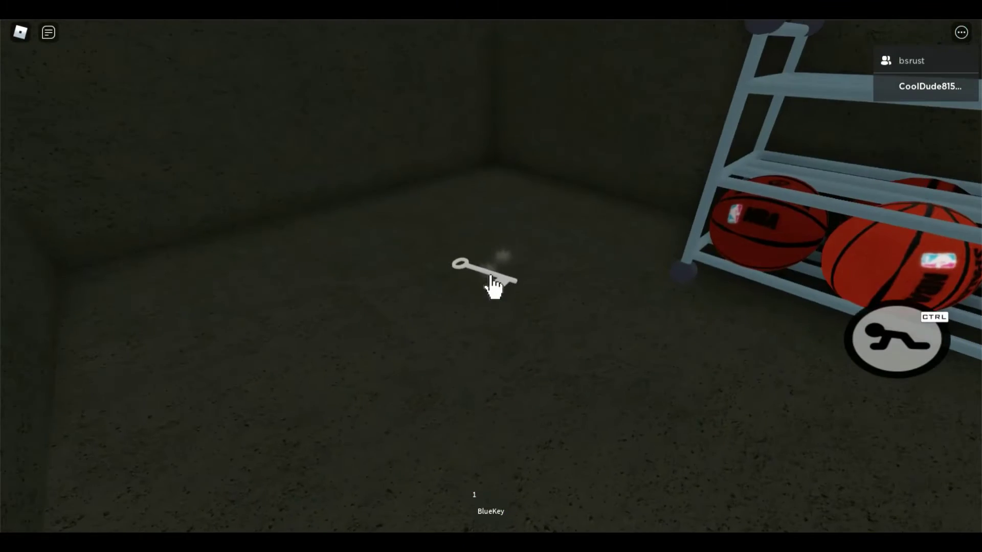
key("w")
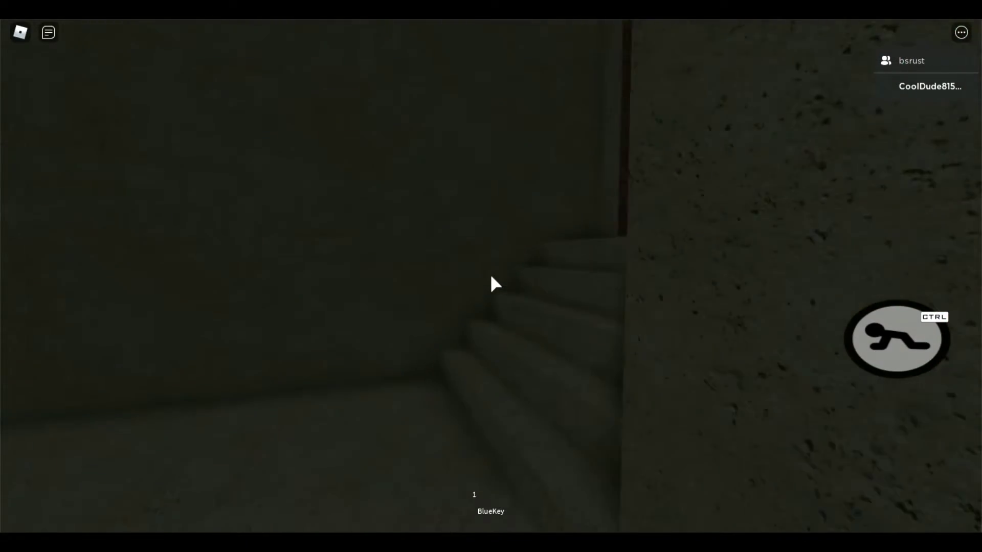
key("w")
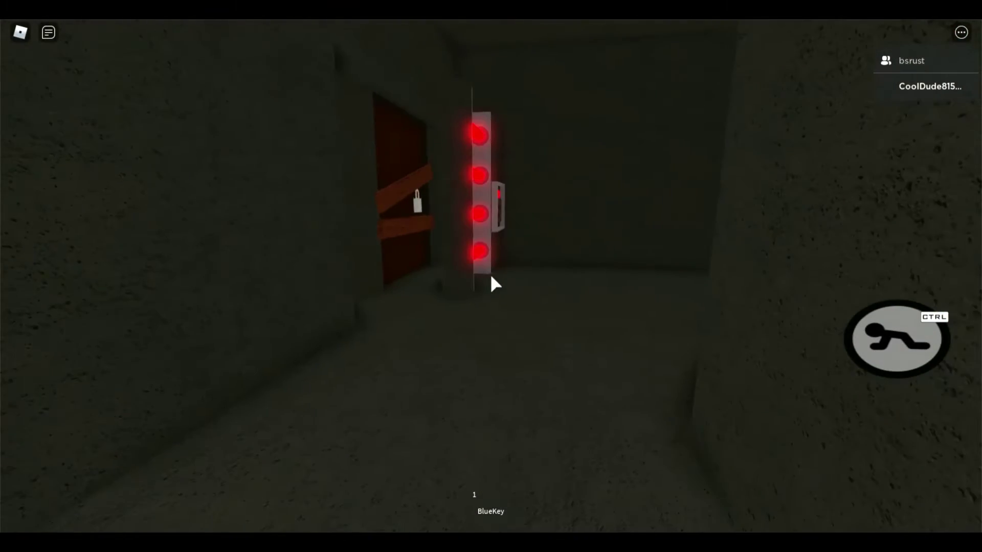
key("w")
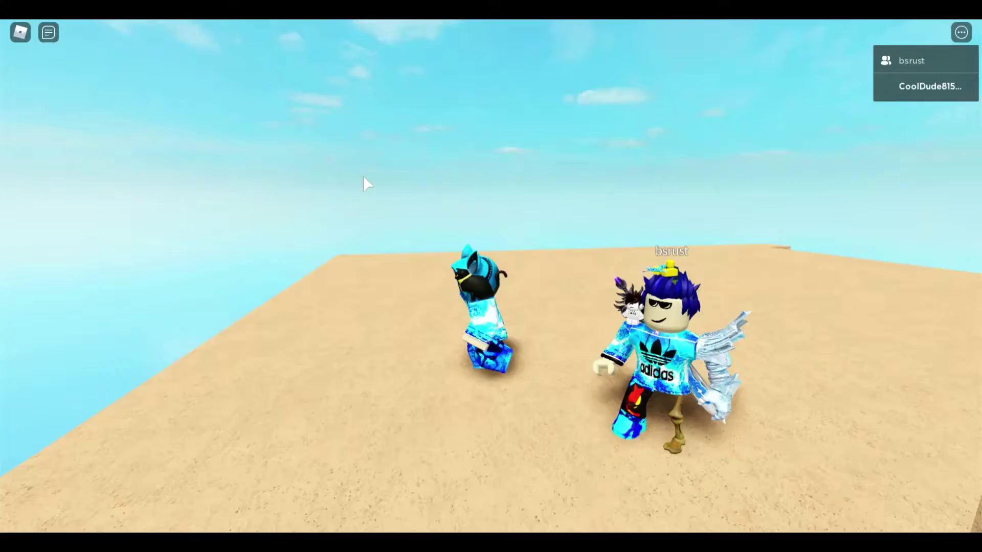
scroll(491, 109, "down", 5)
scroll(495, 110, "up", 2)
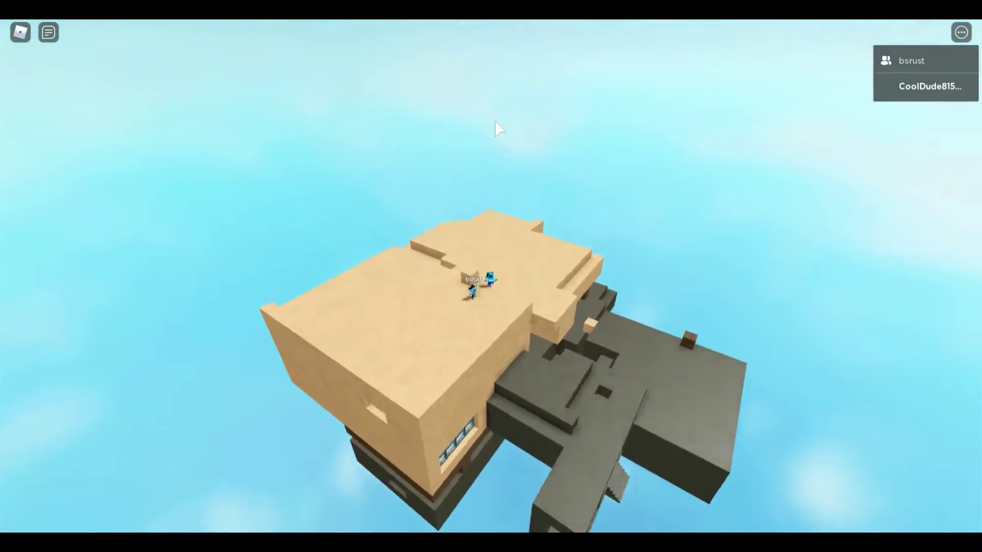
scroll(495, 120, "up", 5)
scroll(496, 120, "up", 2)
scroll(495, 121, "up", 2)
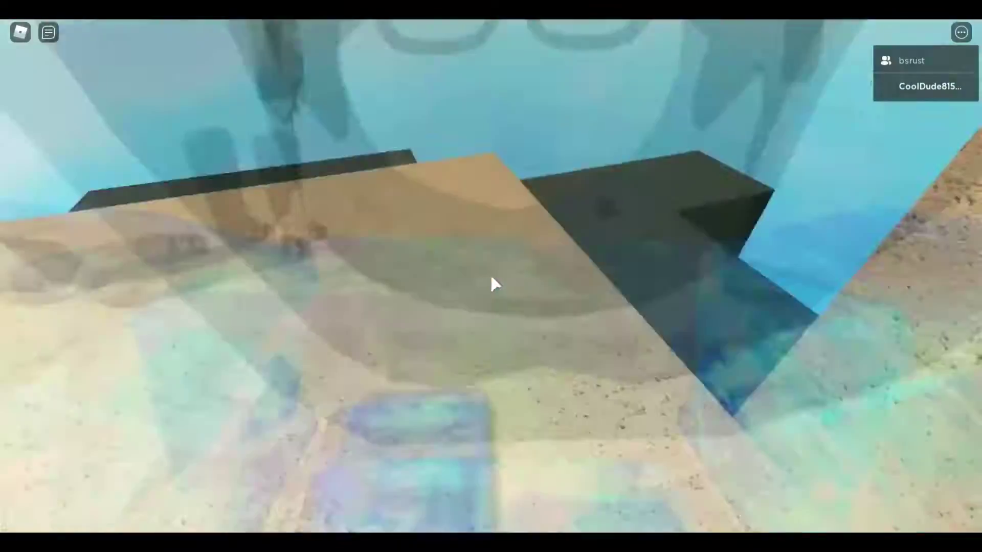
Walk from the sand onto the grey structure toward its orange door
key("w")
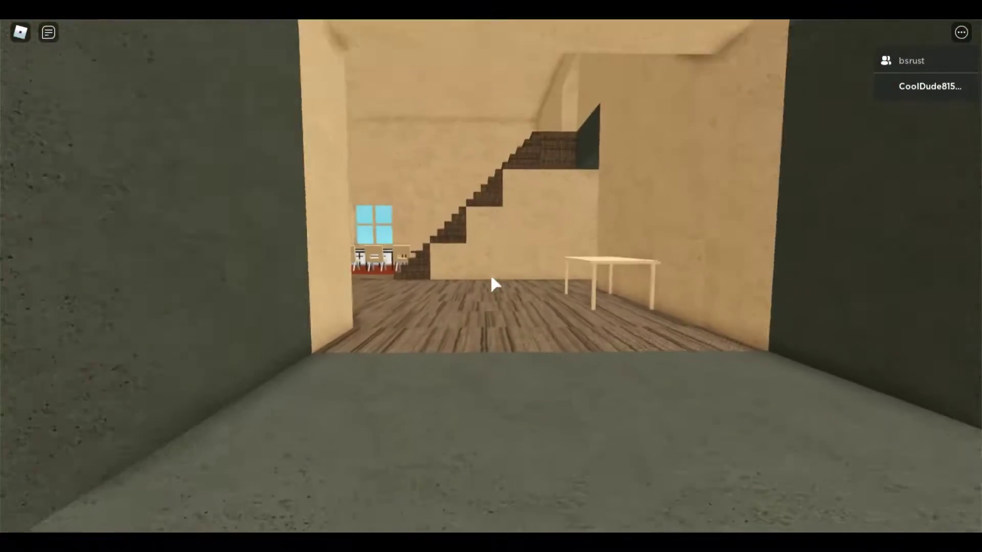
Walk through the red door into the garage, then climb to the laser-barred padlocked door
key("w")
key("w")
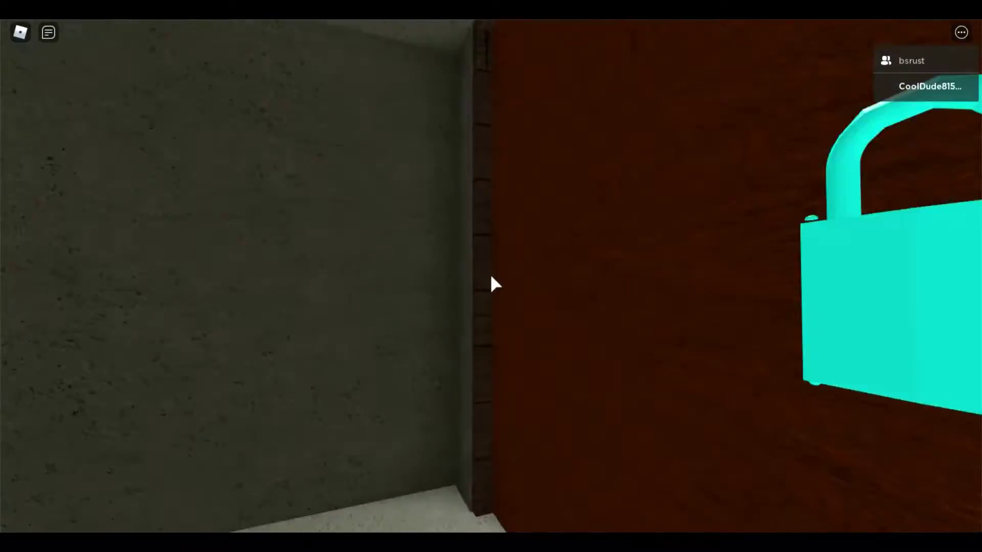
key("w")
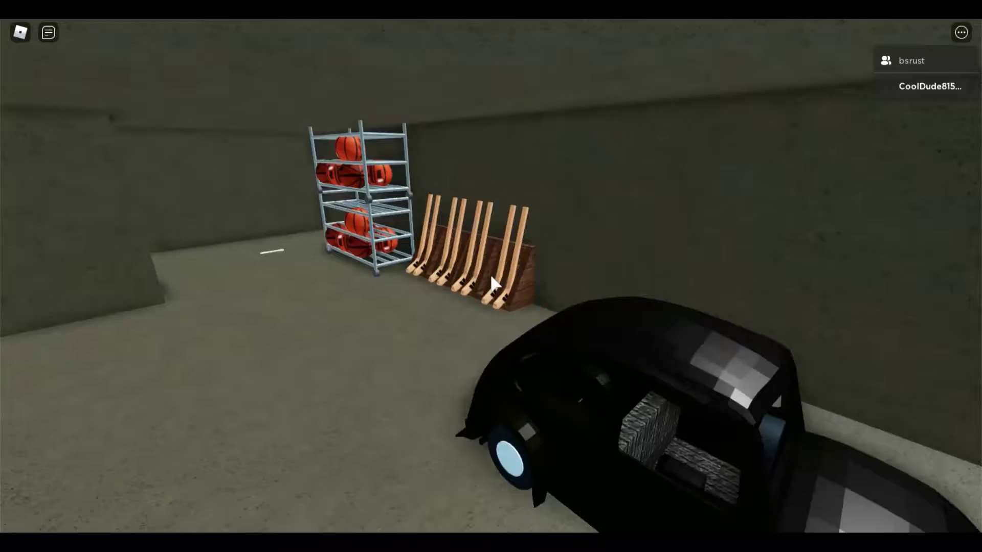
key("w")
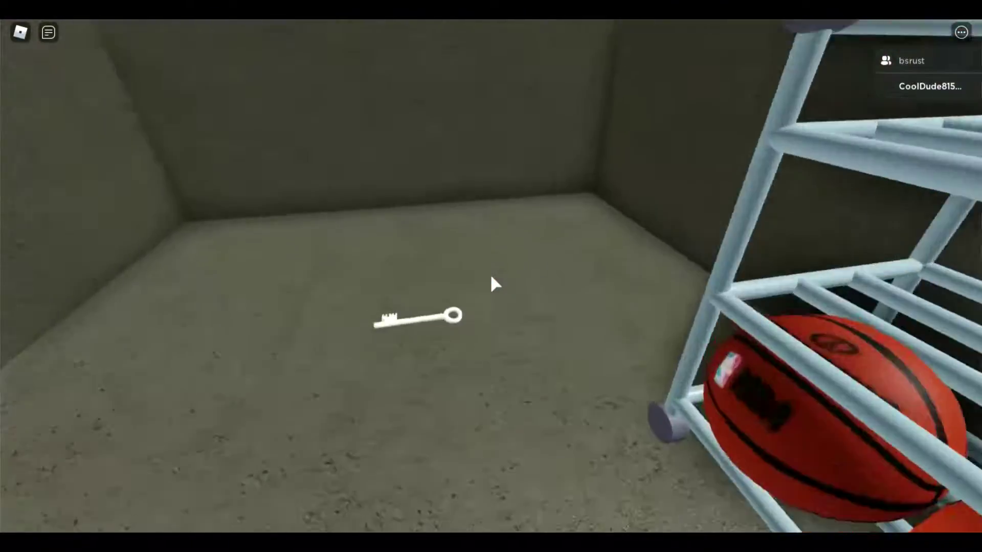
key("d")
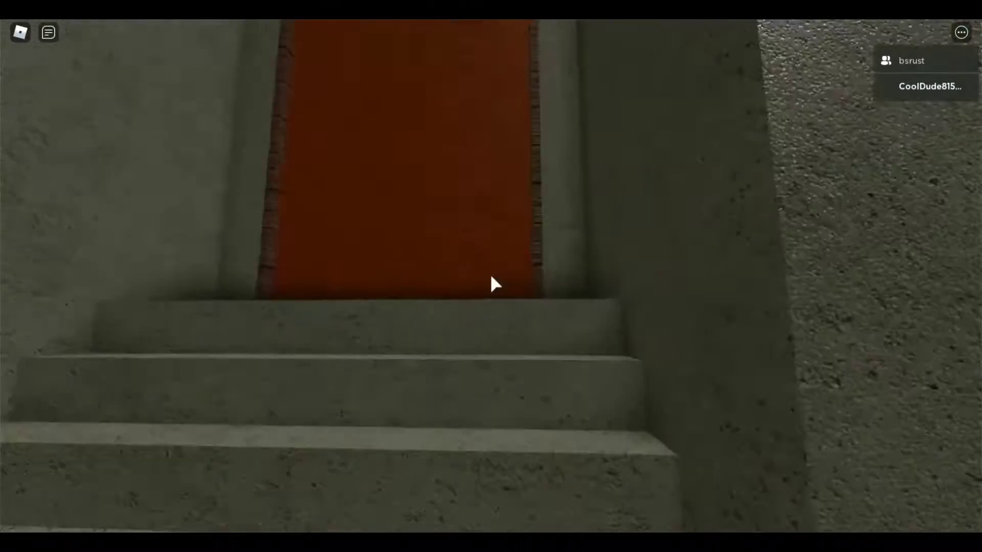
key("w")
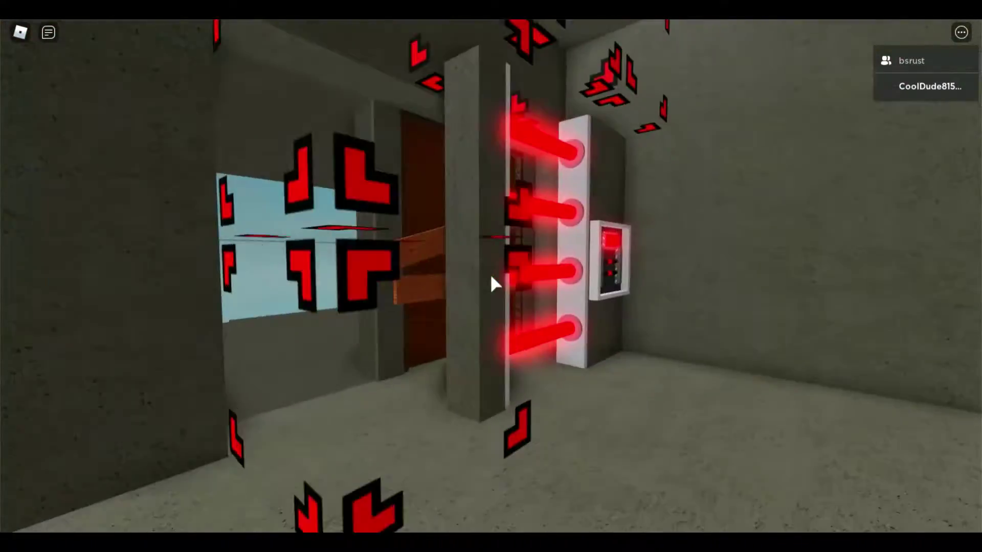
key("w")
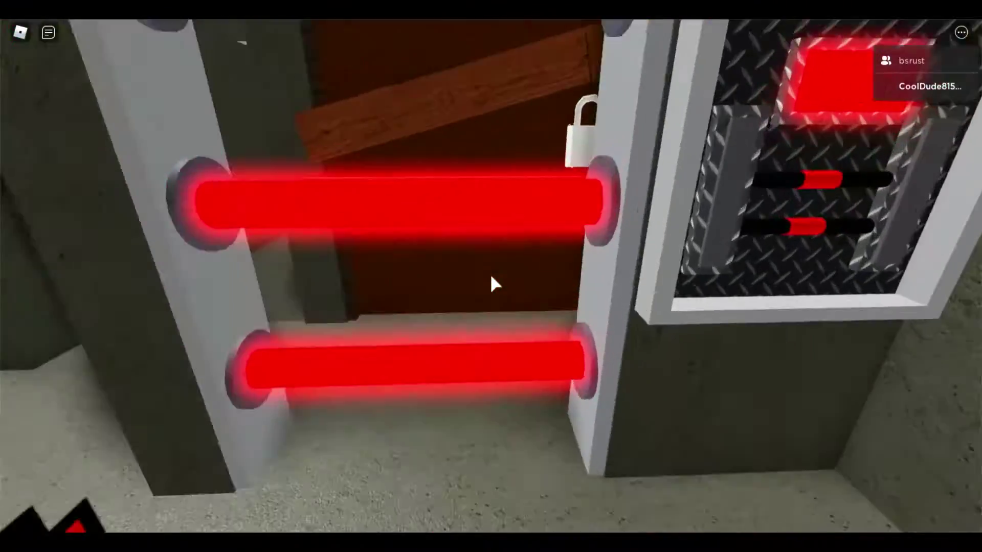
key("w")
key("w")
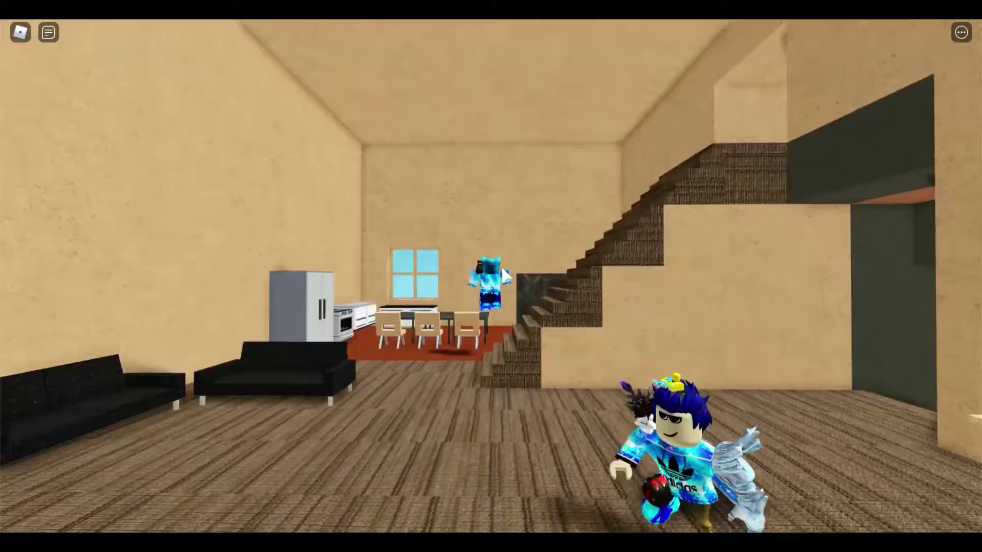
Walk past the window into the small room, then down the corridor into the windowed room
key("w")
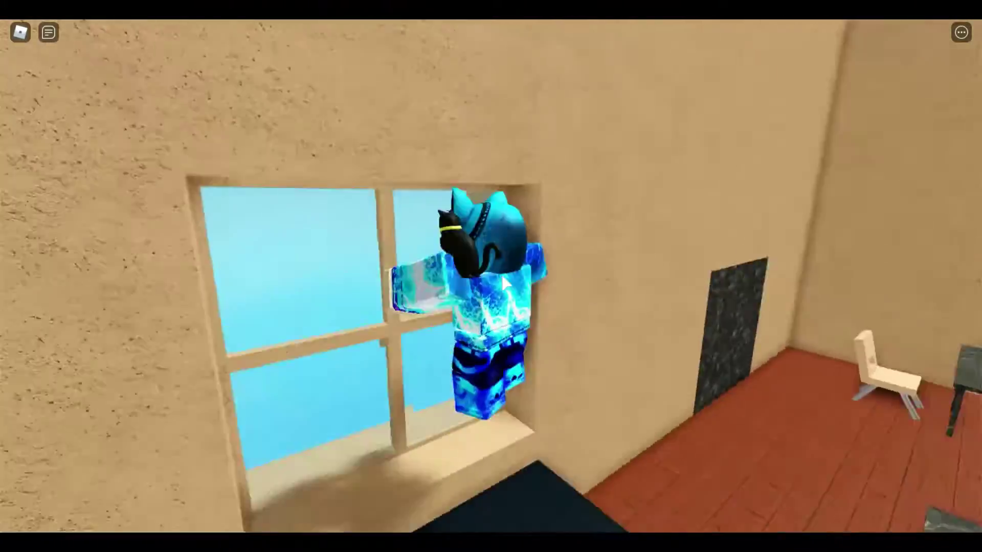
scroll(502, 284, "down", 10)
scroll(503, 284, "up", 4)
scroll(503, 284, "up", 4)
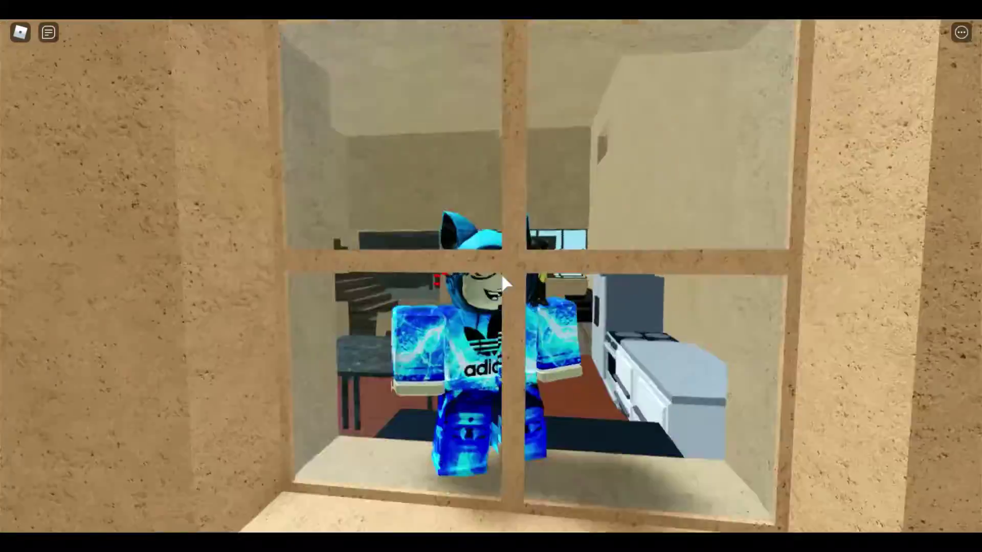
scroll(503, 285, "up", 4)
scroll(503, 285, "up", 3)
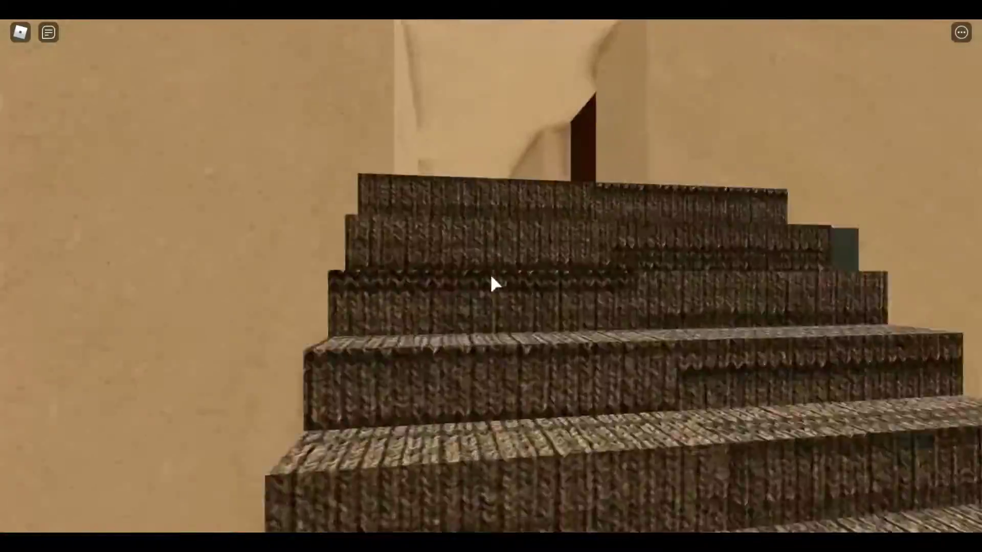
key("w")
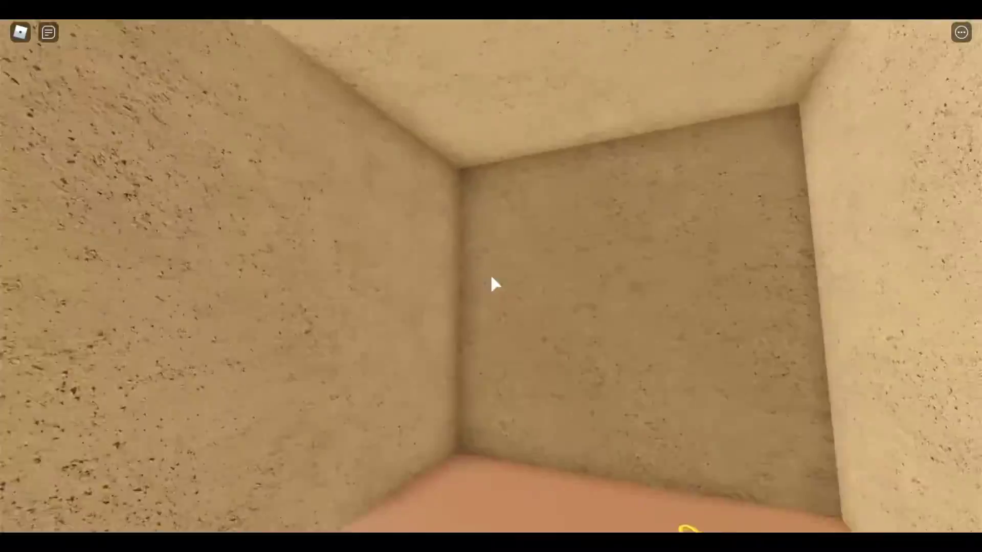
scroll(495, 284, "down", 2)
scroll(495, 284, "up", 2)
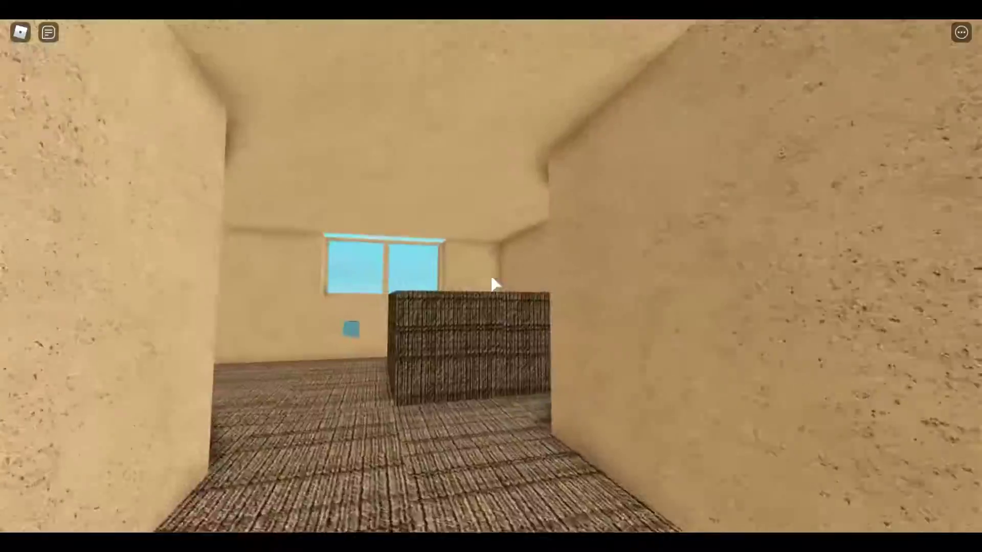
key("w")
key("w")
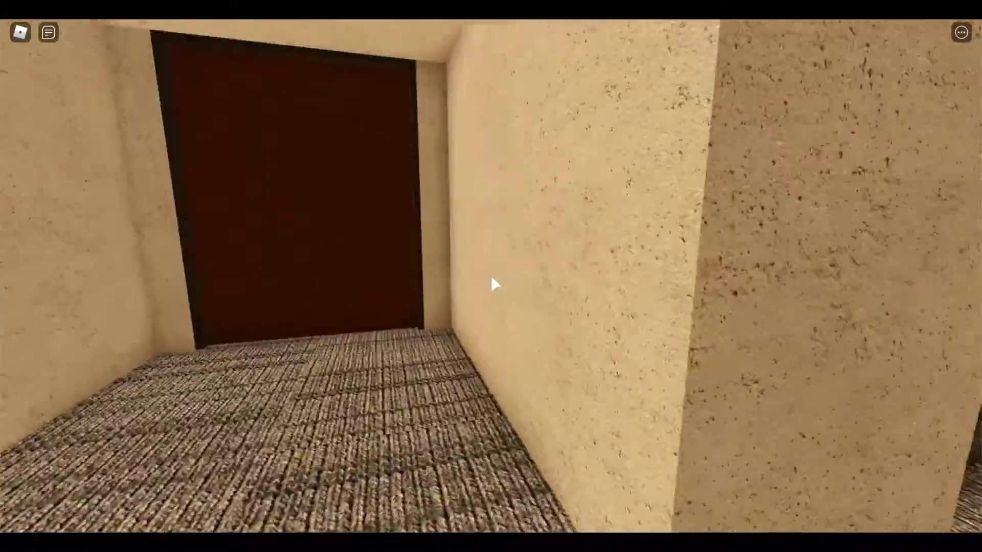
key("w")
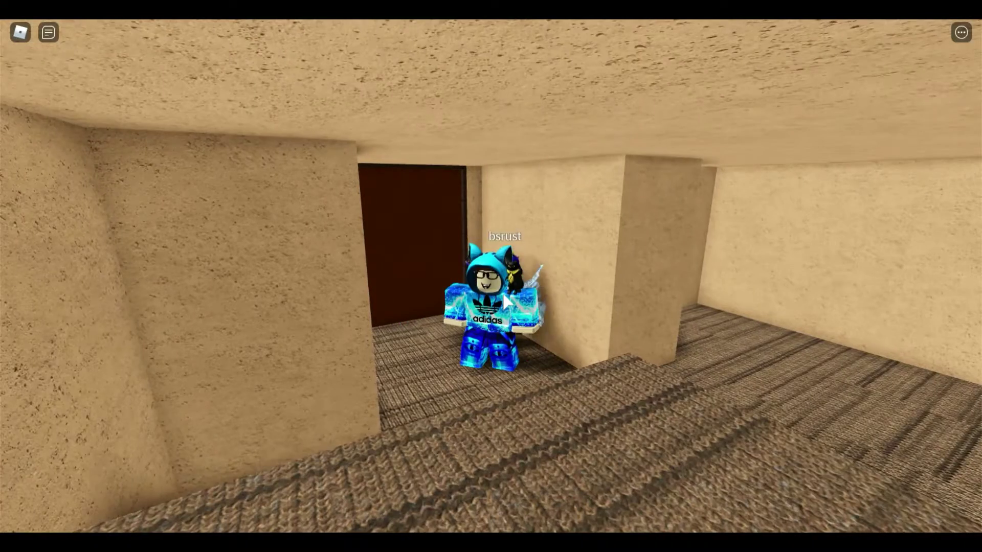
Send the :sit command in chat and close the chat window
key("w")
key("w")
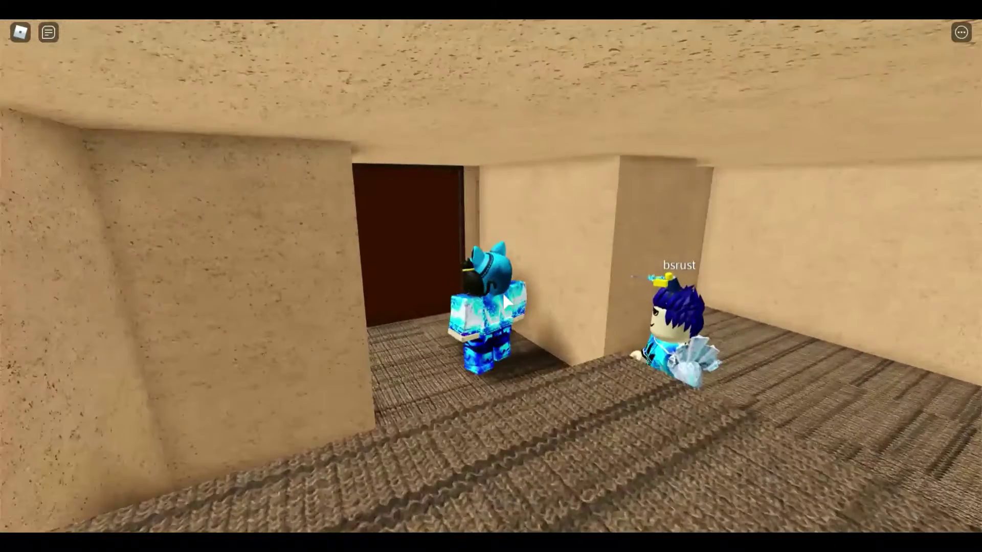
key("slash")
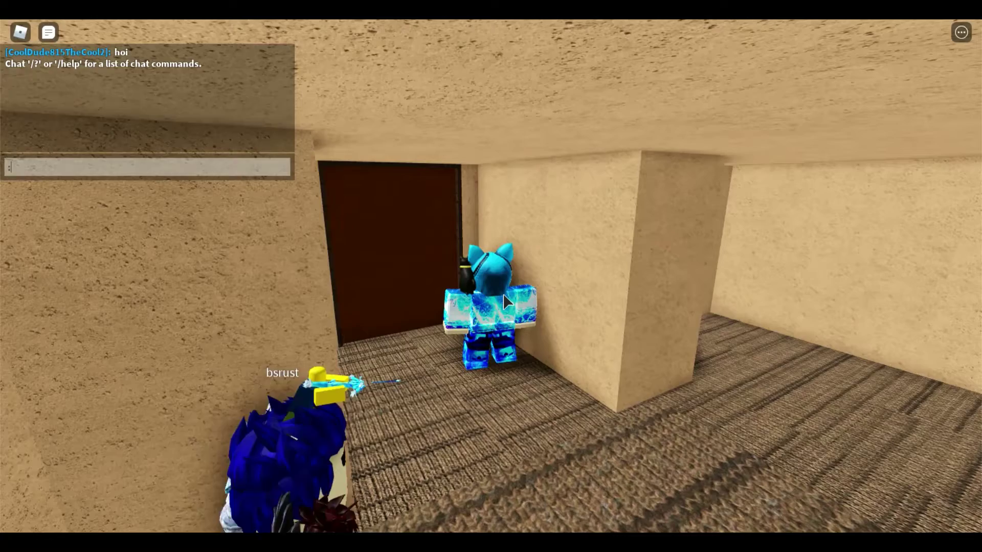
type("sit")
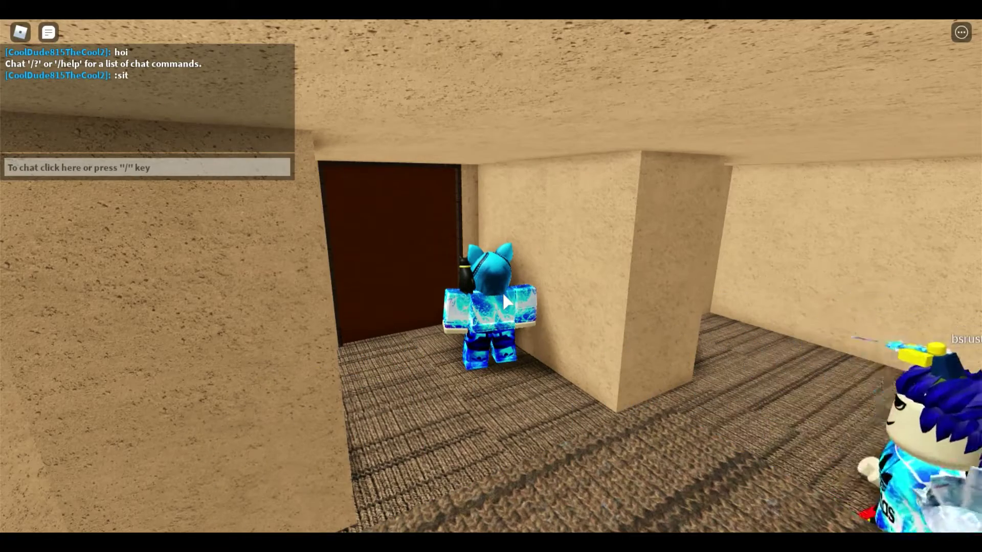
left_click(48, 33)
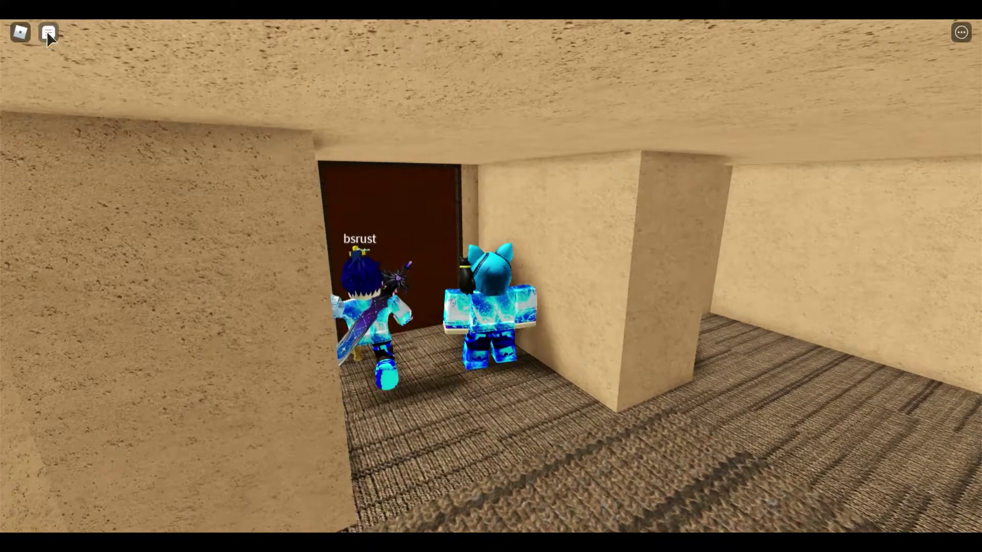
Circle the room past the pole and go through the brown door into the empty room
key("a")
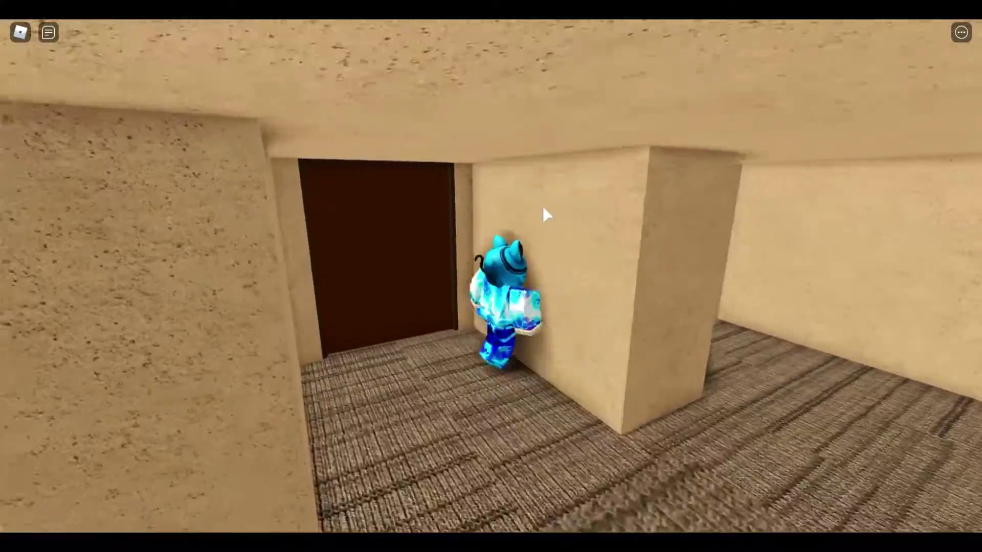
key("s")
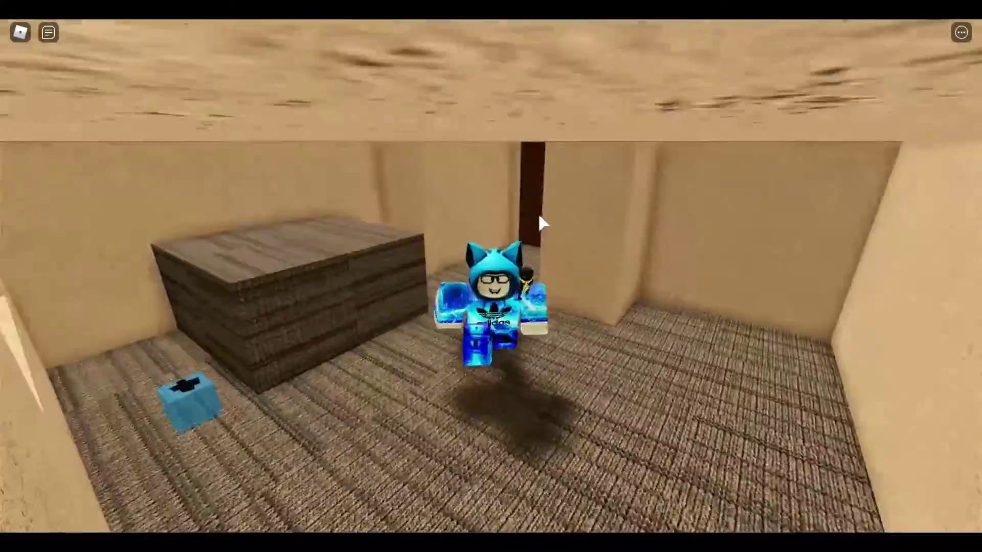
key("s")
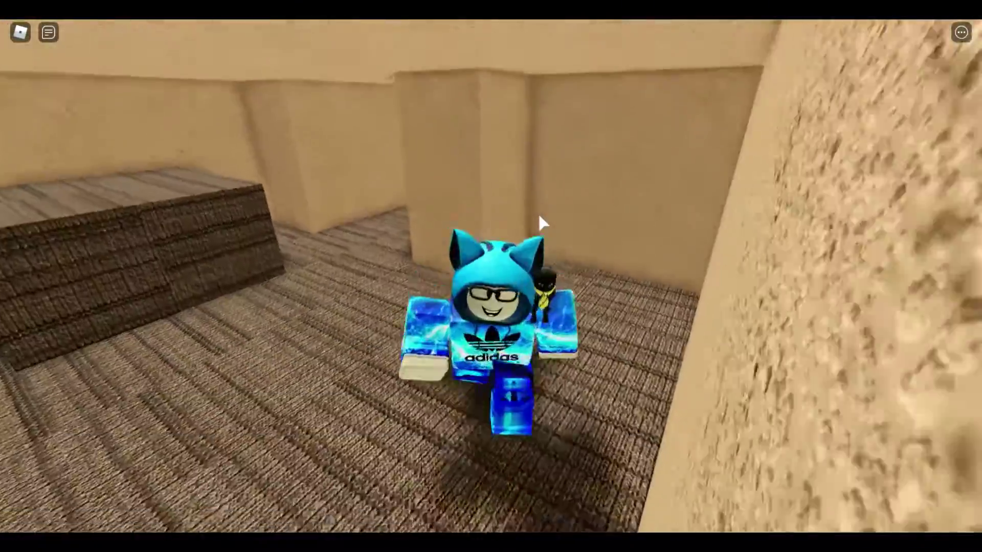
key("w")
key("s")
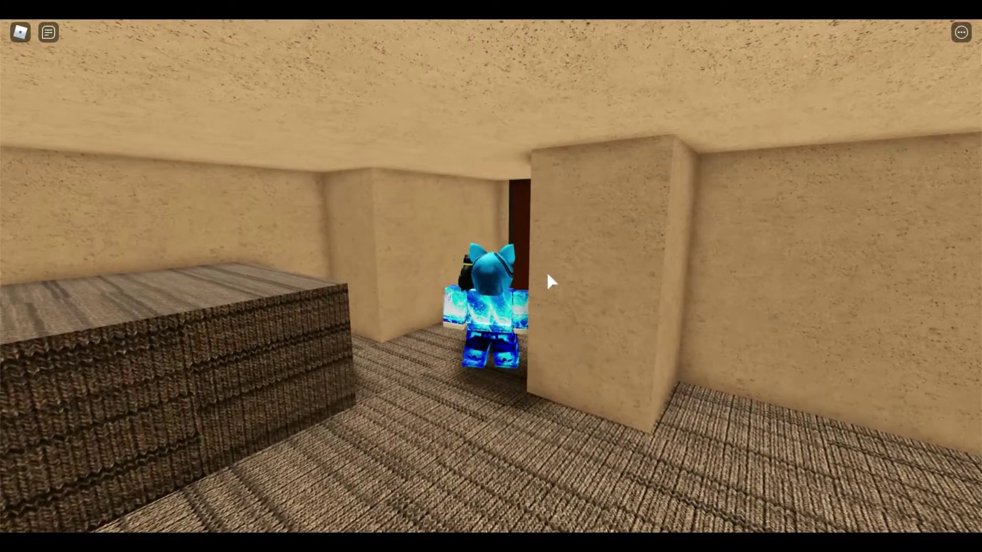
key("w")
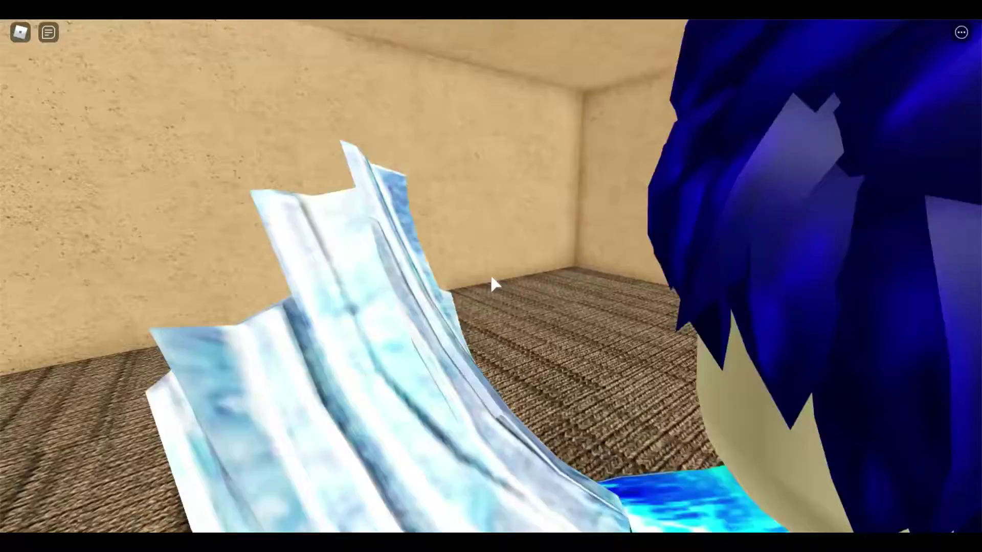
key("w")
Head back past the brown door and dark pillar into the carpeted corridor
key("s")
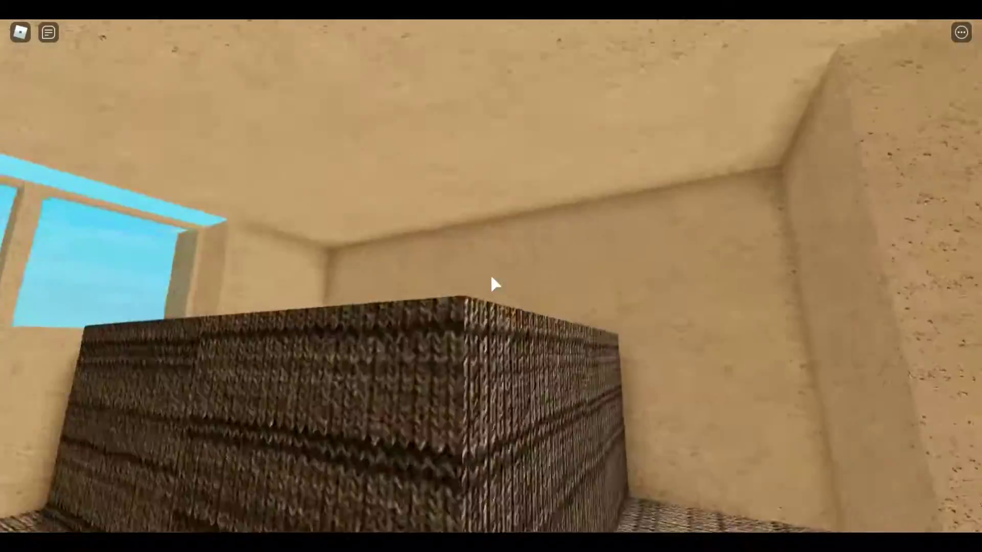
key("w")
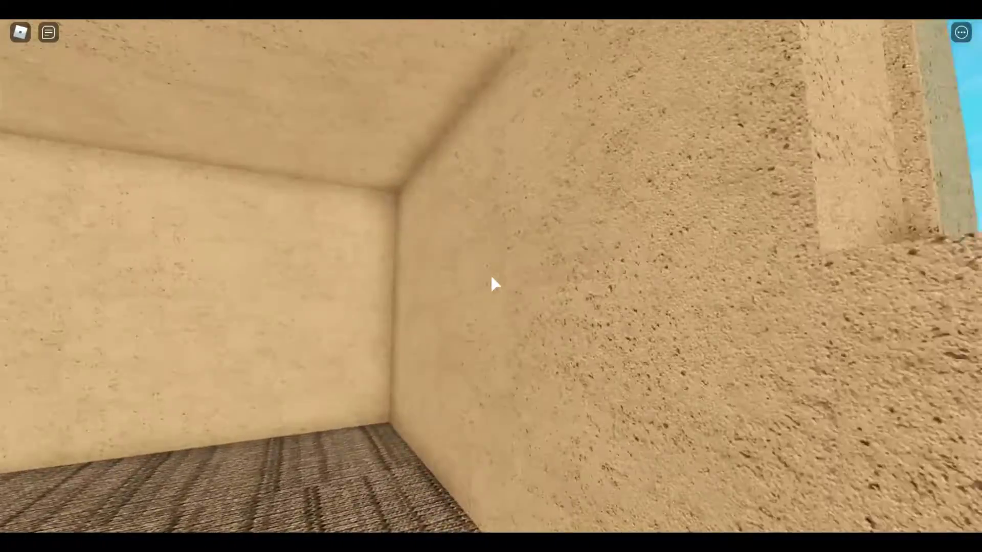
key("s")
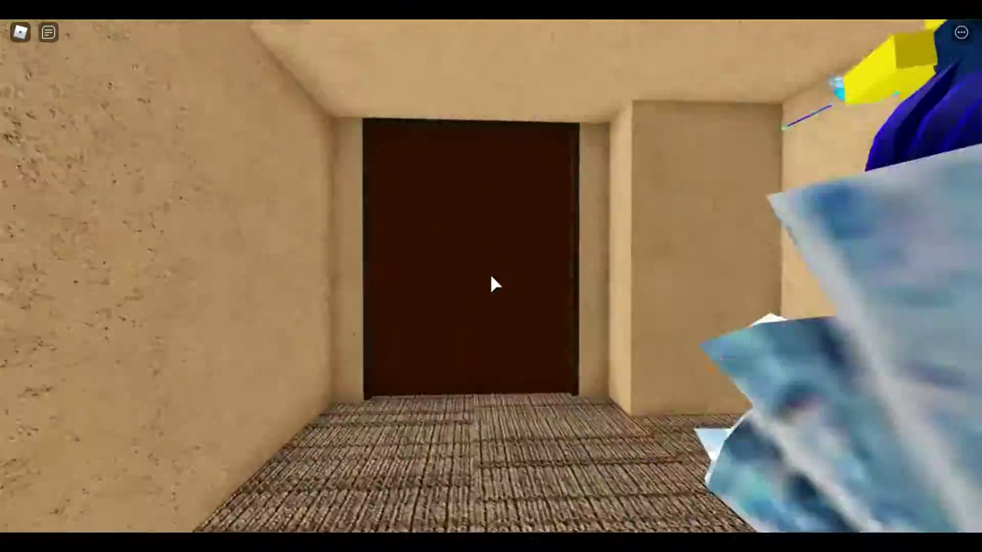
key("s")
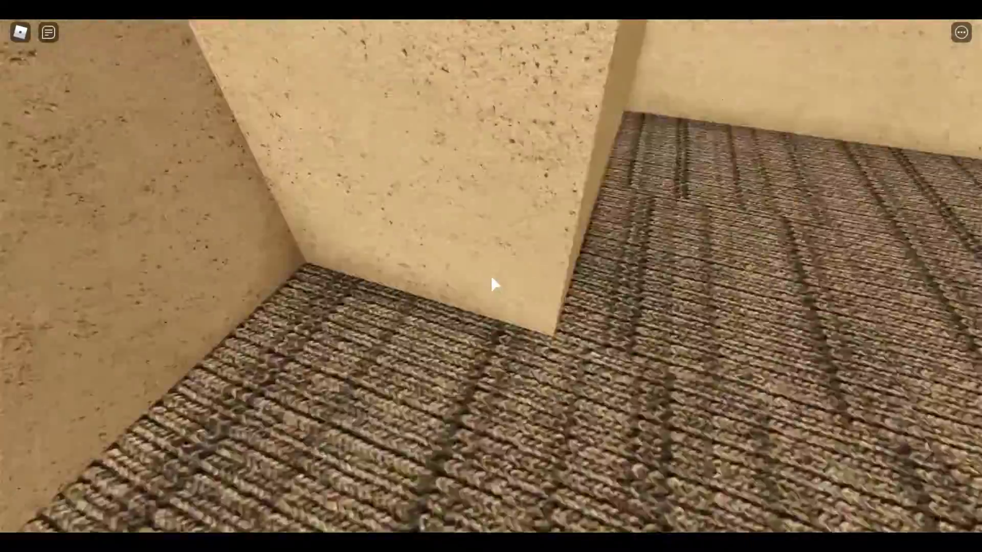
key("d")
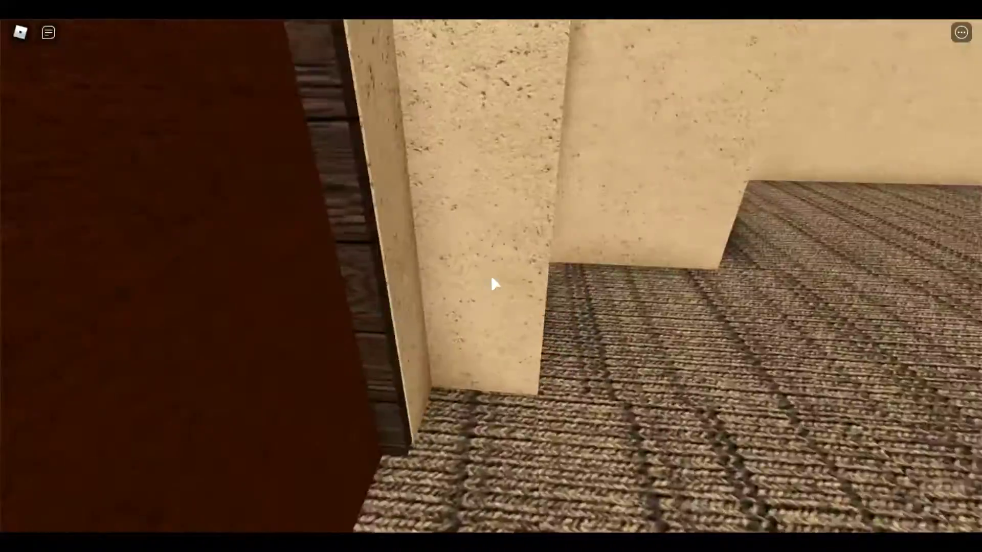
key("w")
key("w")
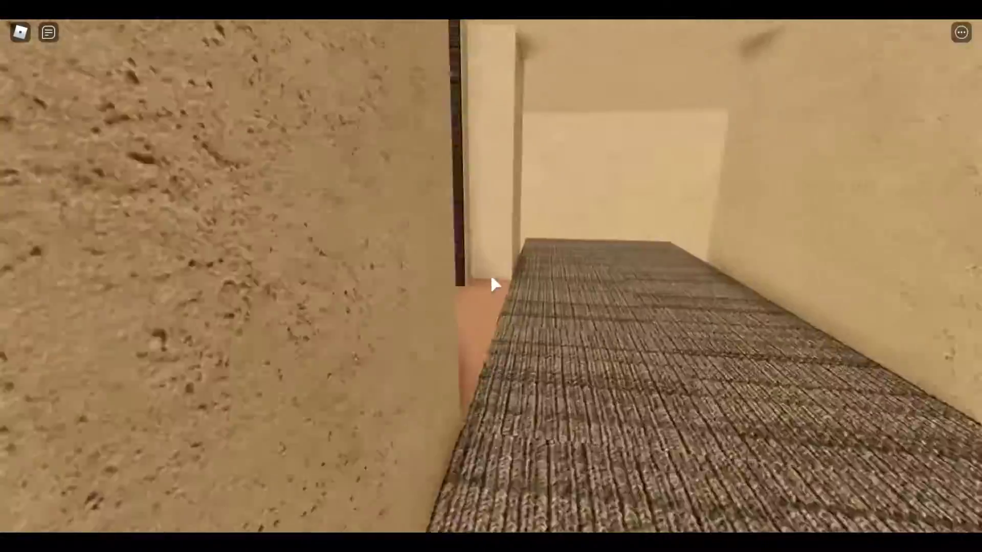
Walk through the carpeted rooms past the locked door into the red key room and corridor
key("w")
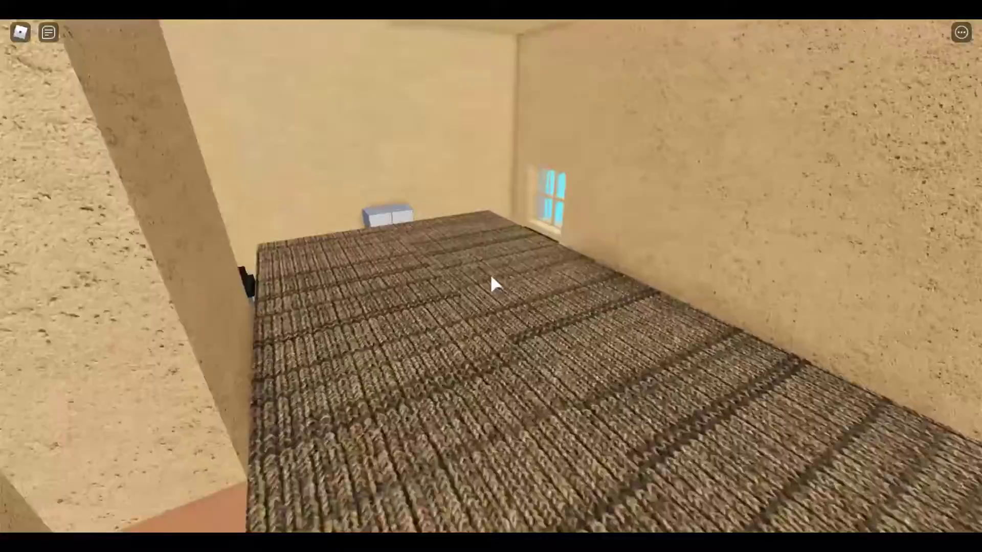
key("w")
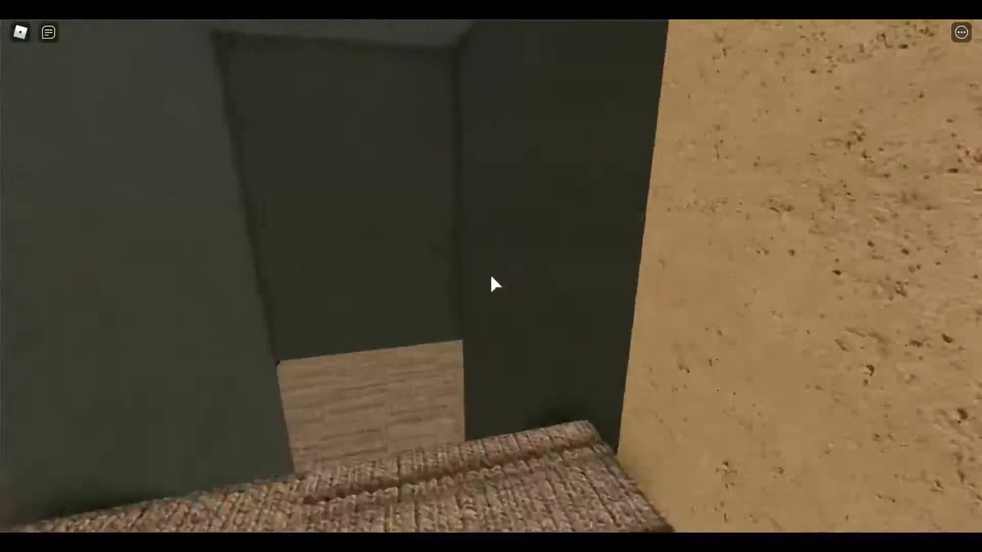
key("w")
key("w")
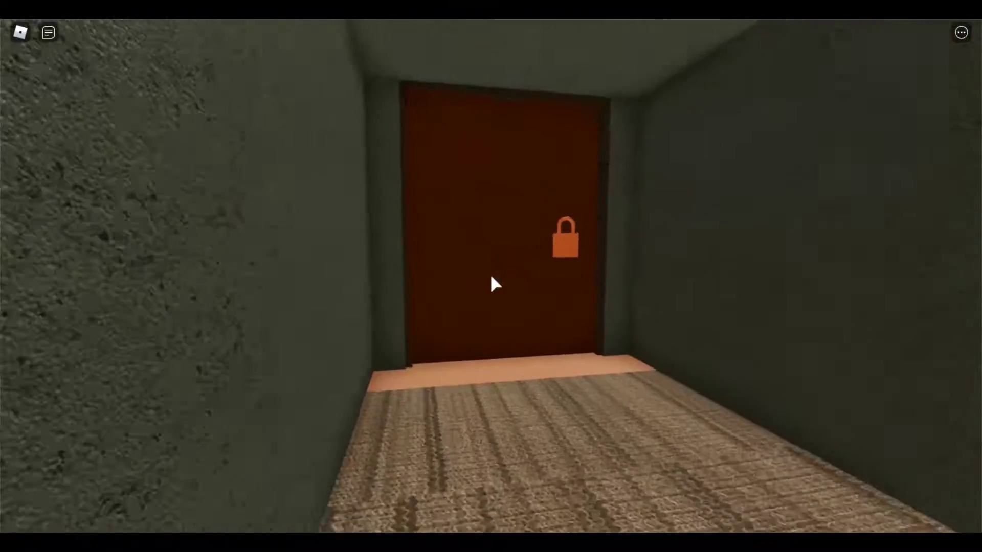
key("w")
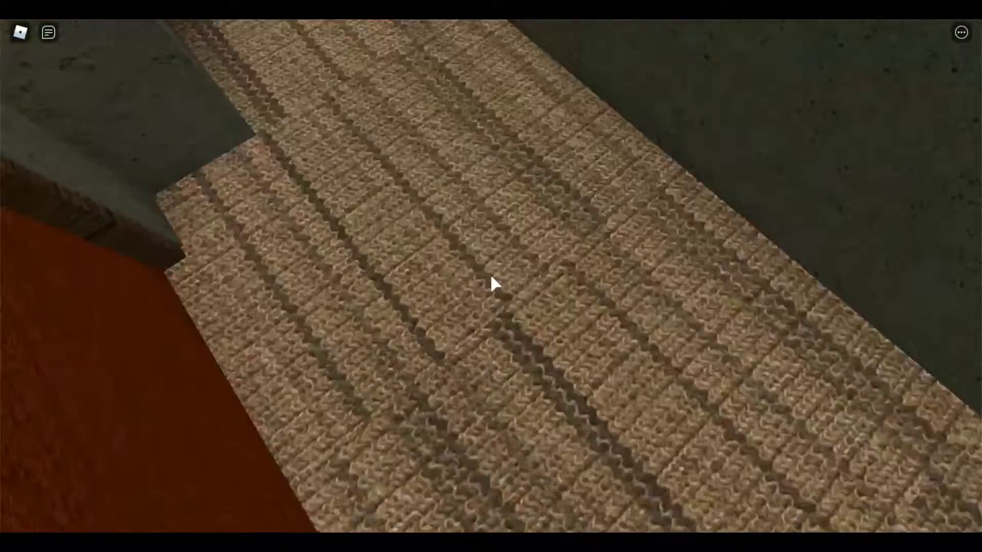
key("w")
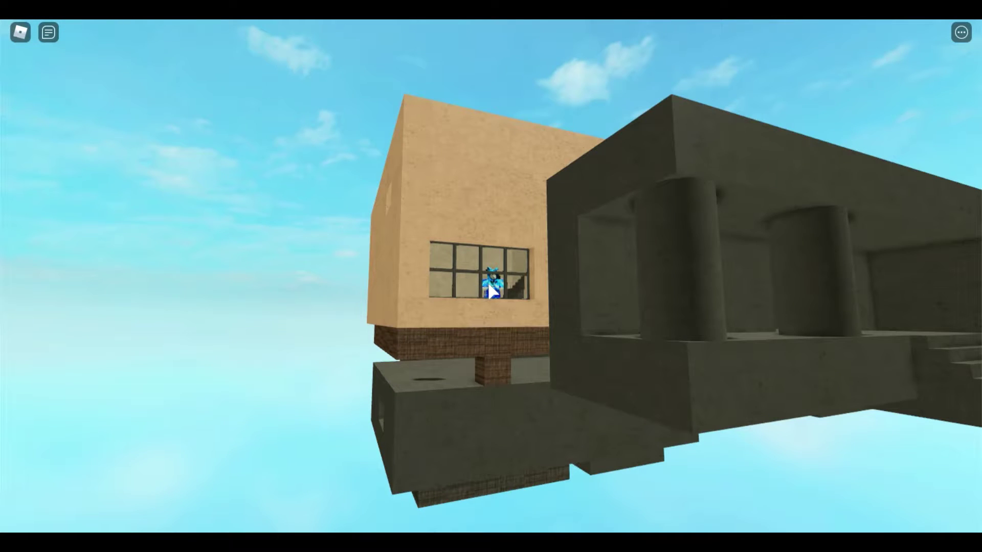
scroll(492, 292, "up", 3)
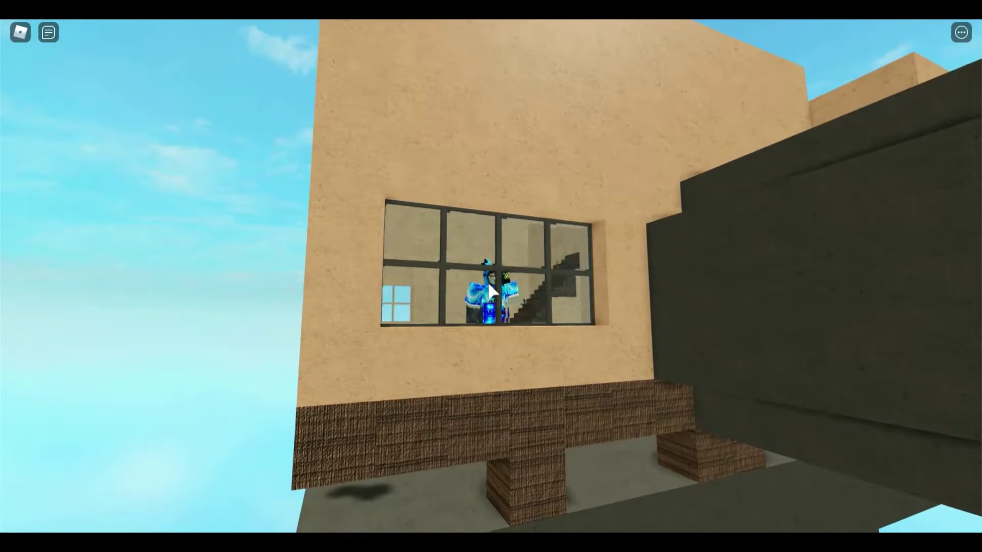
scroll(492, 292, "down", 5)
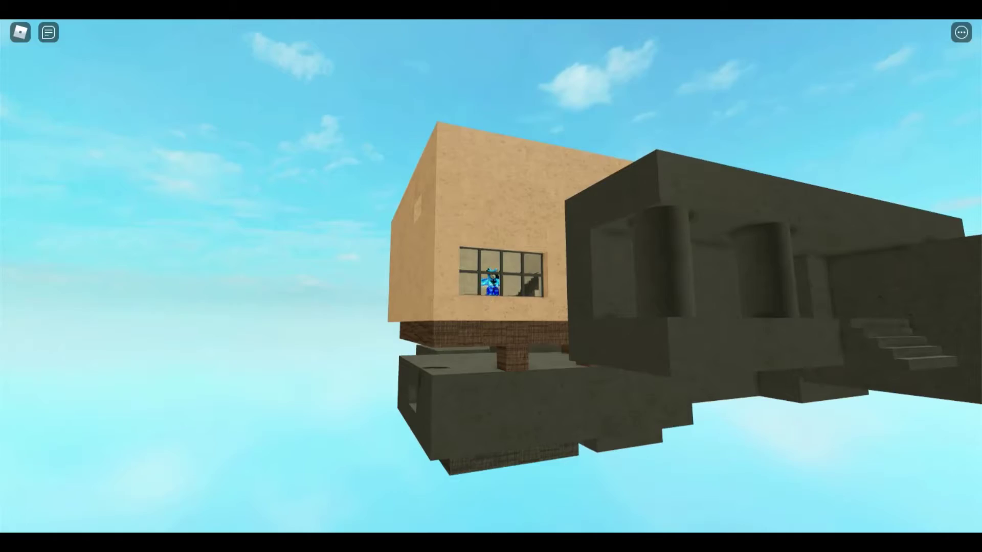
scroll(526, 38, "up", 5)
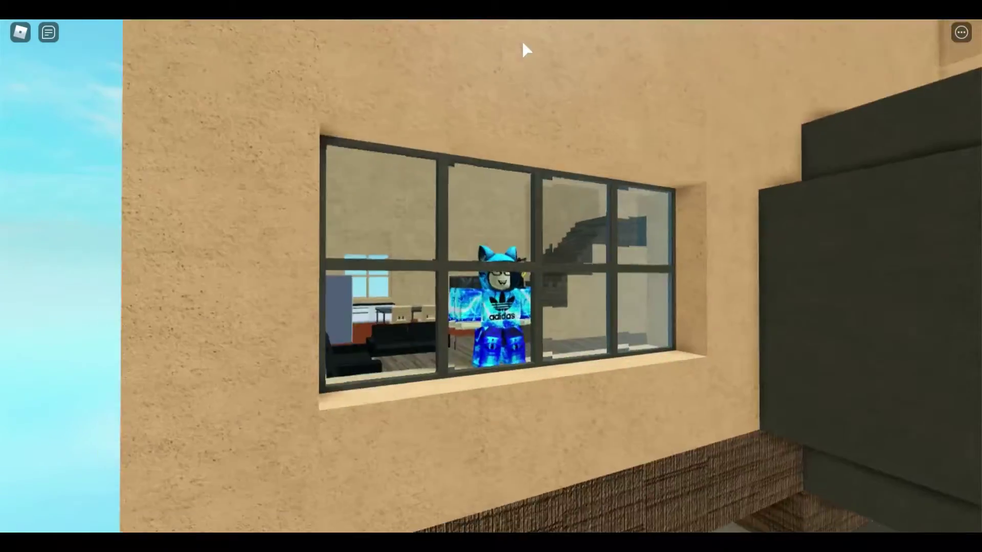
scroll(537, 39, "up", 3)
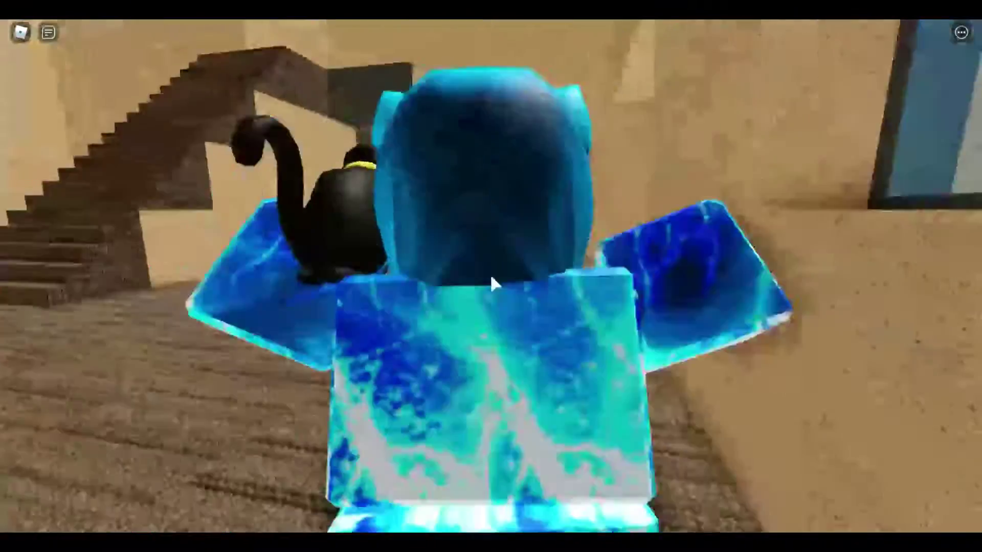
scroll(493, 282, "up", 3)
Walk toward the laser door, veer to the brown door, and start the round
key("w")
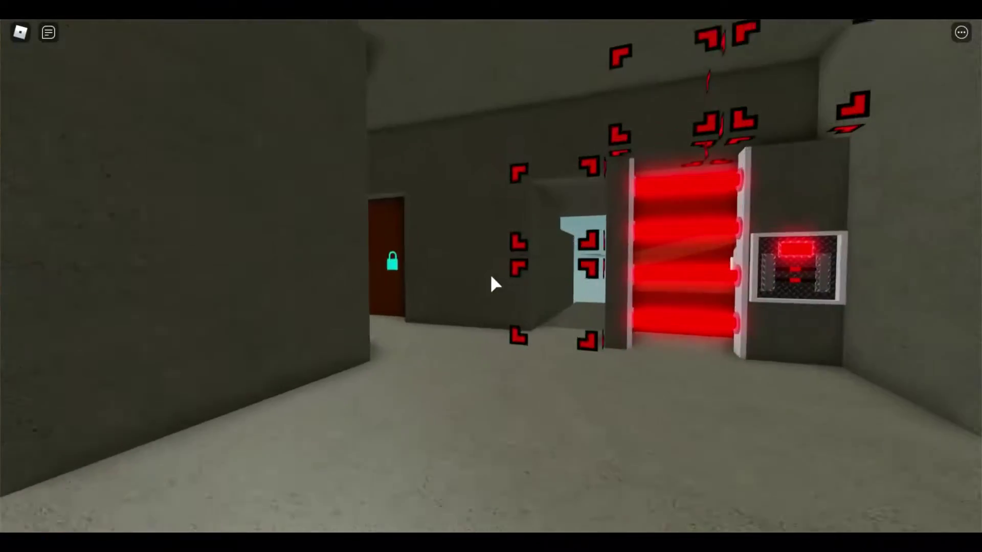
key("a")
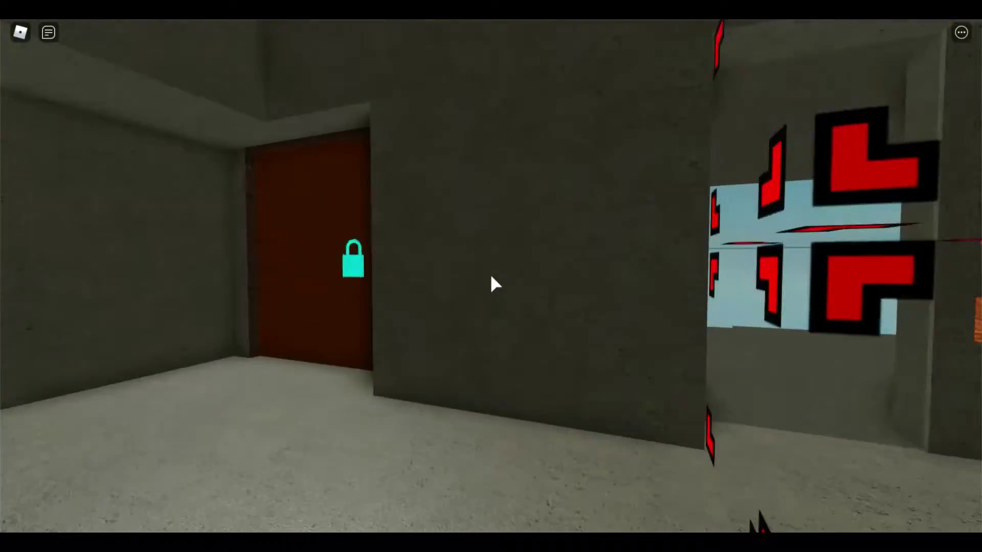
left_click(494, 285)
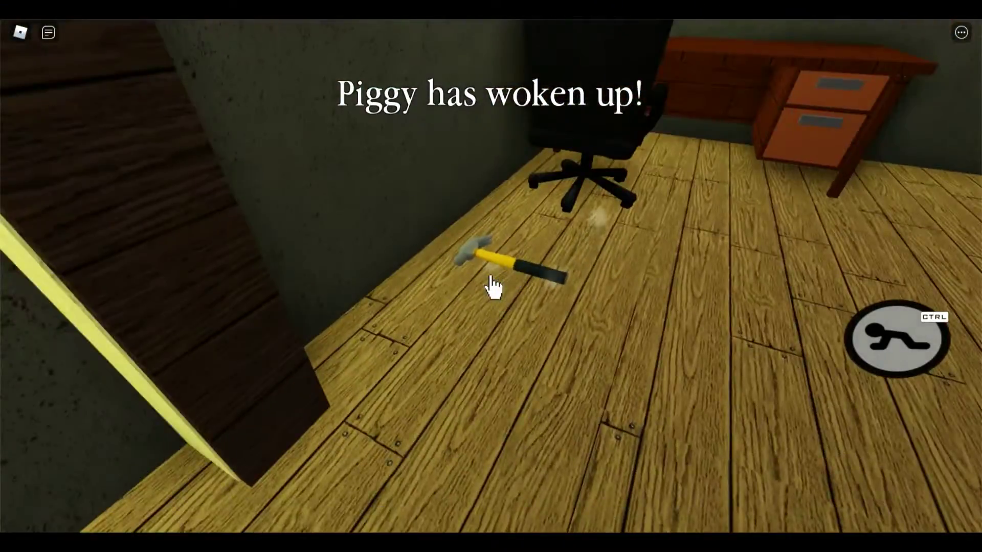
Pick up the hammer lying on the floor during the round
left_click(493, 286)
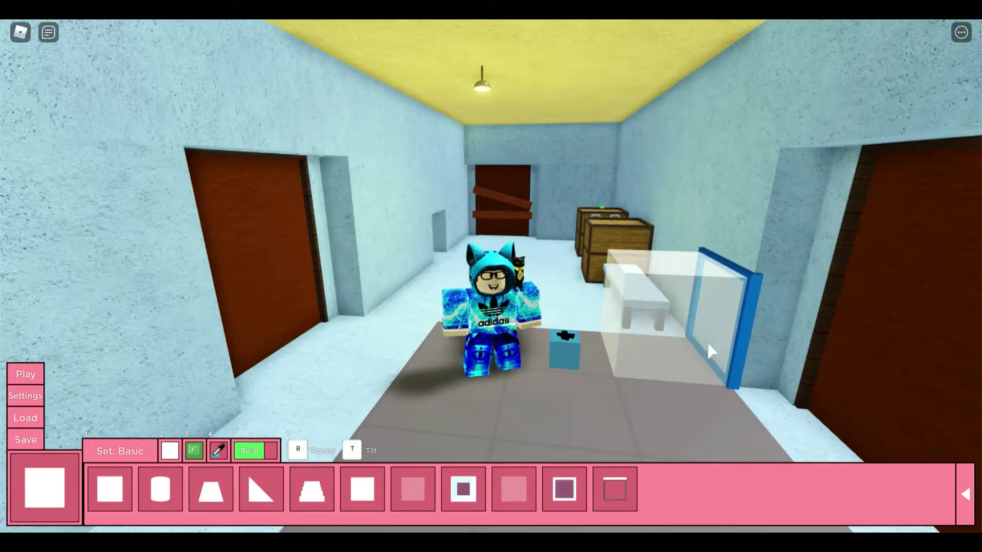
Walk the avatar down the hallway, past the boarded and grated doors, onto the ship's deck
key("w")
key("s")
key("w")
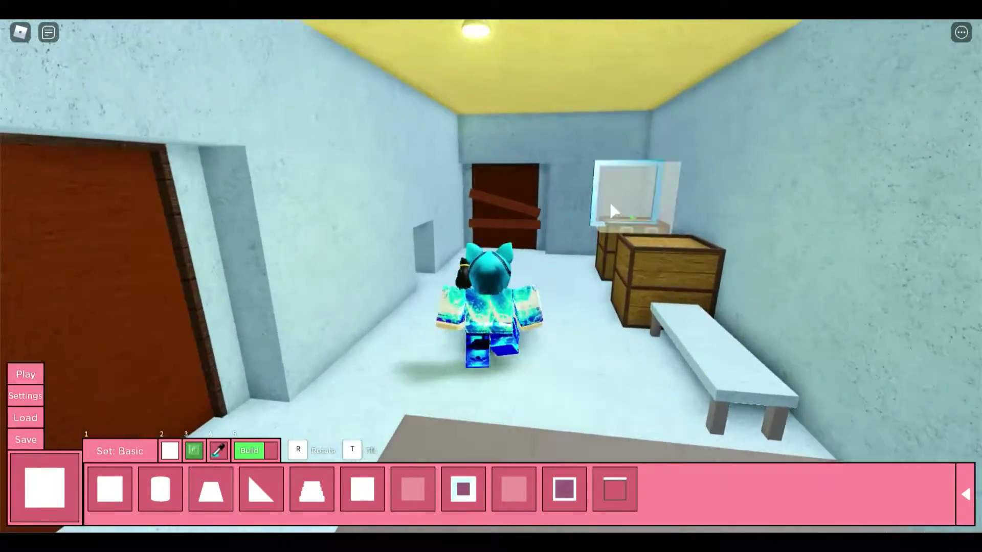
key("w")
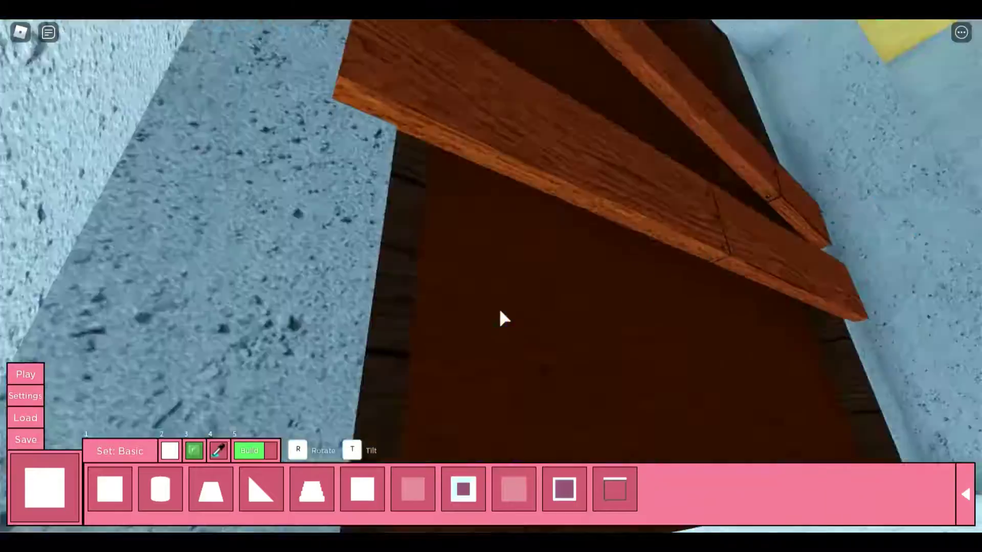
key("s")
key("a")
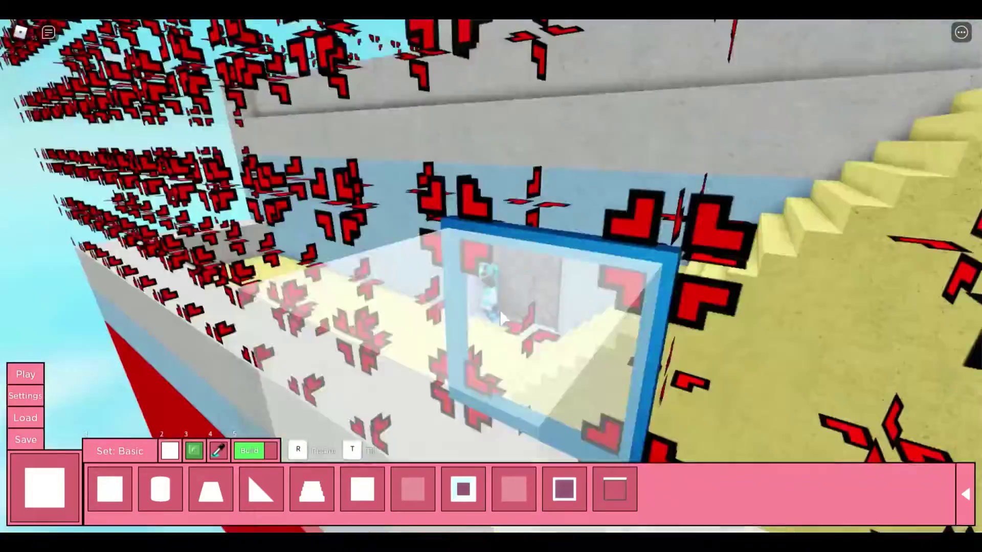
scroll(503, 318, "down", 10)
scroll(502, 318, "up", 10)
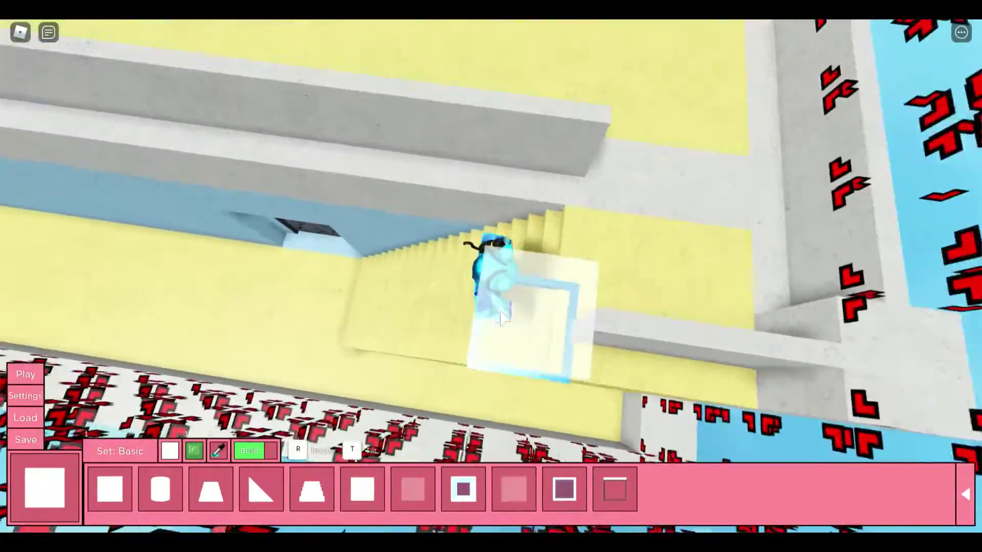
scroll(503, 318, "down", 5)
scroll(502, 319, "down", 5)
scroll(503, 319, "up", 5)
scroll(503, 319, "up", 5)
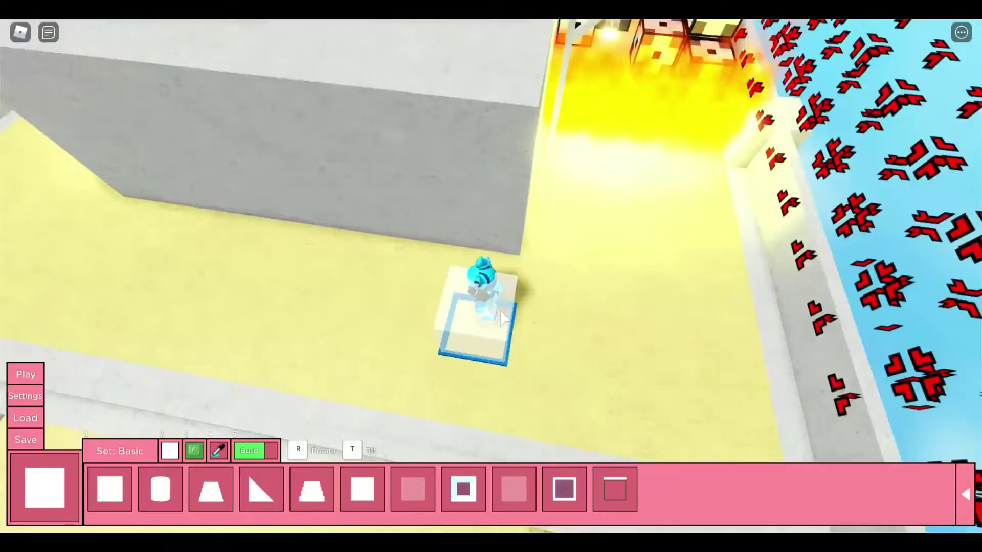
scroll(216, 302, "down", 10)
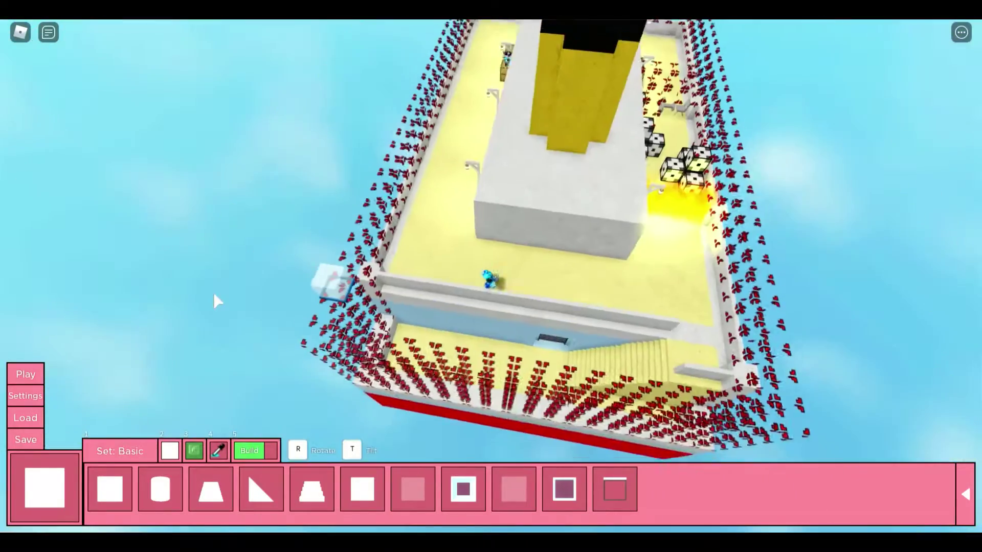
scroll(215, 301, "up", 2)
scroll(292, 278, "up", 8)
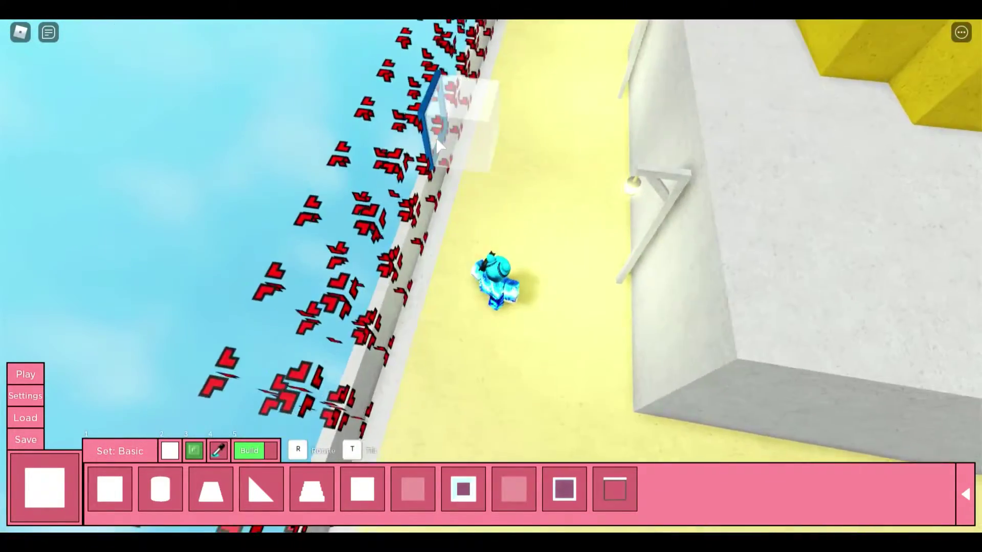
key("Left")
scroll(569, 192, "down", 3)
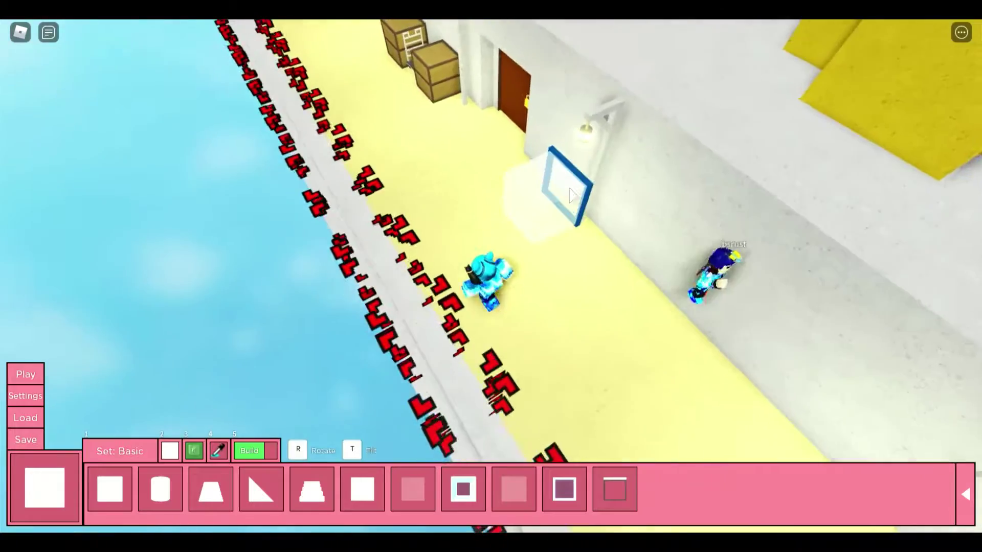
scroll(569, 192, "down", 6)
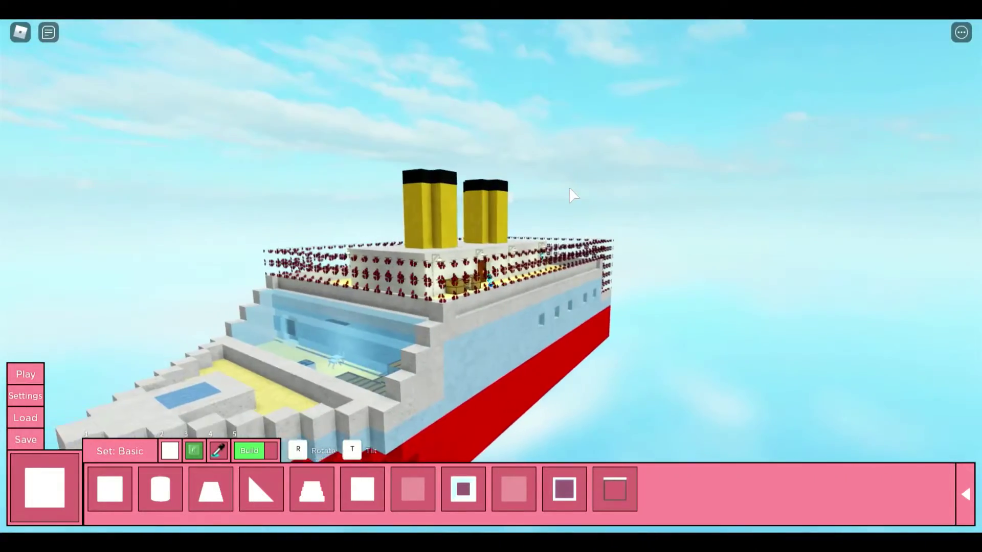
scroll(569, 189, "up", 4)
scroll(570, 190, "up", 4)
scroll(568, 196, "up", 5)
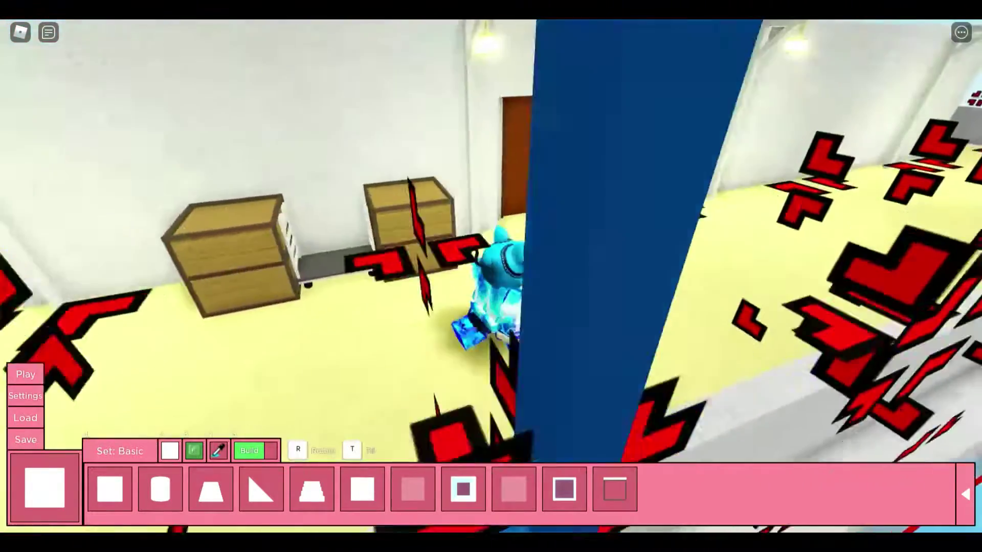
scroll(569, 196, "up", 3)
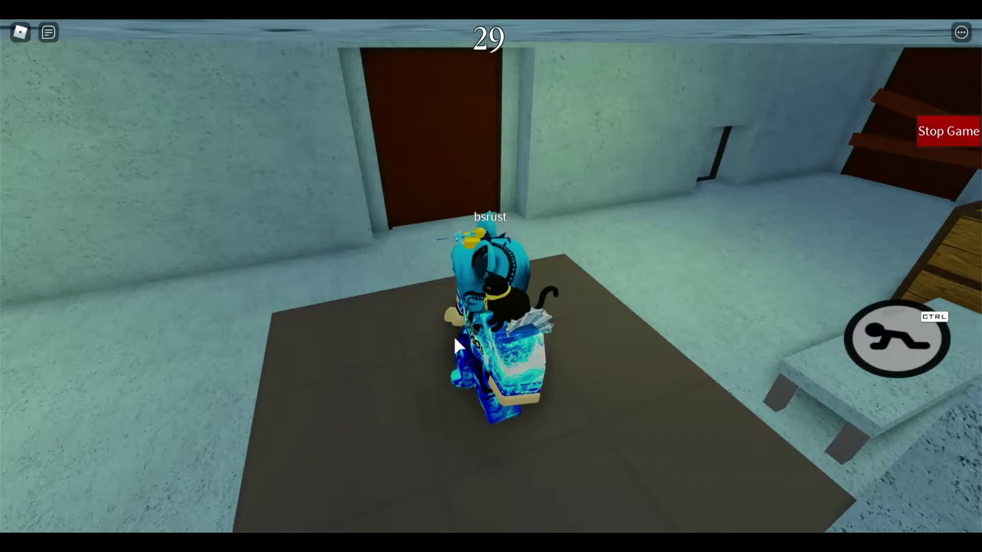
scroll(452, 290, "up", 5)
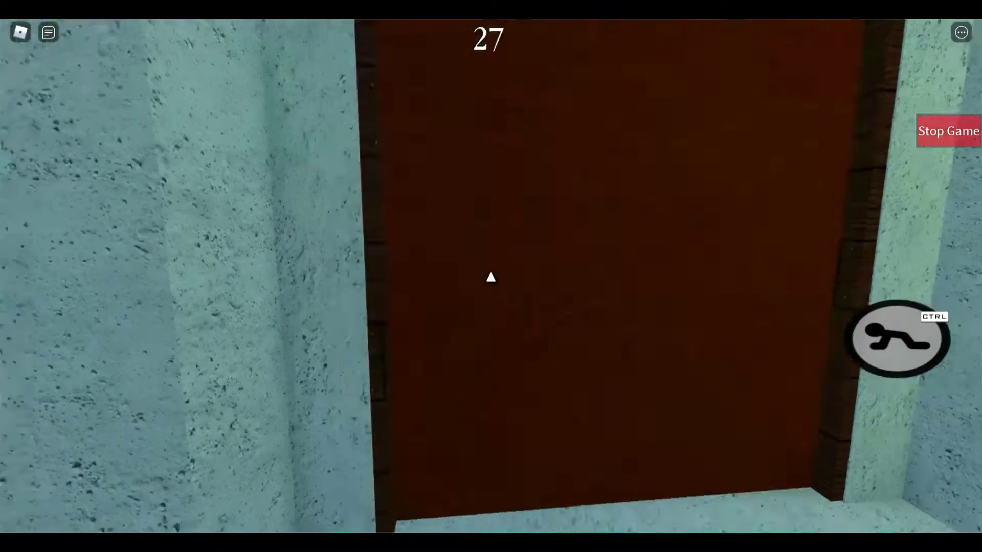
Grab and equip the hammer, then walk through the crate room to the boarded door
key("w")
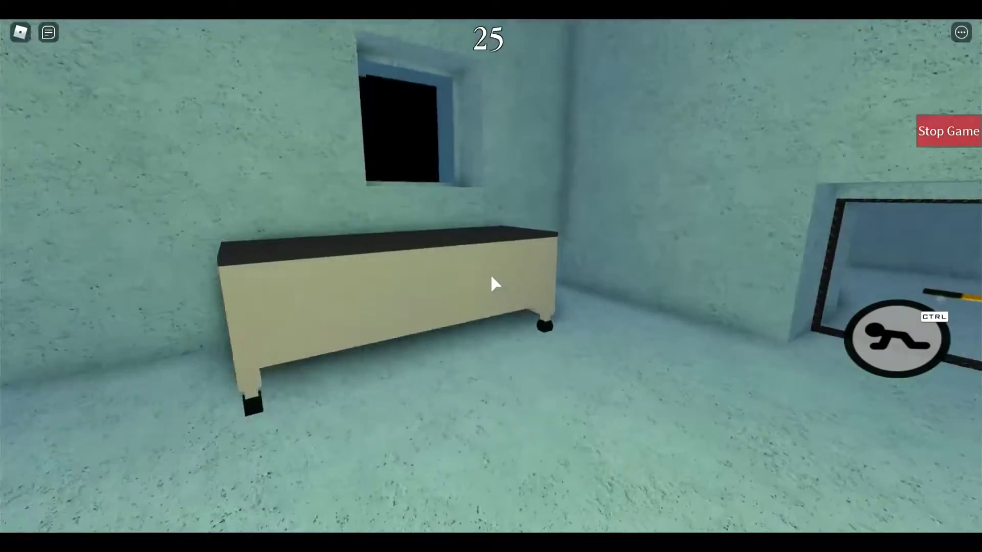
key("w")
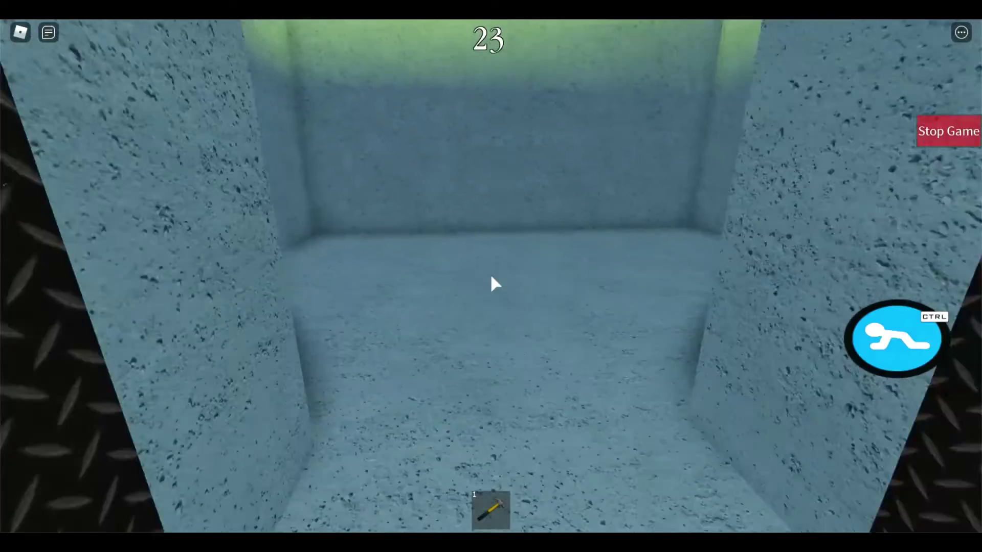
key("w")
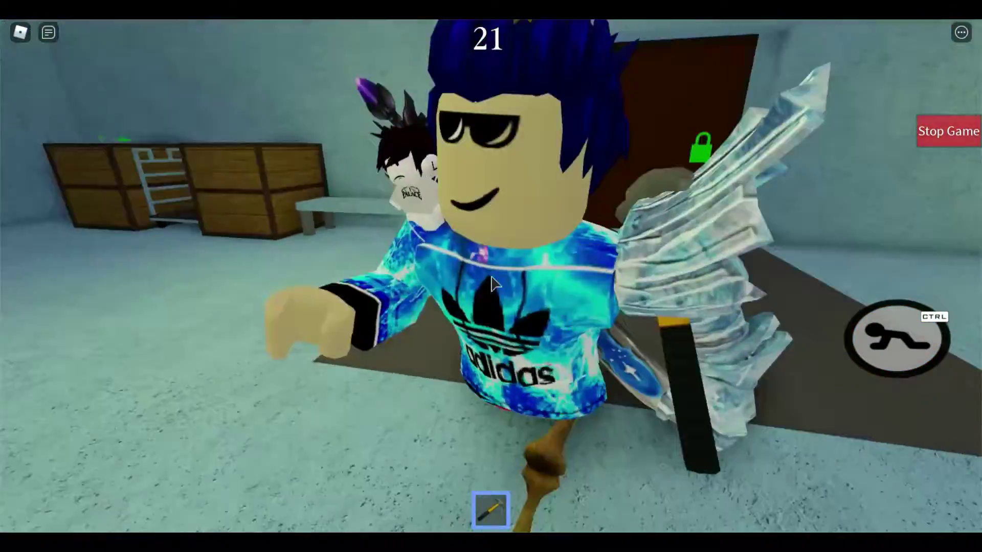
key("1")
key("w")
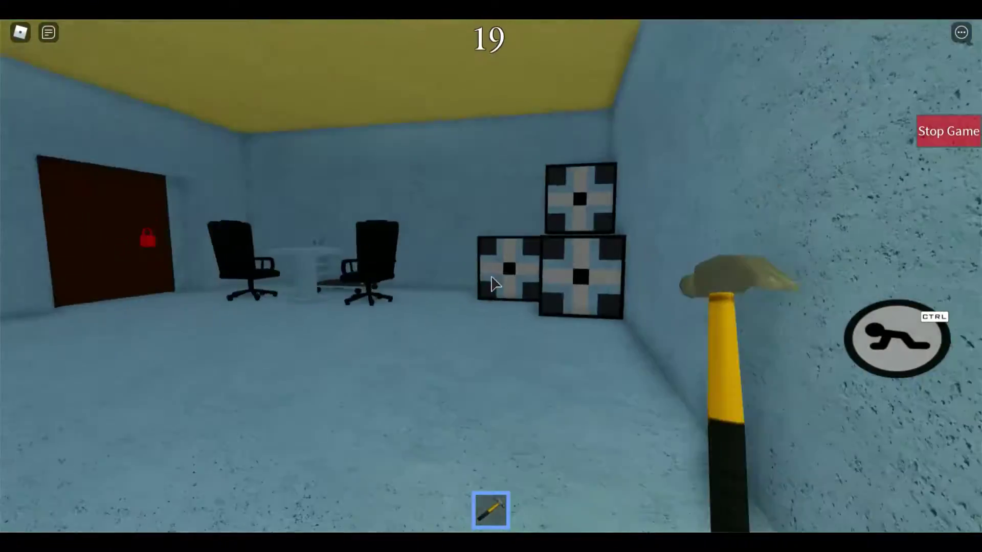
key("w")
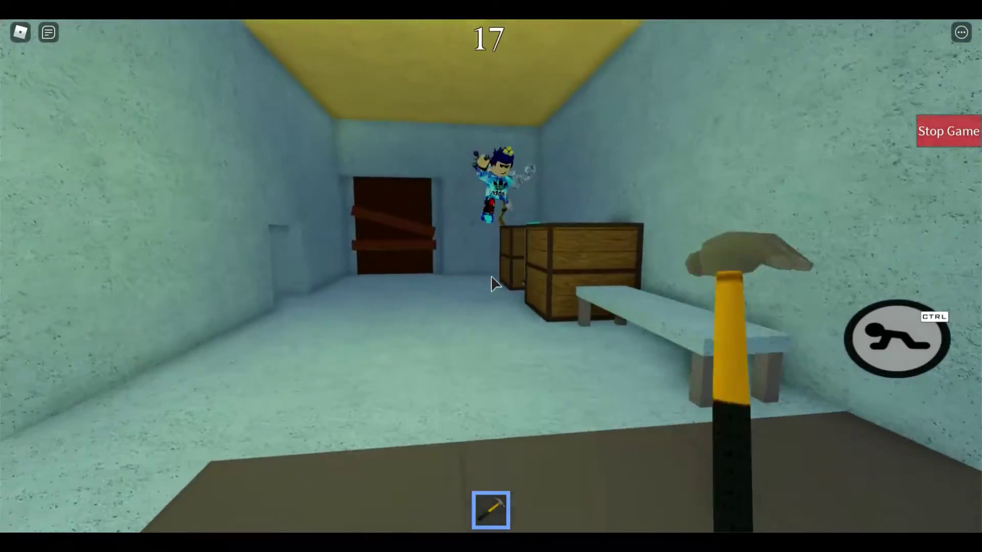
key("w")
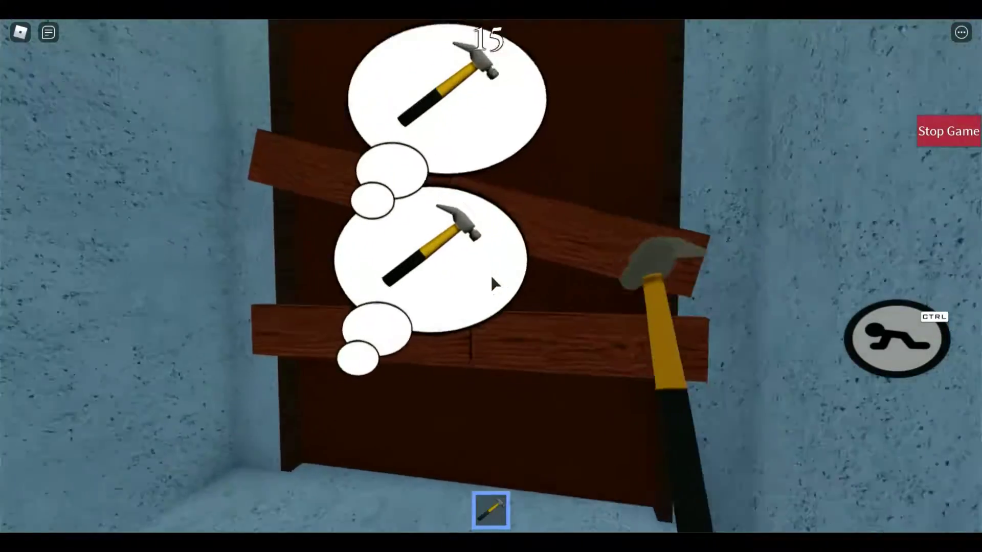
Cross the couch room, take the key, and unlock the teal-padlocked door
key("w")
key("1")
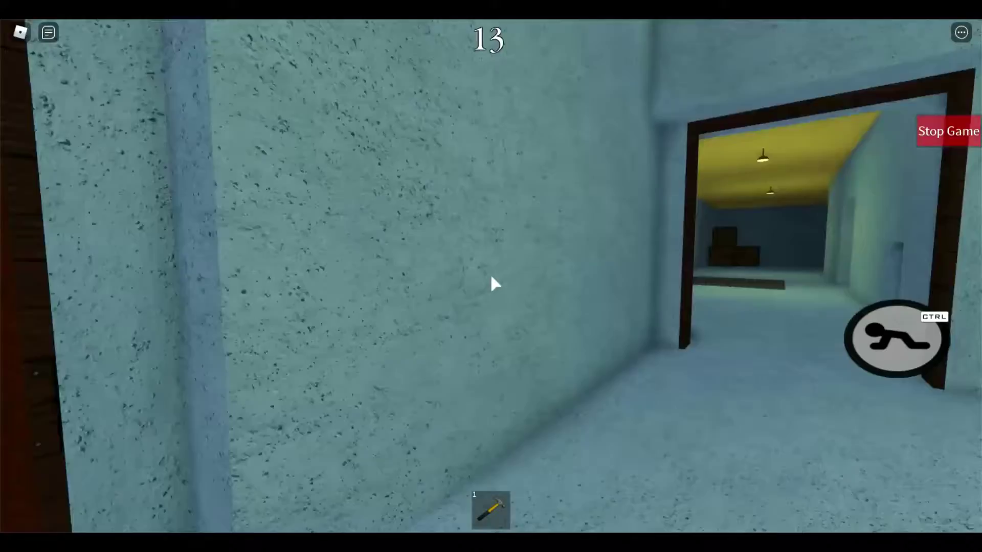
key("w")
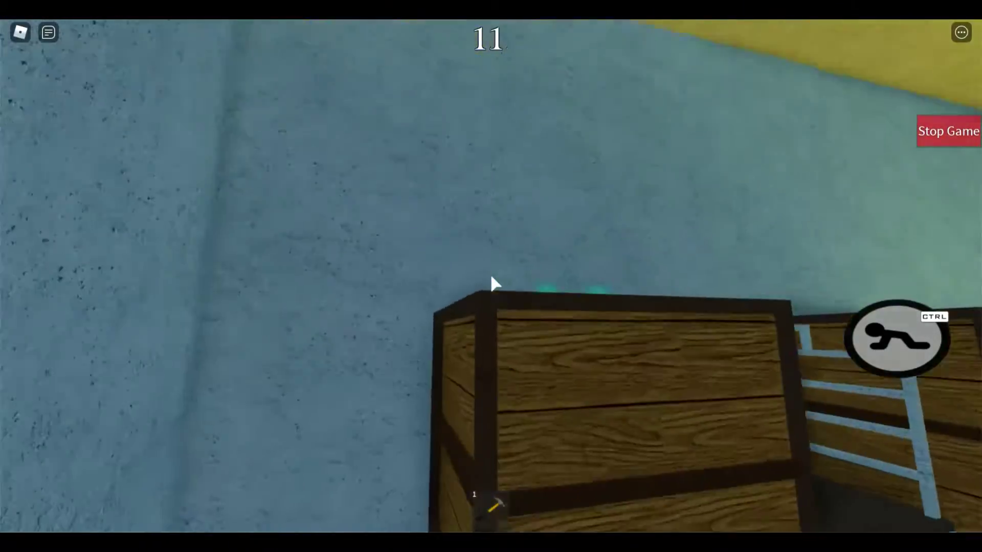
key("w")
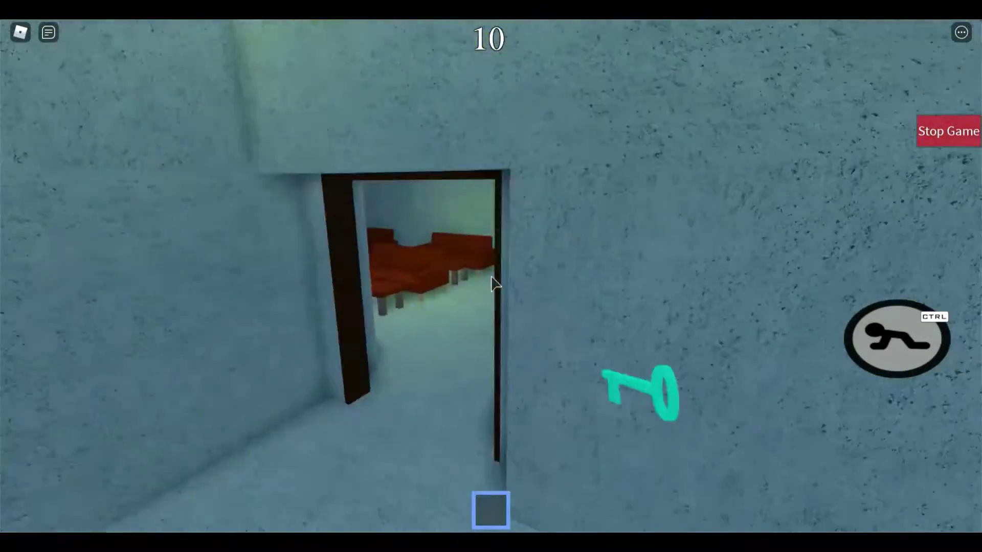
key("w")
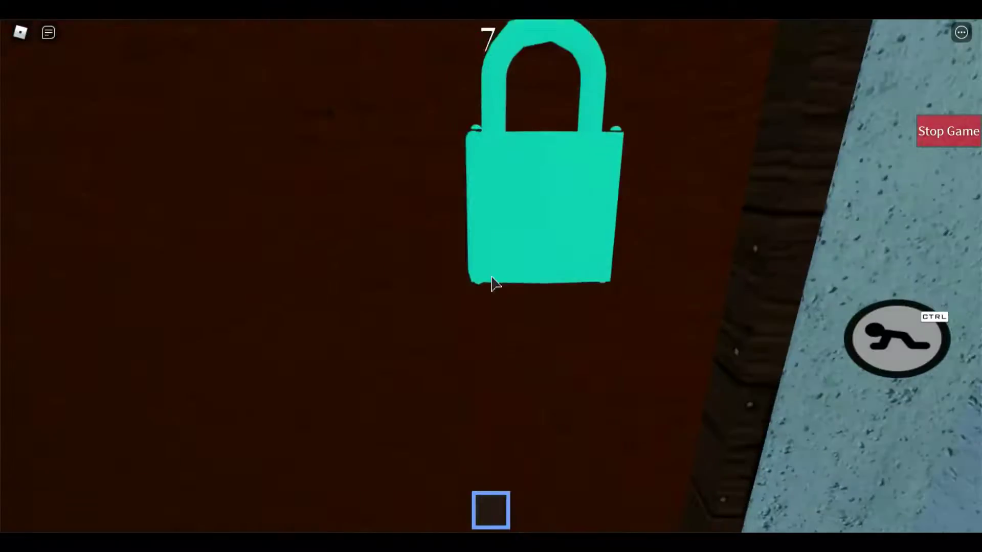
left_click(492, 284)
Pick up the red fire extinguisher in the opened room and hold it
key("w")
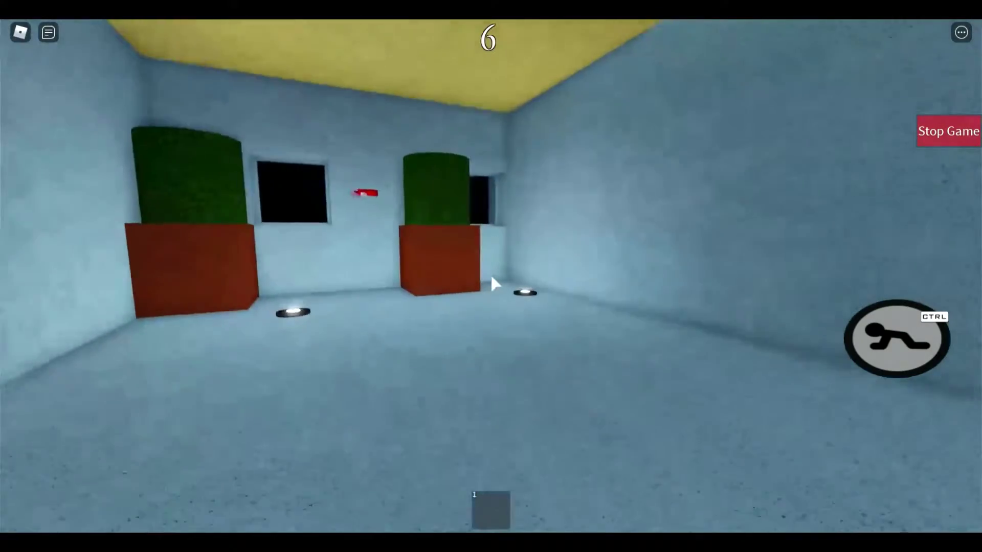
key("w")
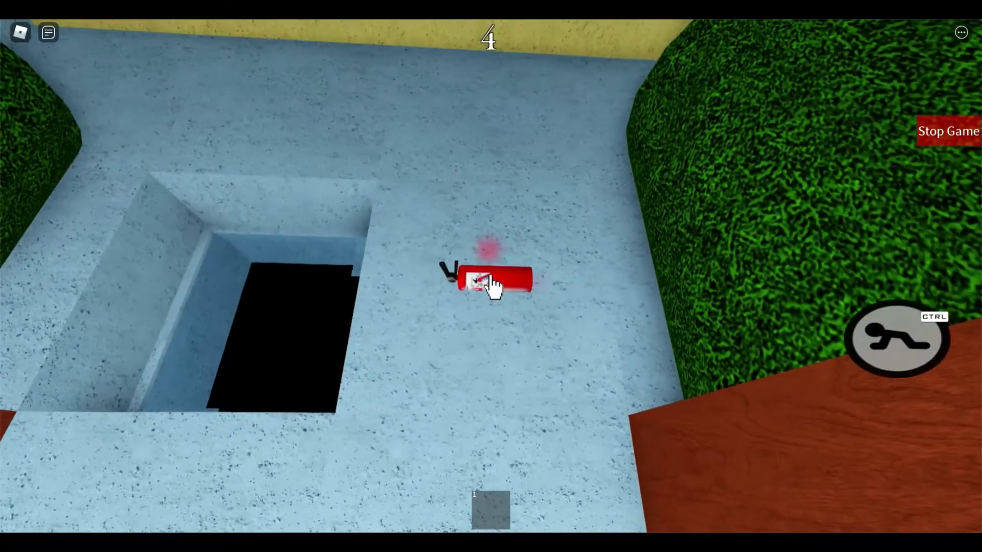
left_click(491, 276)
key("1")
Walk through the lounge and down the corridor straight into Piggy
key("w")
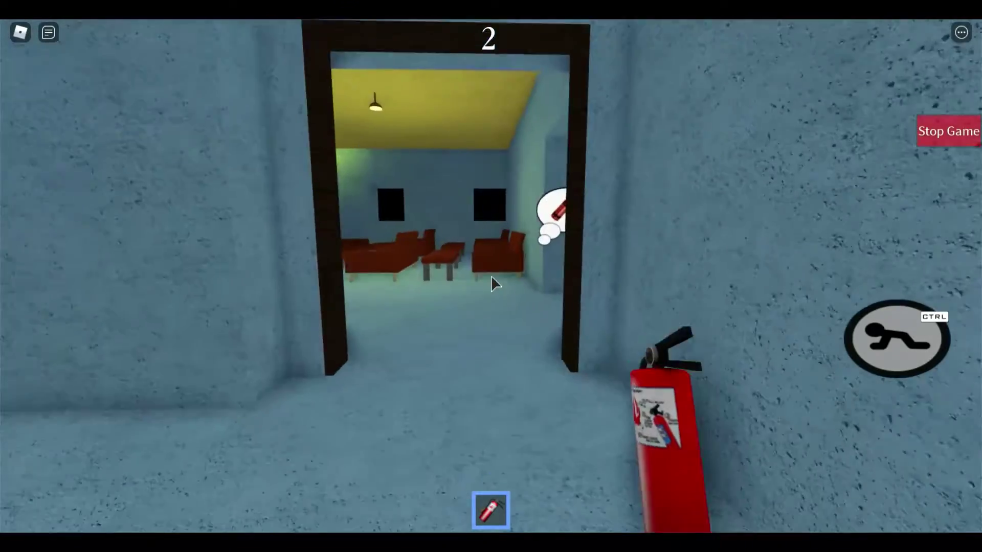
key("w")
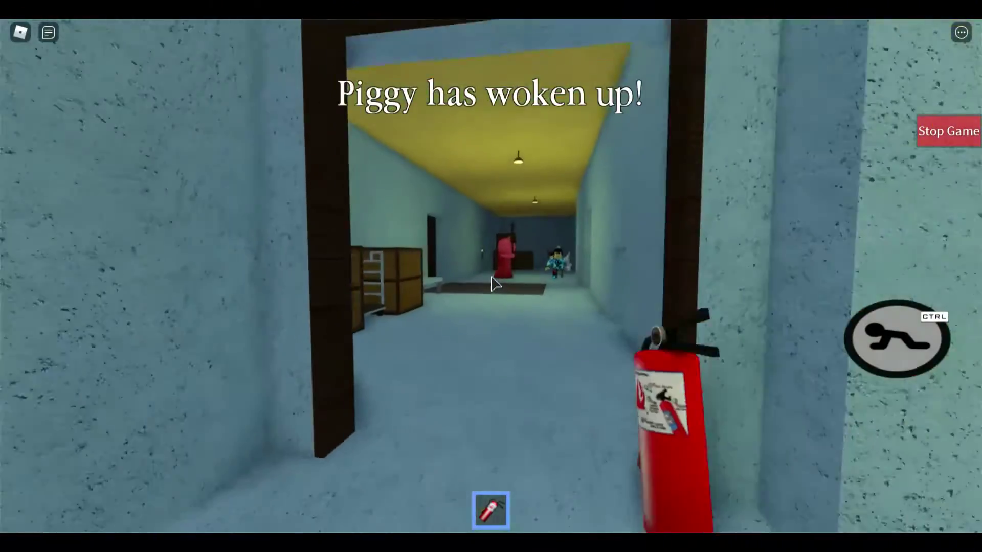
key("w")
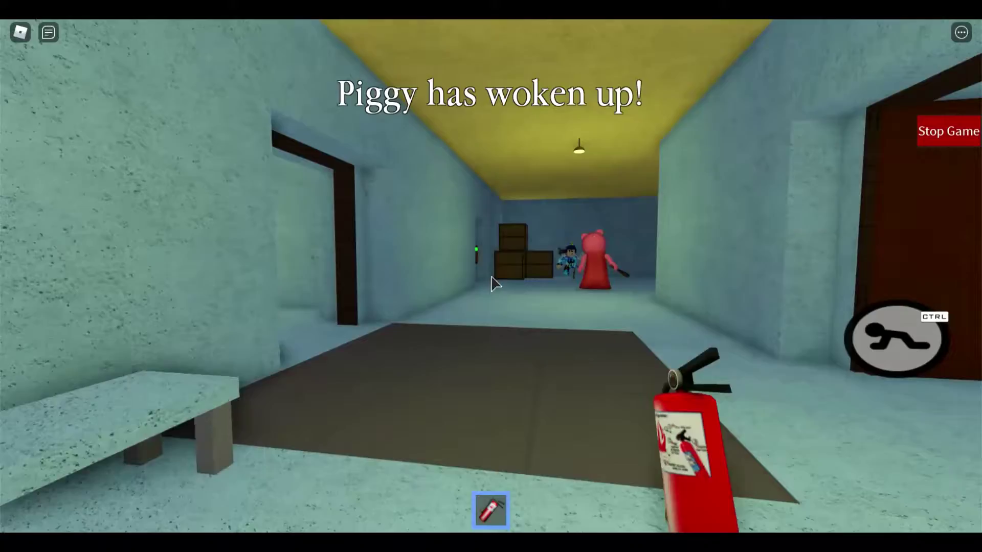
key("w")
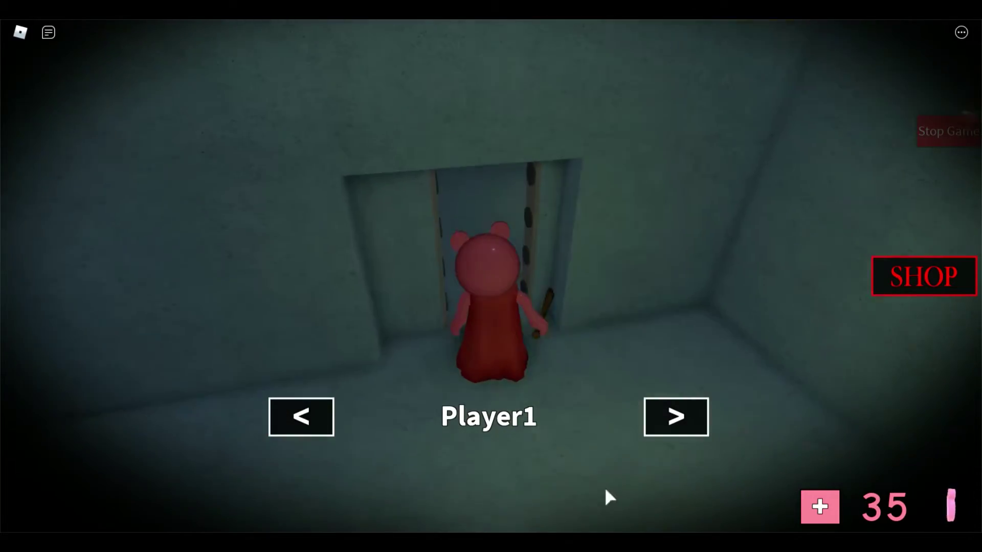
Switch spectating to the next surviving player with the > arrow
left_click(679, 415)
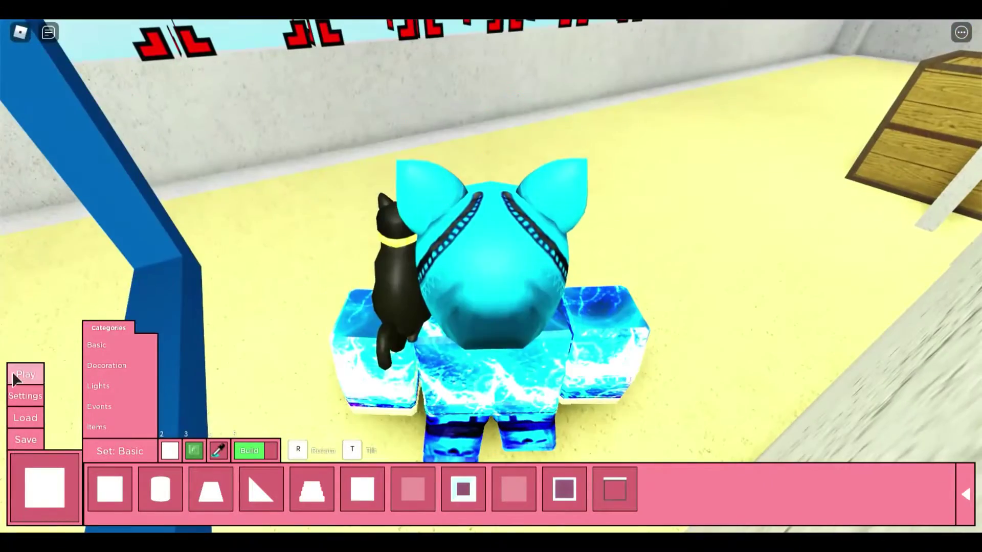
Bring up the game mode list from the build panel's Play button
left_click(16, 375)
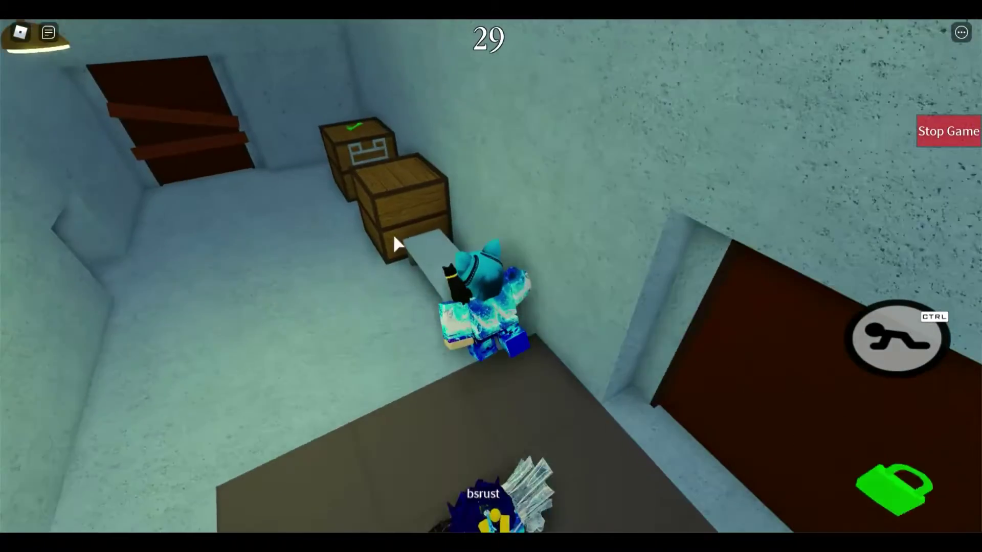
Pick up the key from the crate and the wrench from the floor
key("w")
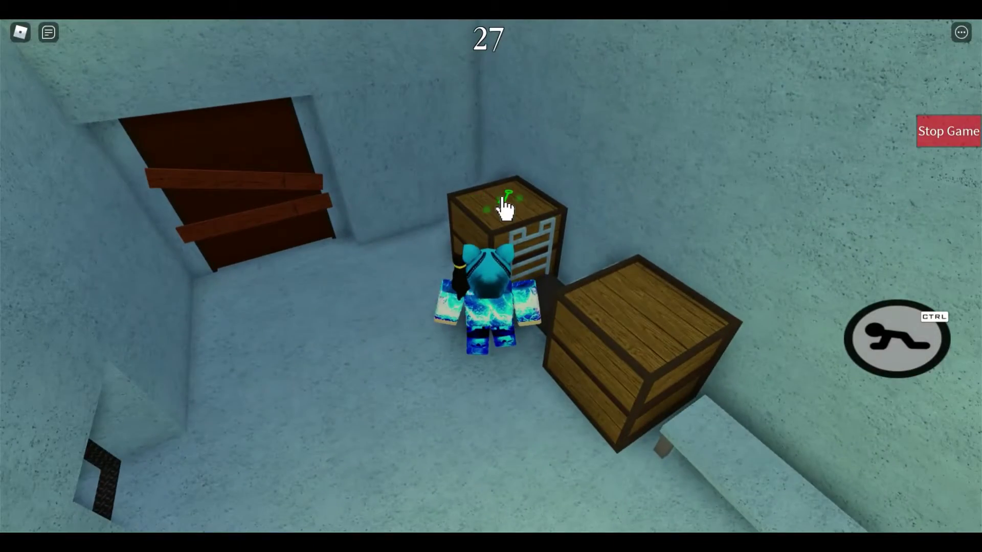
left_click(506, 208)
key("w")
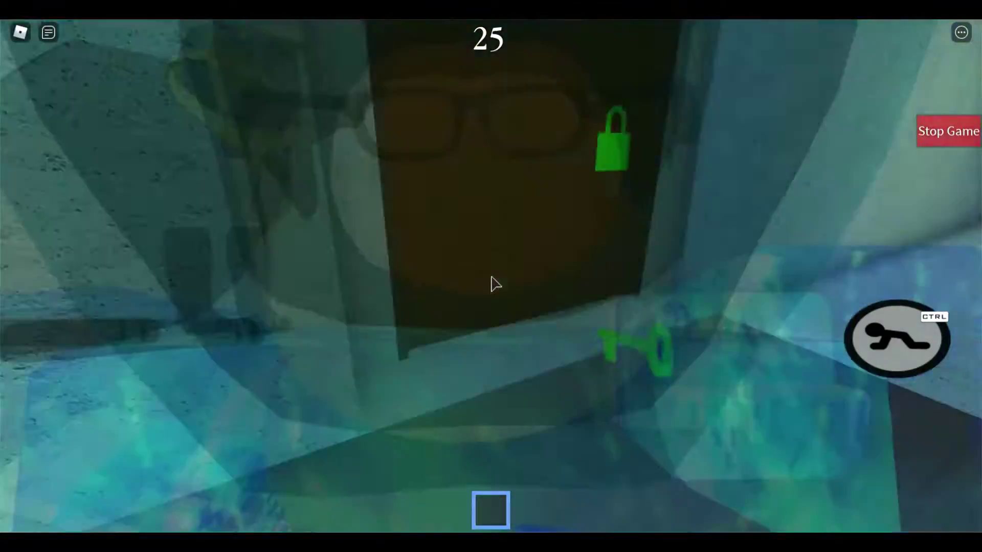
key("w")
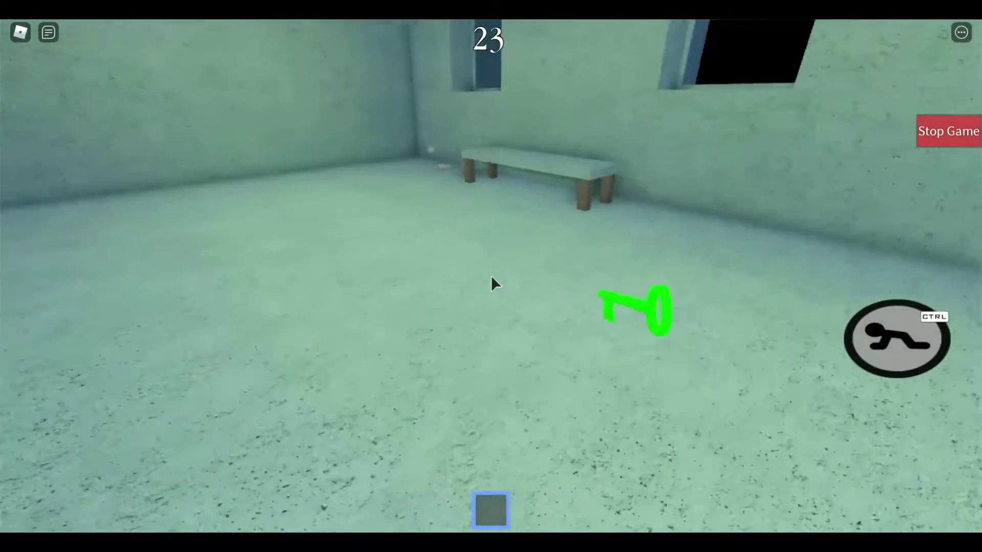
key("w")
left_click(494, 283)
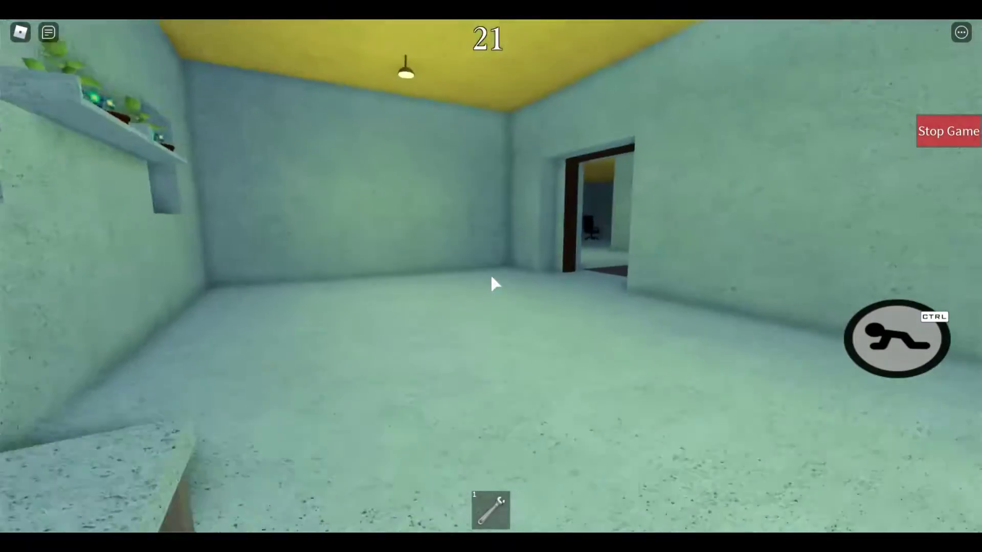
Walk past the red-laser panel, down the red stairs, and through the dark doorway
key("w")
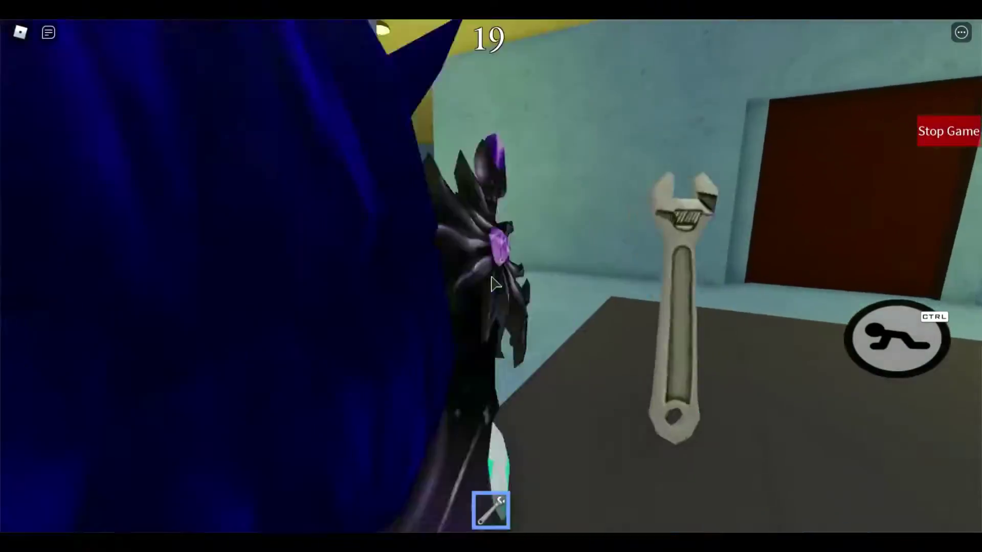
key("w")
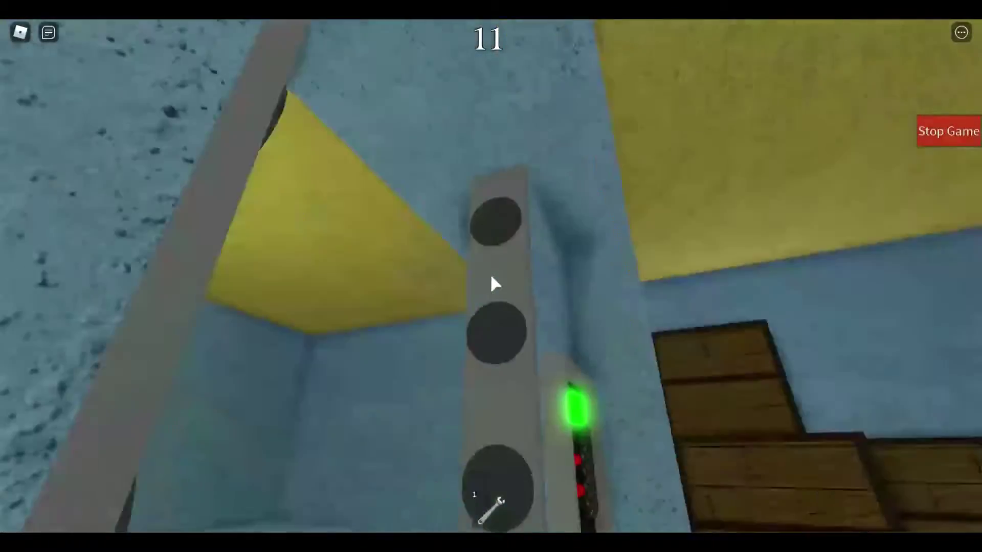
key("w")
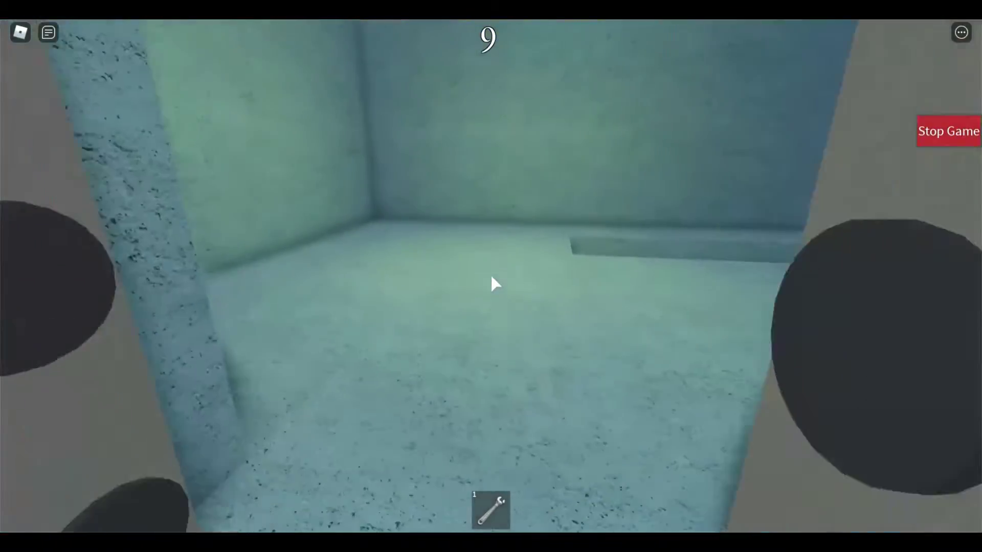
key("w")
key("1")
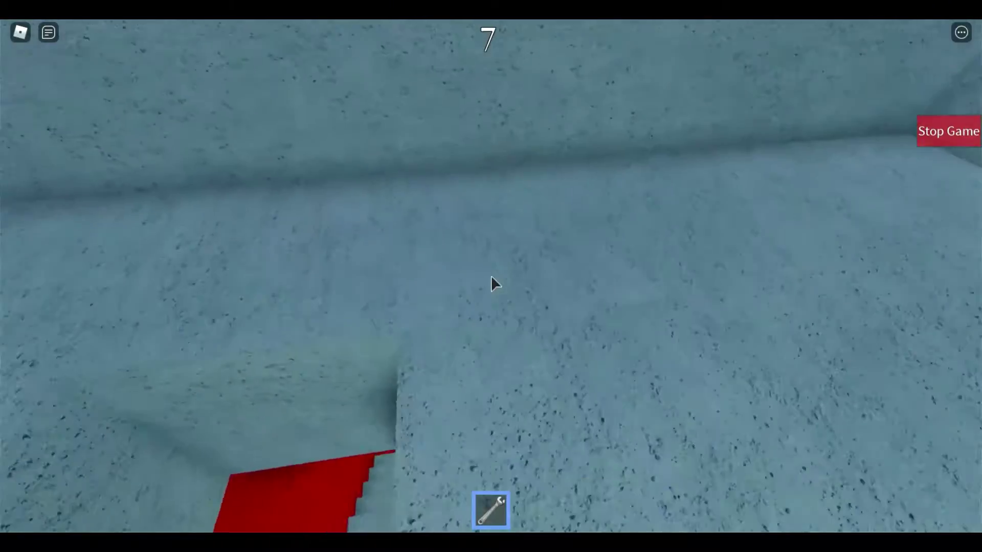
key("w")
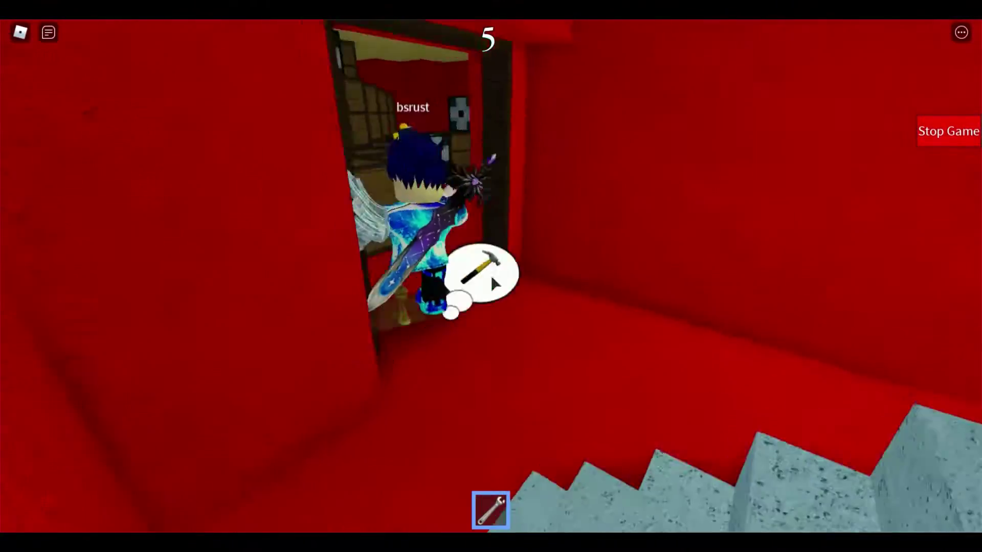
key("1")
key("w")
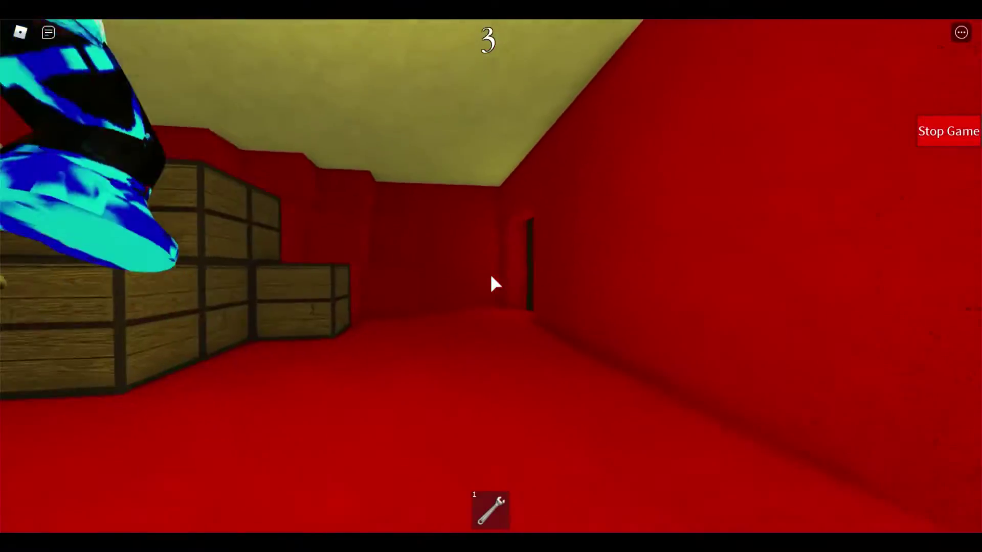
key("w")
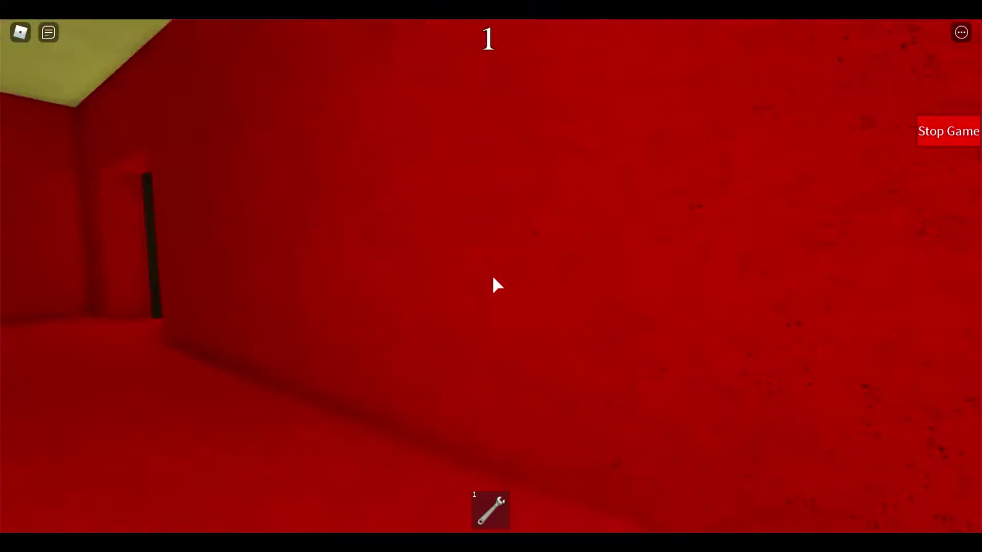
Climb onto the crates, cross toward the checkered pad, and drop into the red rooms
key("Left")
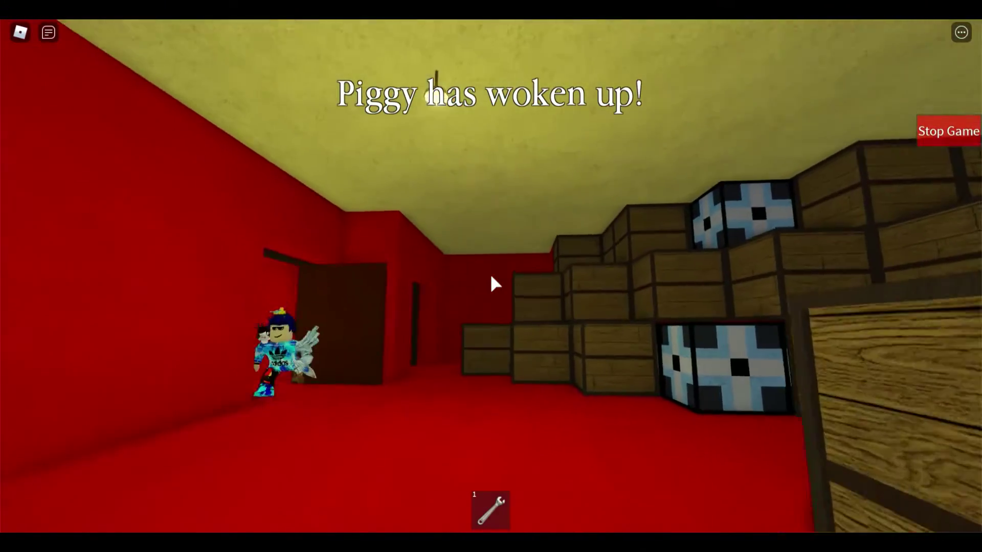
key("Right")
key("w")
key("space")
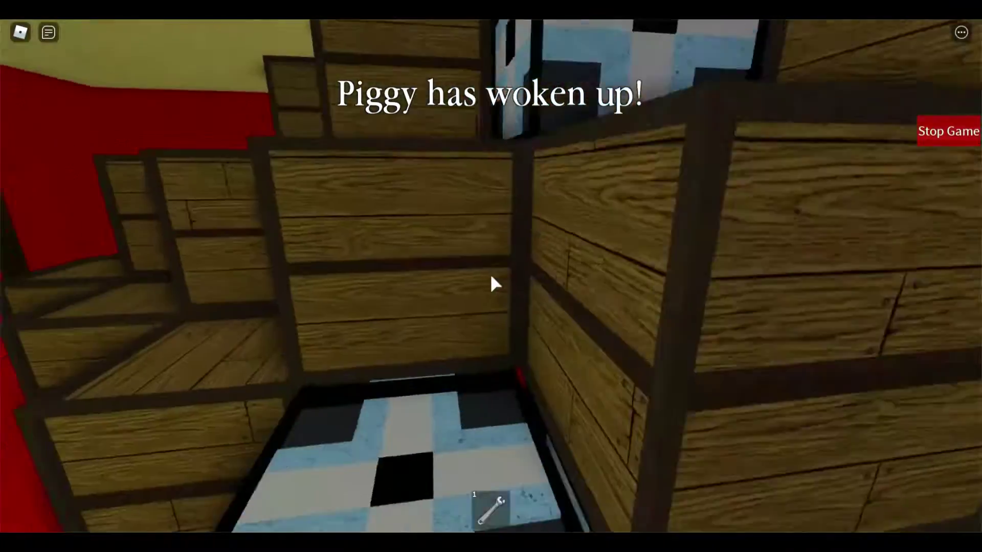
key("Left")
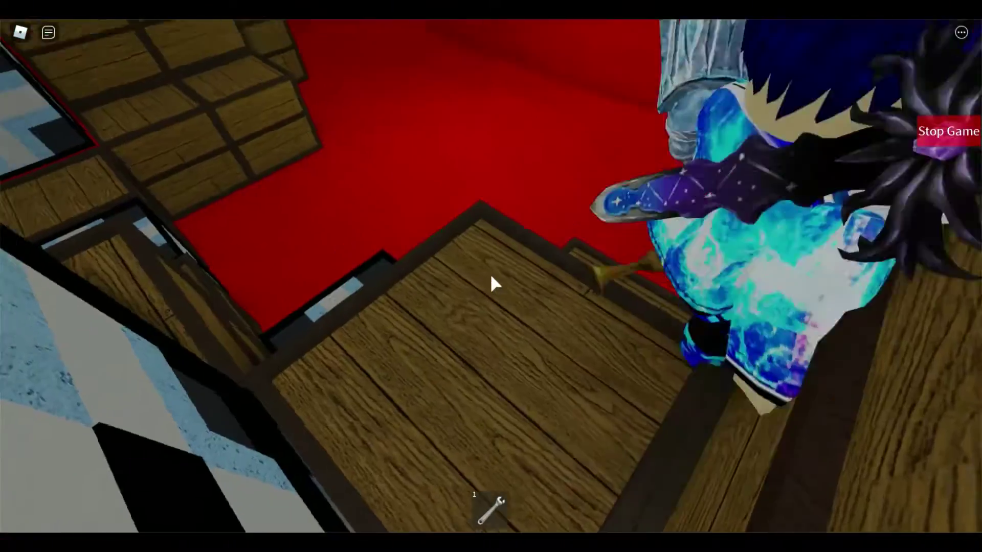
key("Right")
key("w")
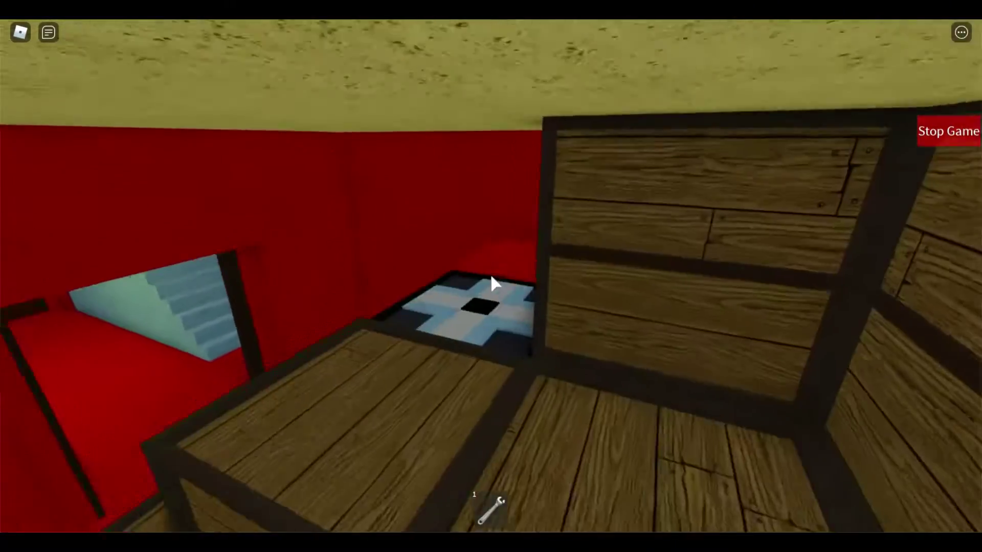
key("w")
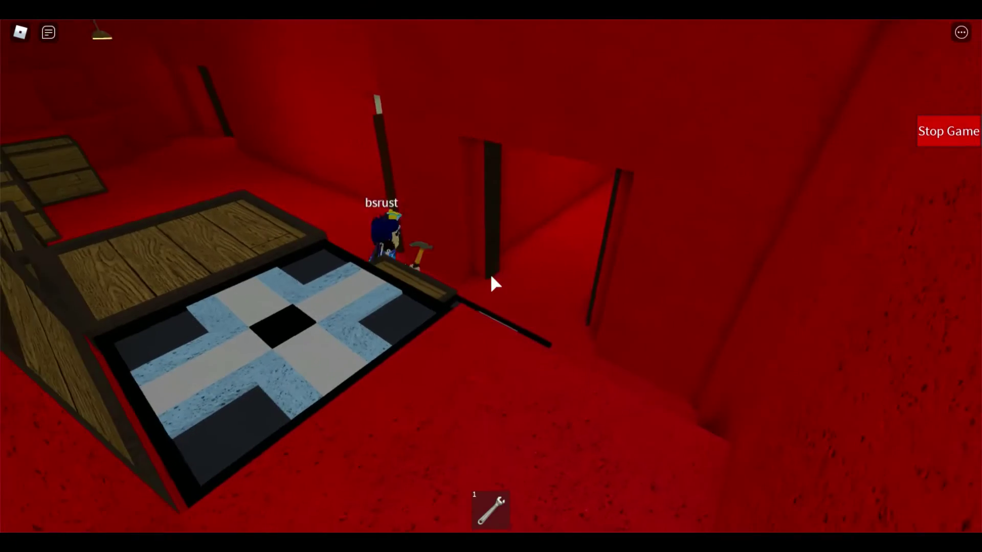
key("w")
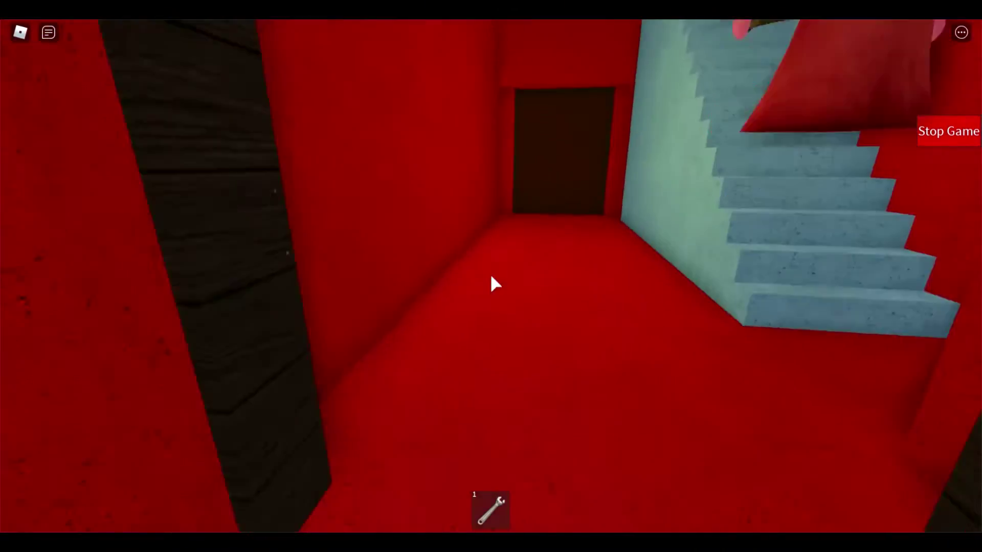
key("w")
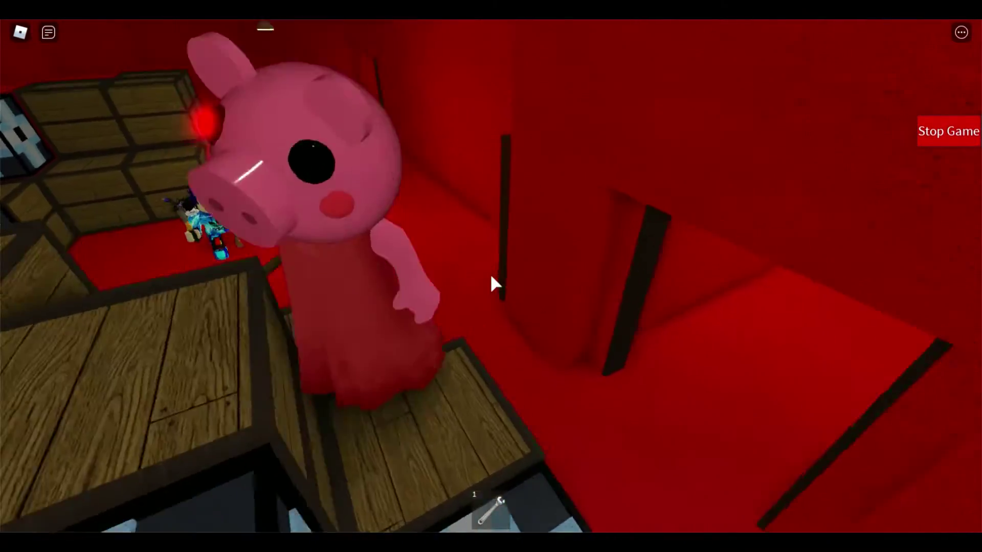
Climb out to the hallway, open the wooden door, and enter Piggy's hallway
key("w")
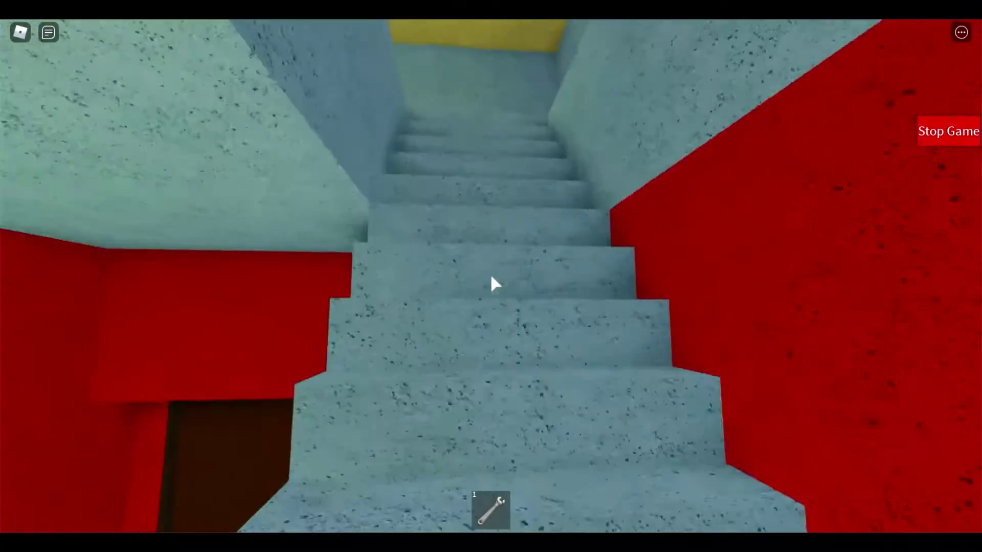
key("w")
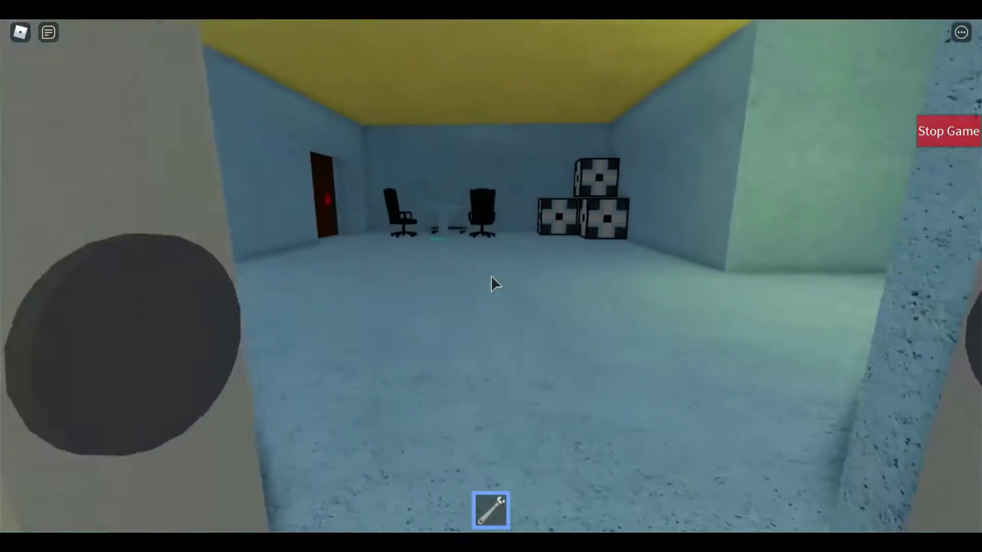
key("1")
key("w")
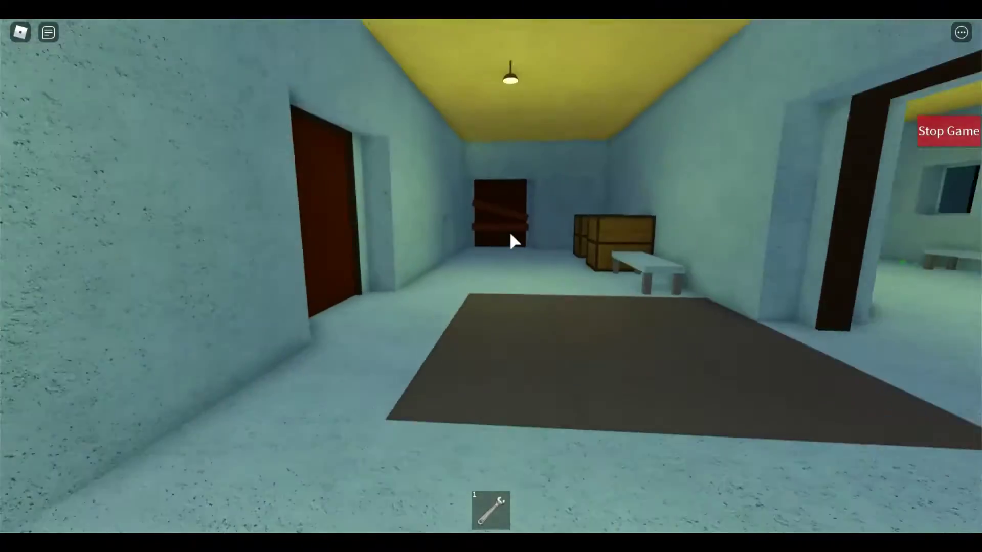
key("w")
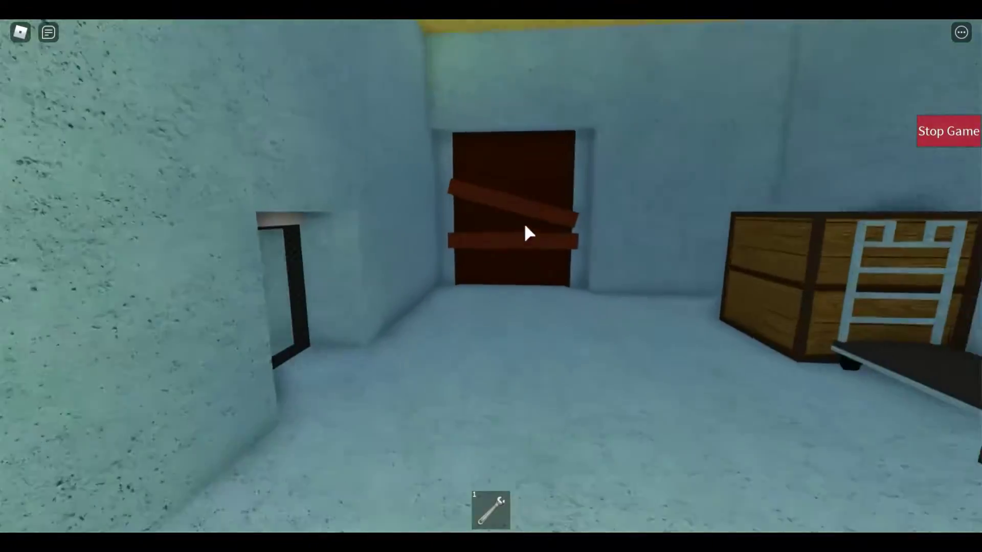
key("w")
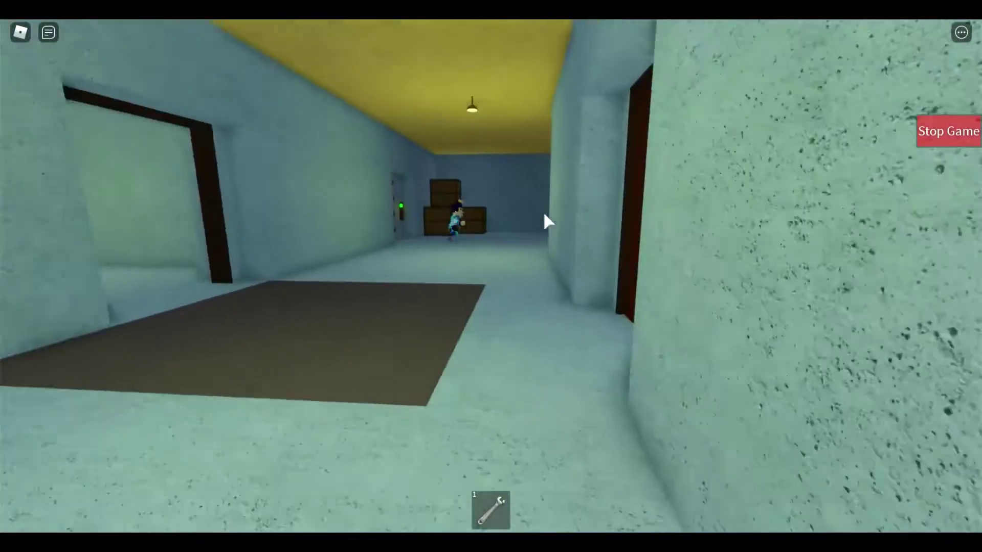
left_click(544, 213)
key("w")
key("w")
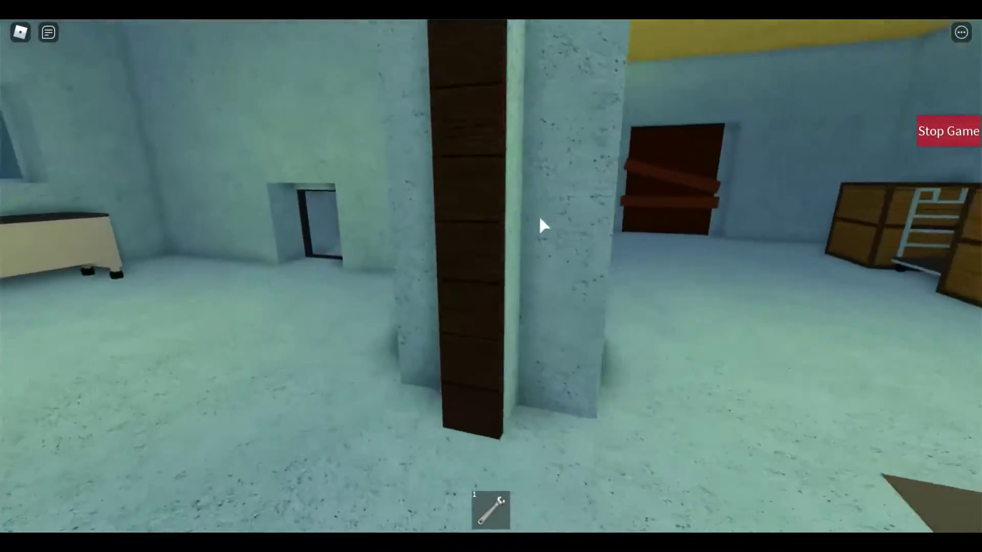
key("w")
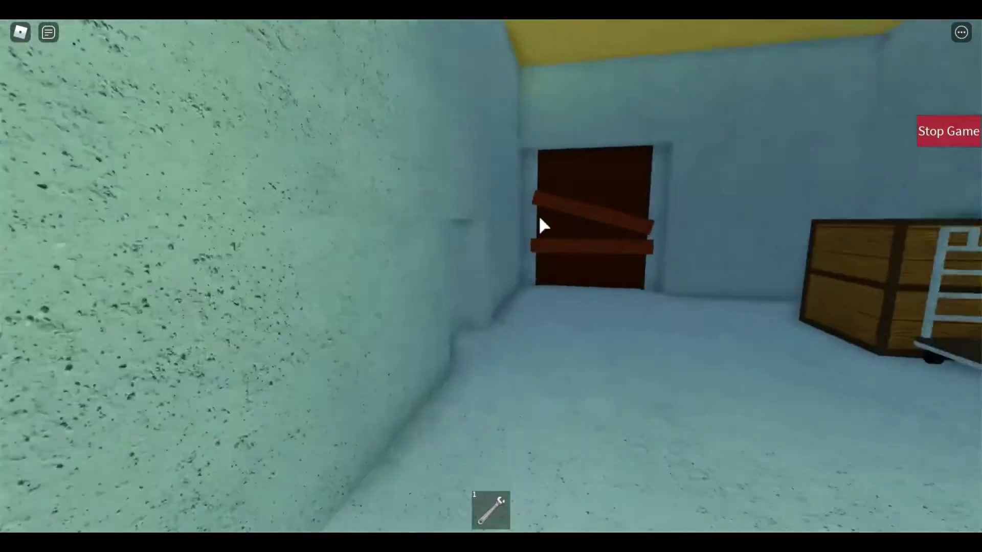
key("w")
key("w")
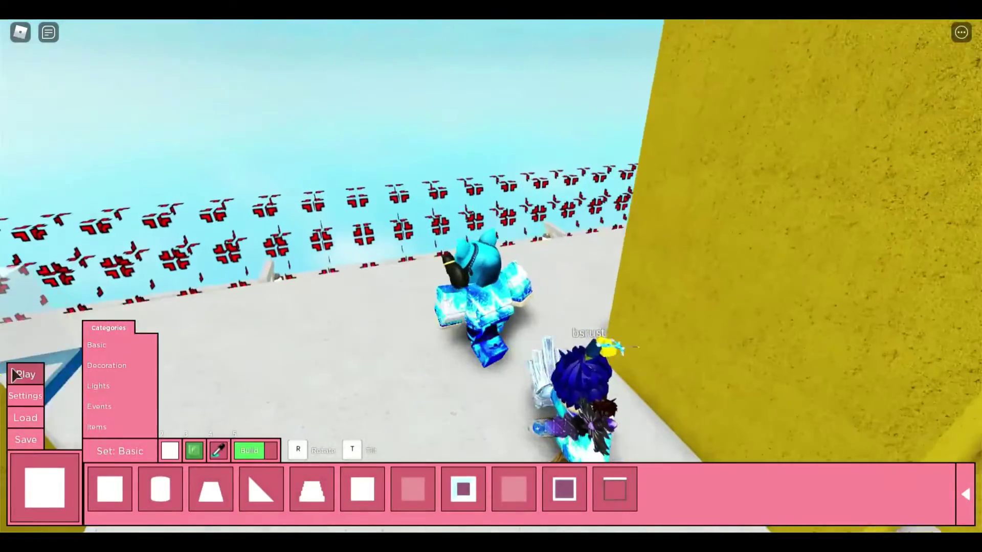
Bring up the game mode list to start a new office round
left_click(12, 375)
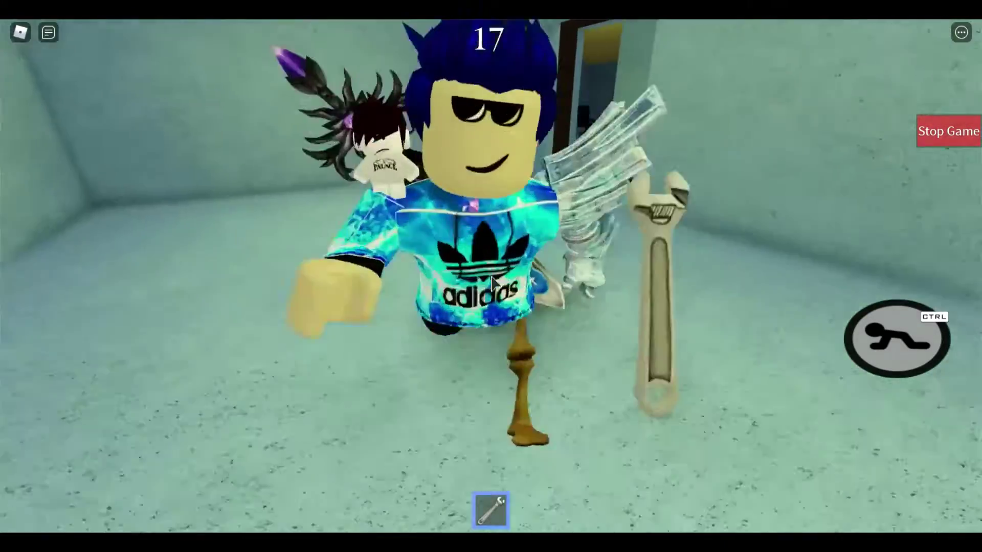
Walk past the laser door into the red-sofa room and toward its doorway
key("w")
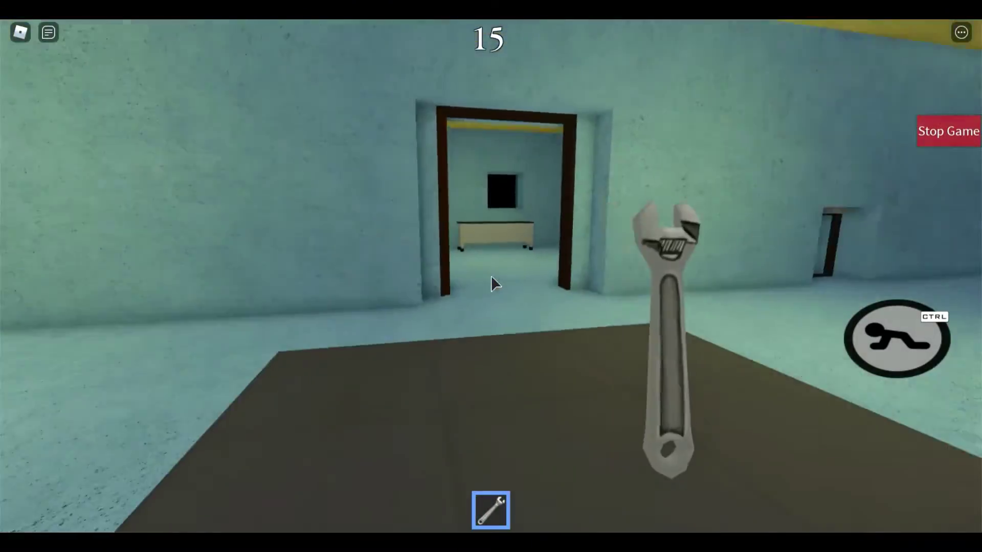
key("w")
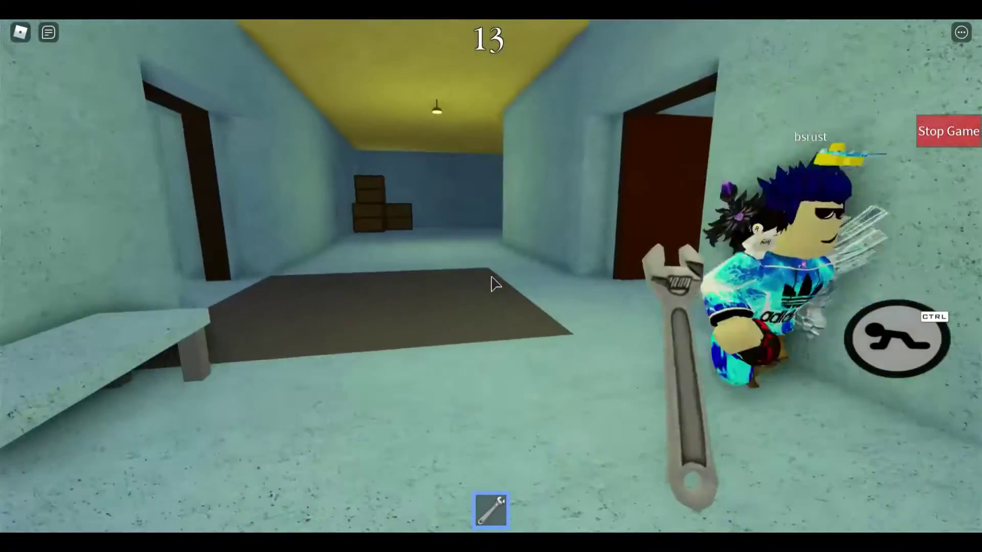
key("w")
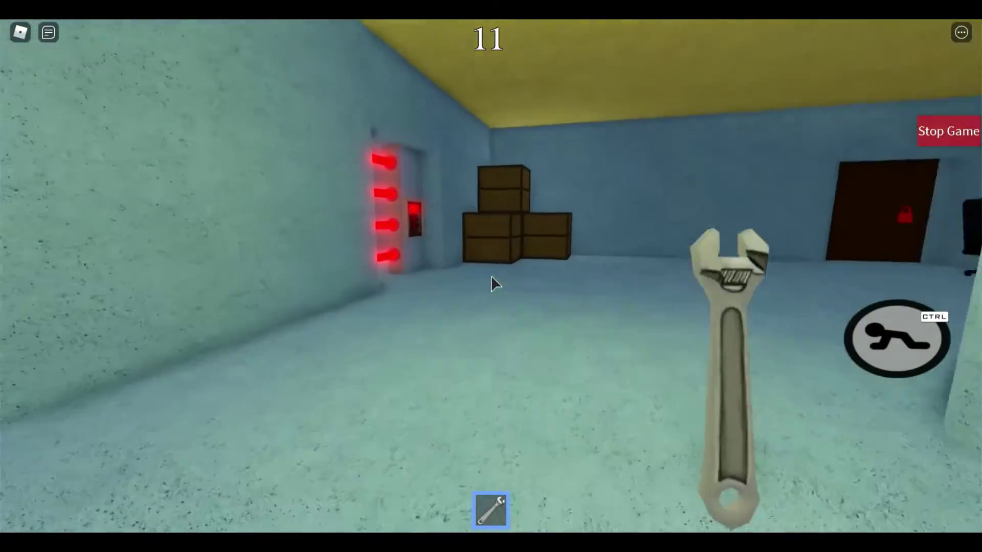
key("w")
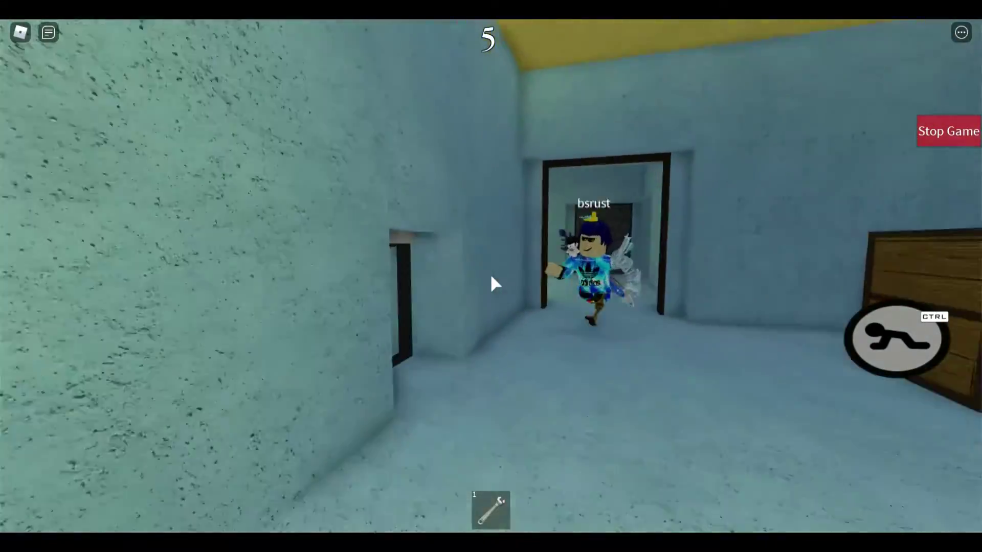
key("w")
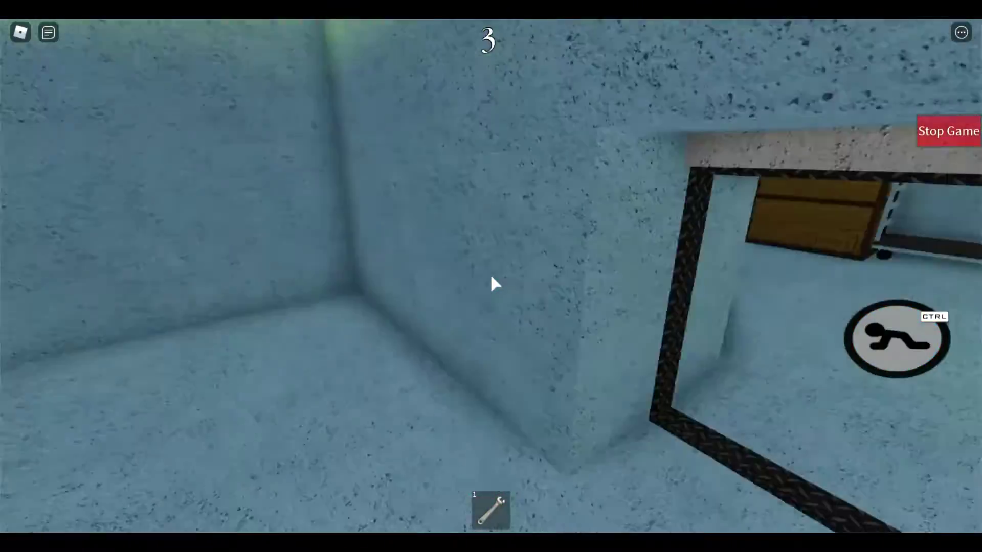
key("w")
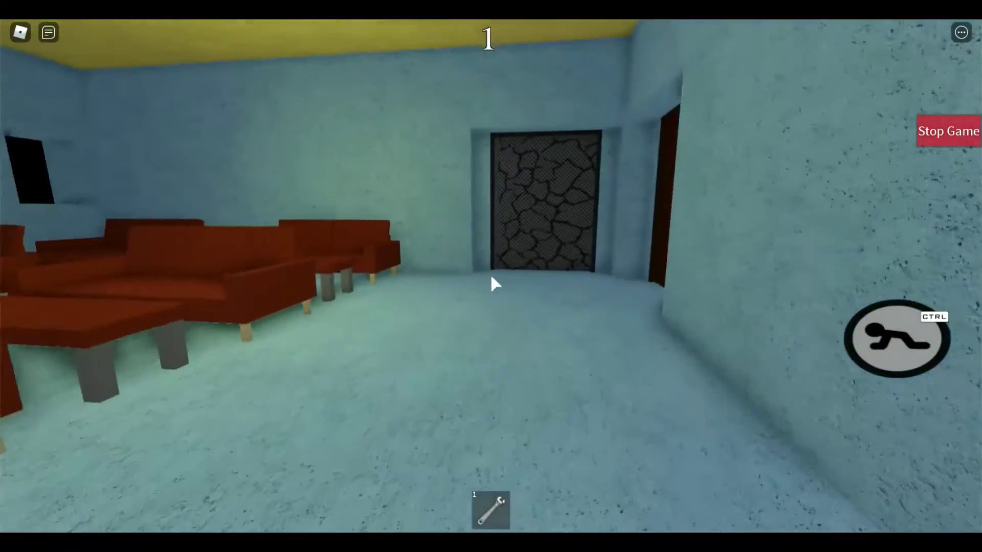
key("w")
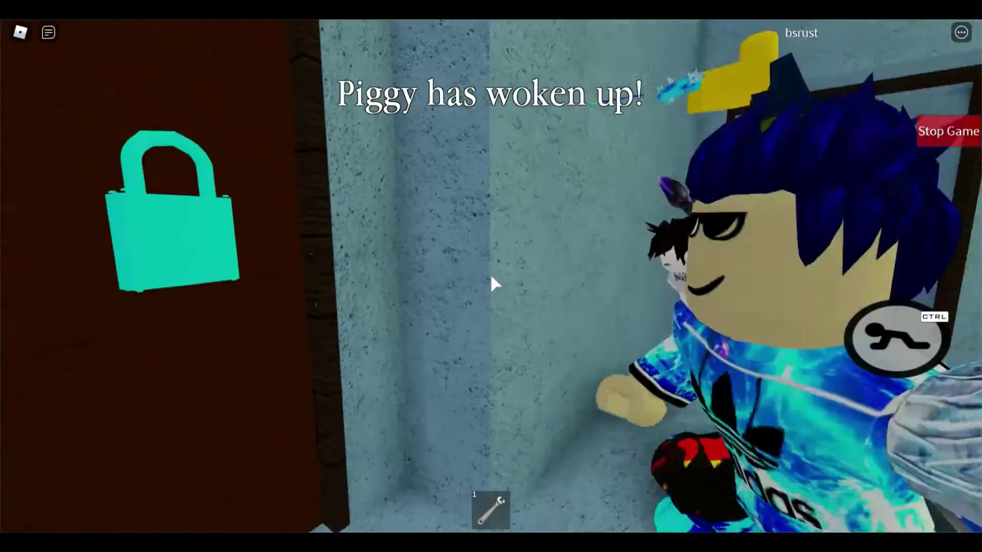
Run through the two-plant room toward the fire extinguisher, looking around for Piggy
key("w")
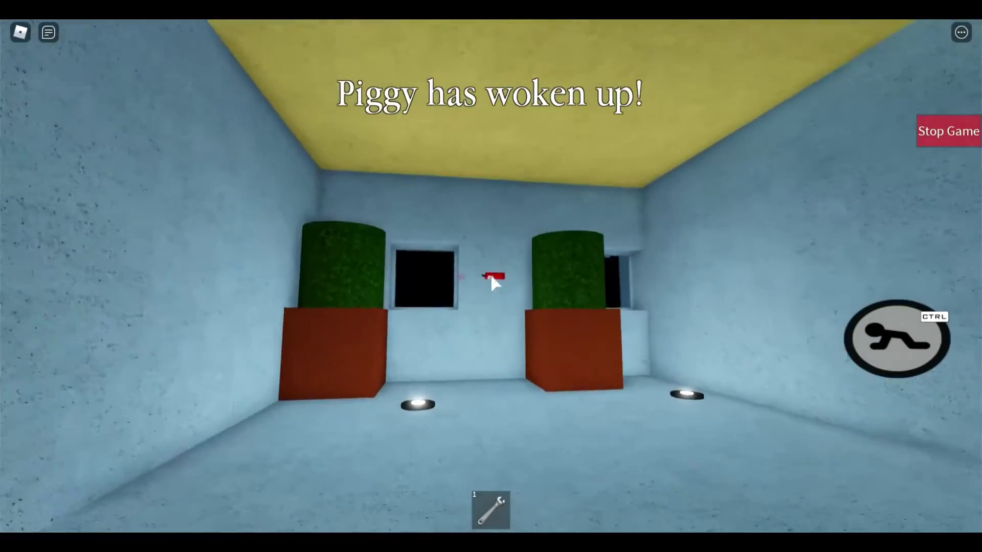
key("w")
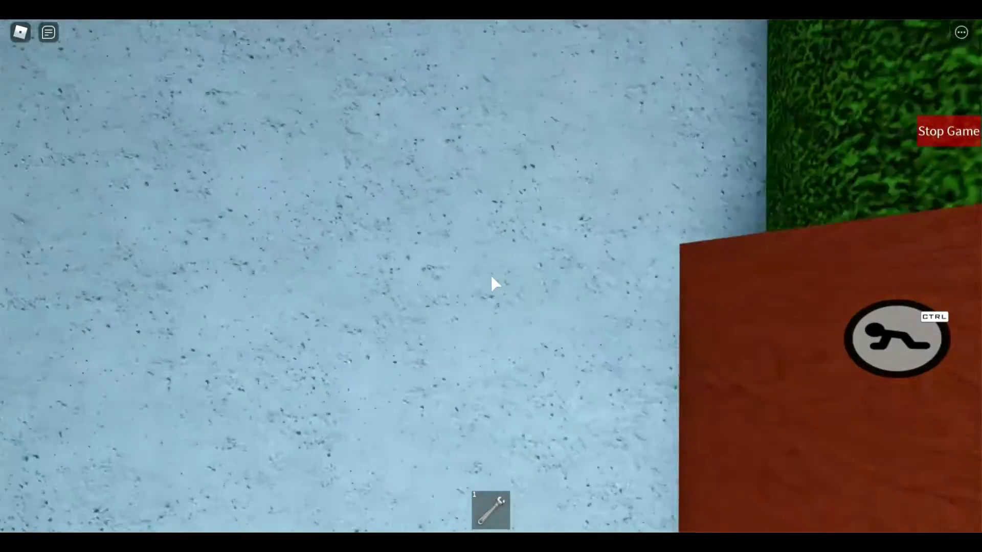
key("w")
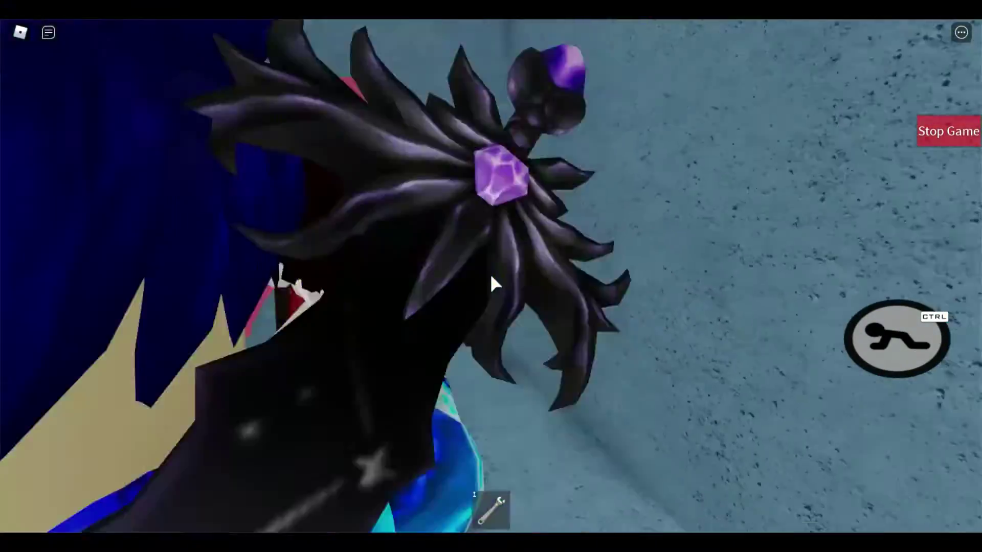
key("w")
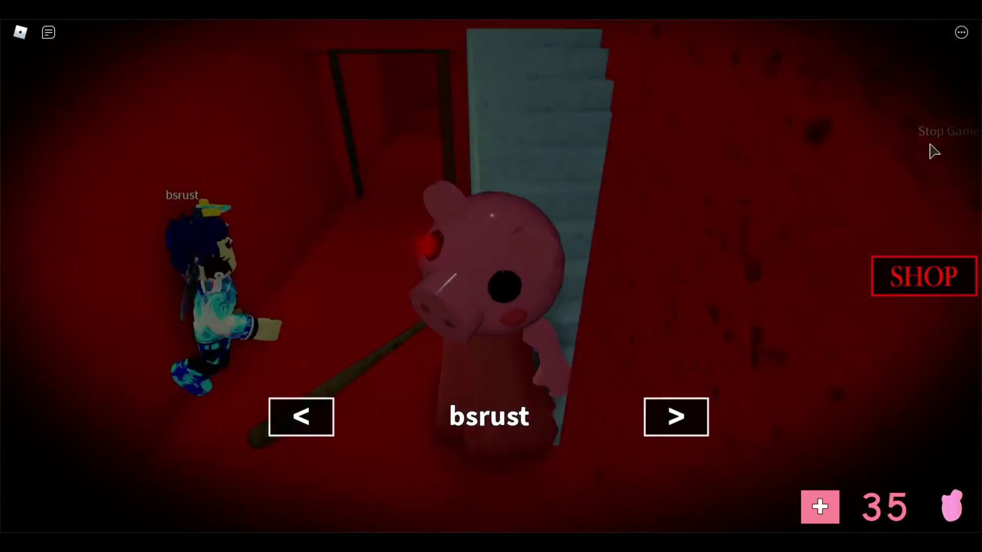
Stop the running round with the red Stop Game button to reach Game Over
left_click(947, 139)
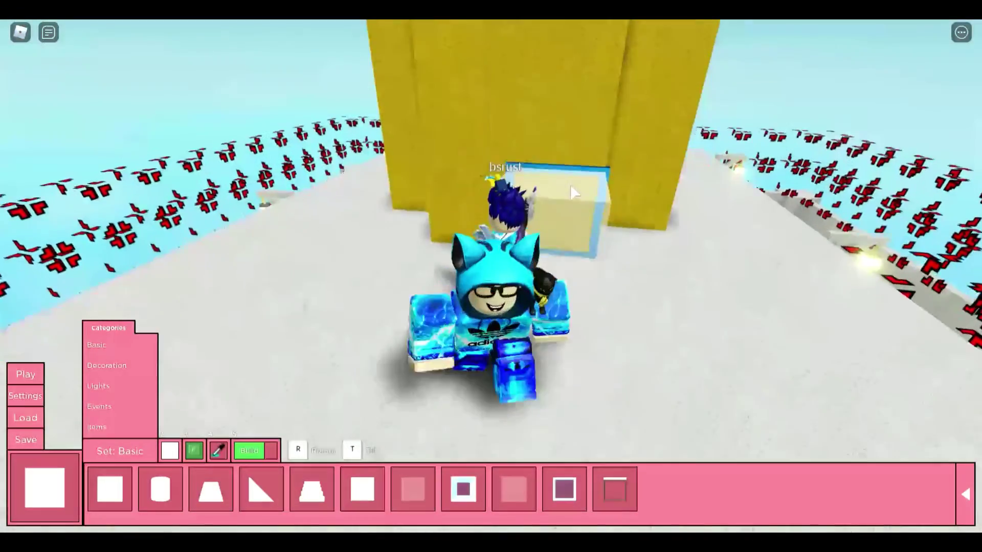
scroll(577, 231, "up", 3)
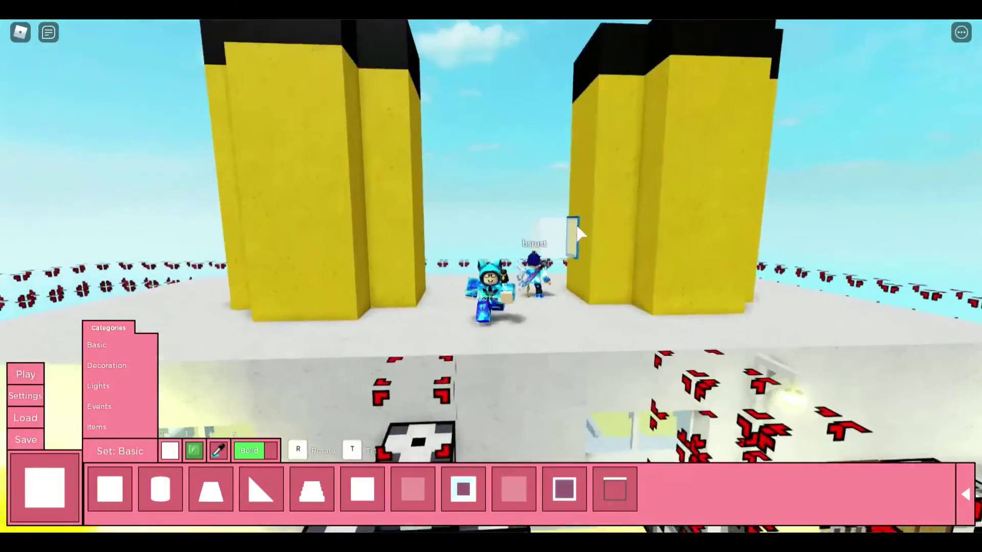
scroll(575, 241, "up", 3)
scroll(569, 257, "up", 3)
Walk forward and swing the camera level among the yellow pillars and checkered blocks
key("w")
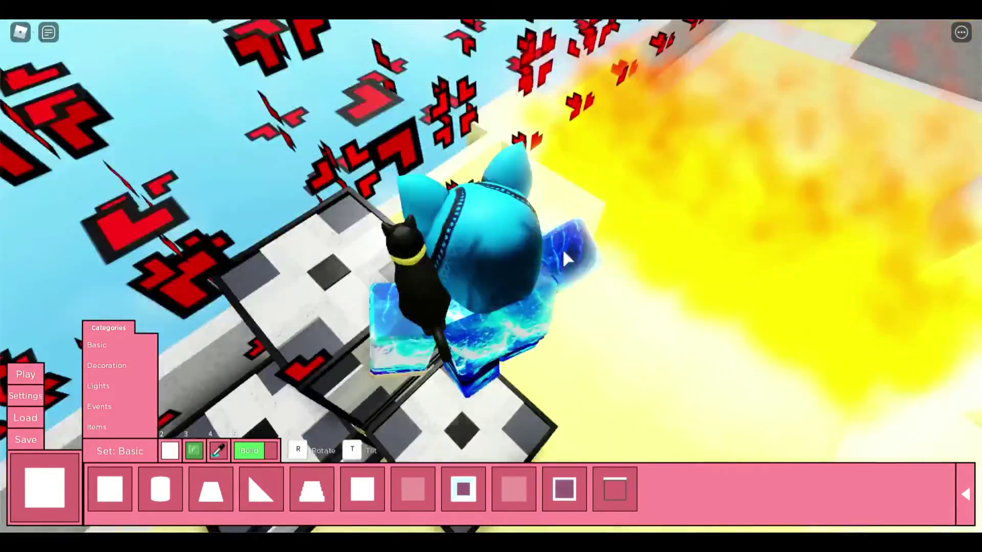
left_click_drag(568, 259, 797, 157)
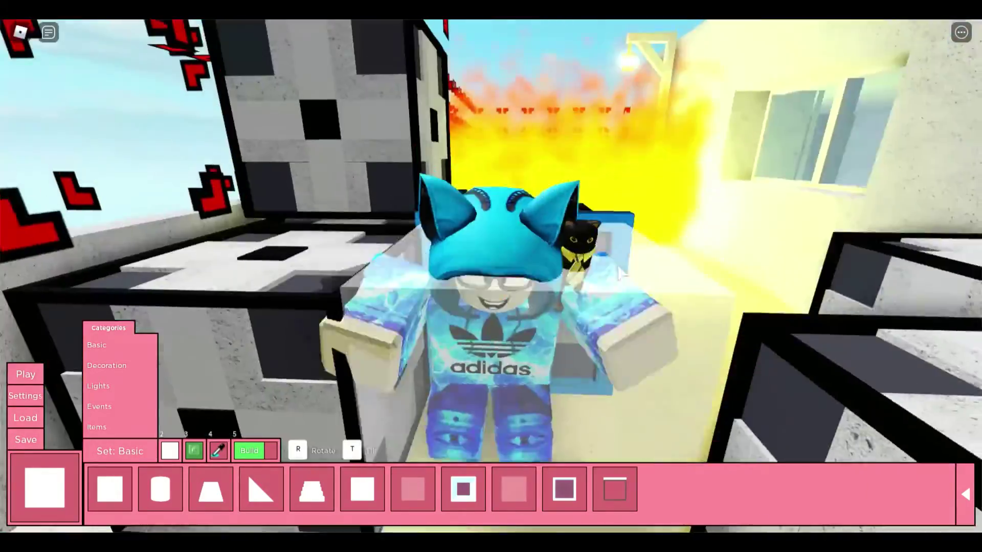